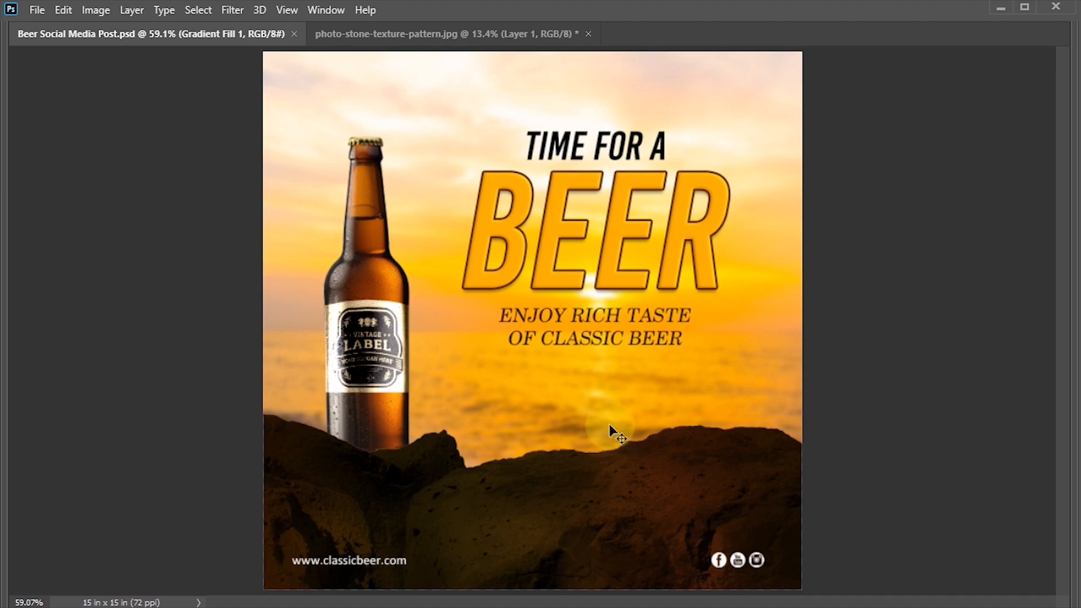
# - Switch to the Beer post design folder and open photo-stone-texture-pattern.jpg from it as a separate document in Photoshop
pyautogui.click(961, 446)
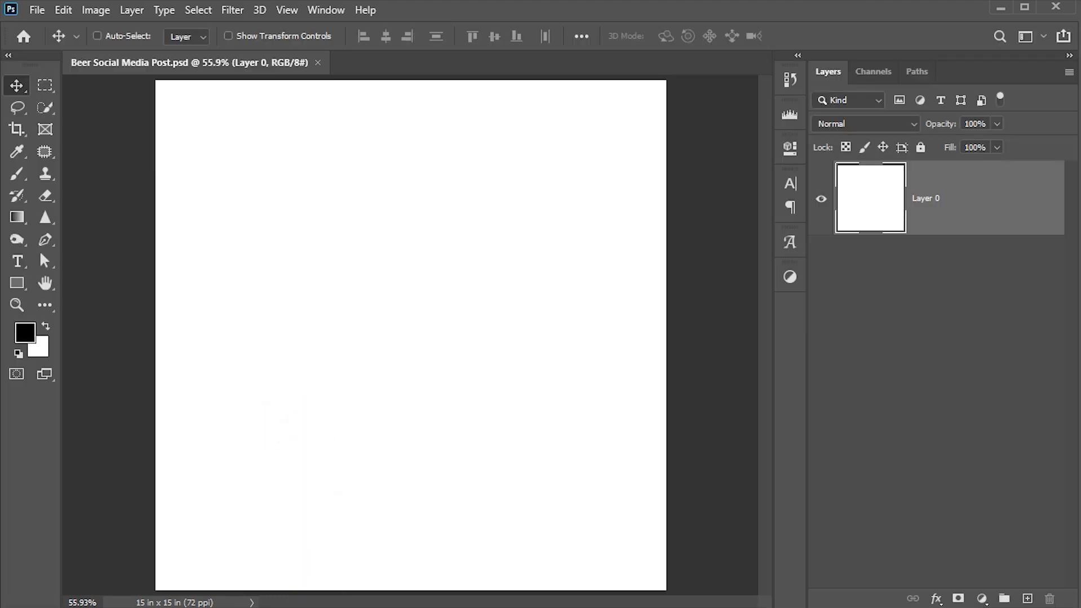
pyautogui.click(282, 579)
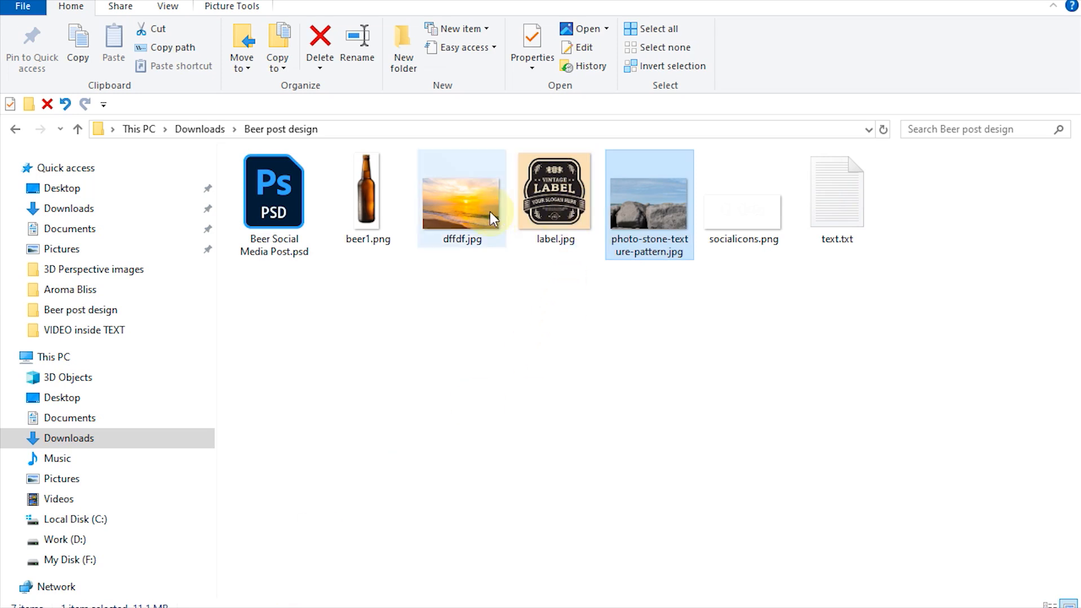
pyautogui.click(480, 211)
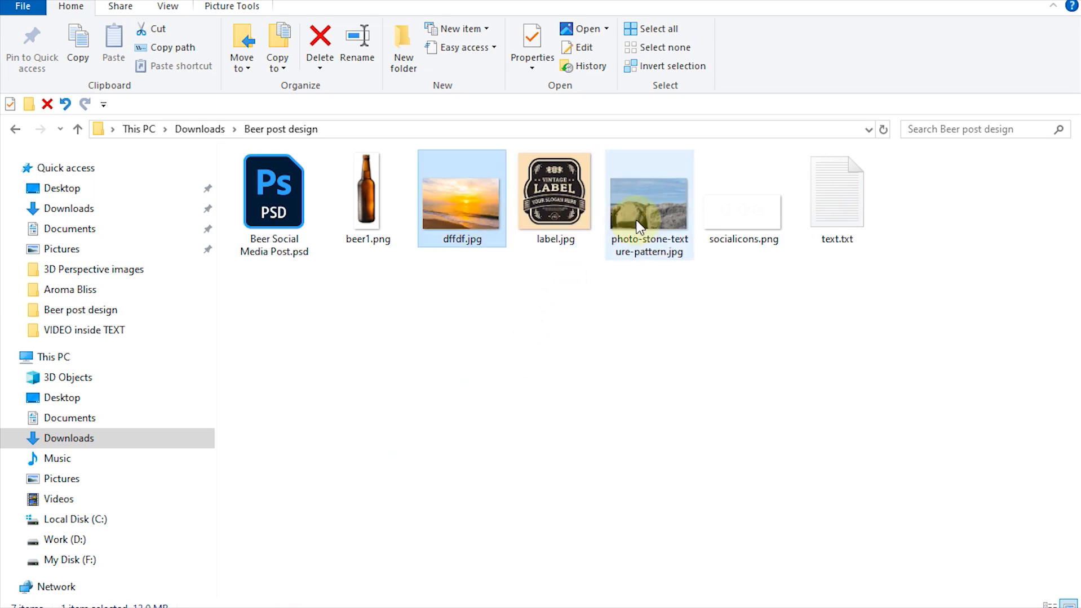
pyautogui.click(361, 197)
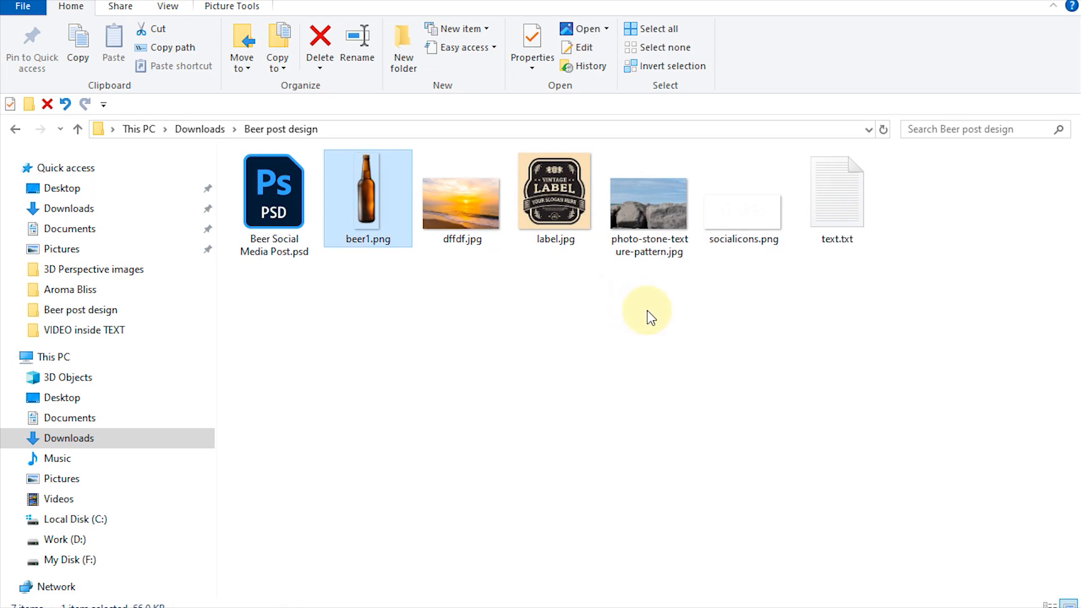
pyautogui.click(648, 226)
pyautogui.moveTo(634, 212); pyautogui.dragTo(587, 62)
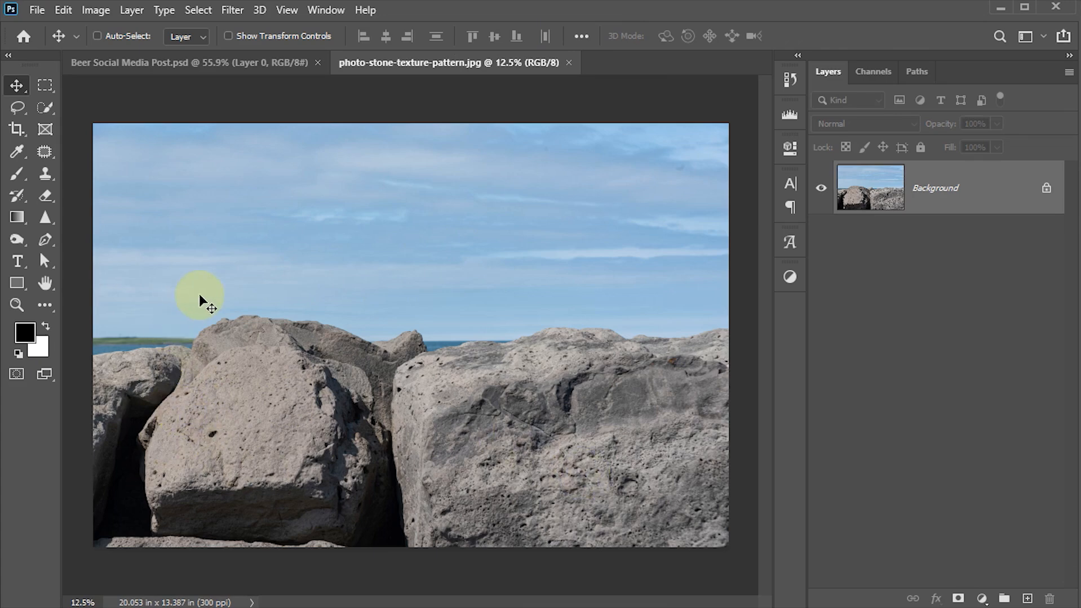
# - Select all the rocks below the sky with the Quick Selection tool, using a brush size of 175
pyautogui.click(45, 107)
pyautogui.click(95, 129)
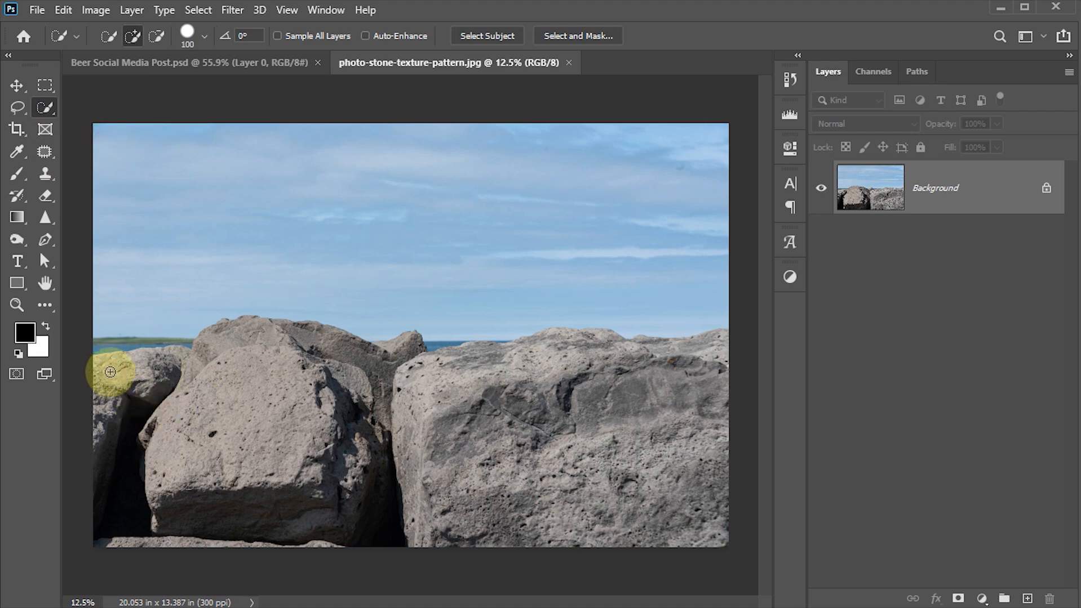
pyautogui.press(']')
pyautogui.moveTo(111, 371)
pyautogui.mouseDown()
pyautogui.moveTo(142, 414)
pyautogui.moveTo(305, 407)
pyautogui.moveTo(578, 466)
pyautogui.moveTo(361, 406)
pyautogui.moveTo(321, 374)
pyautogui.moveTo(374, 363)
pyautogui.moveTo(467, 413)
pyautogui.moveTo(715, 425)
pyautogui.moveTo(680, 476)
pyautogui.moveTo(649, 401)
pyautogui.moveTo(717, 365)
pyautogui.moveTo(666, 365)
pyautogui.moveTo(675, 437)
pyautogui.mouseUp()
pyautogui.moveTo(275, 510); pyautogui.dragTo(424, 458)
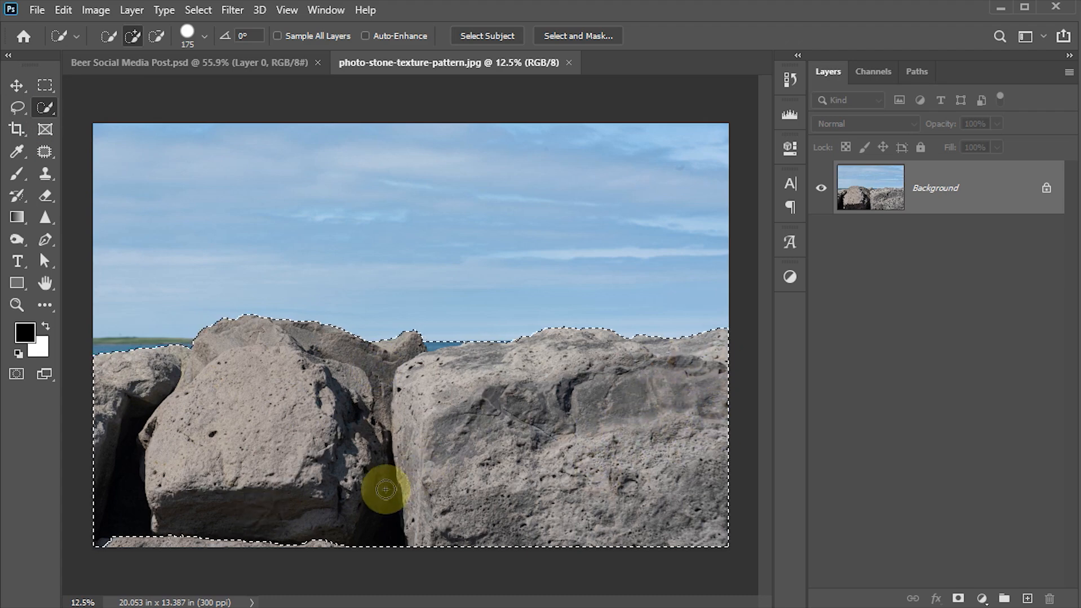
# - Subtract the strip of sea between the two large rocks from the selection with a brush size of 100
pyautogui.scroll(6, 408, 356)
pyautogui.scroll(3, 409, 357)
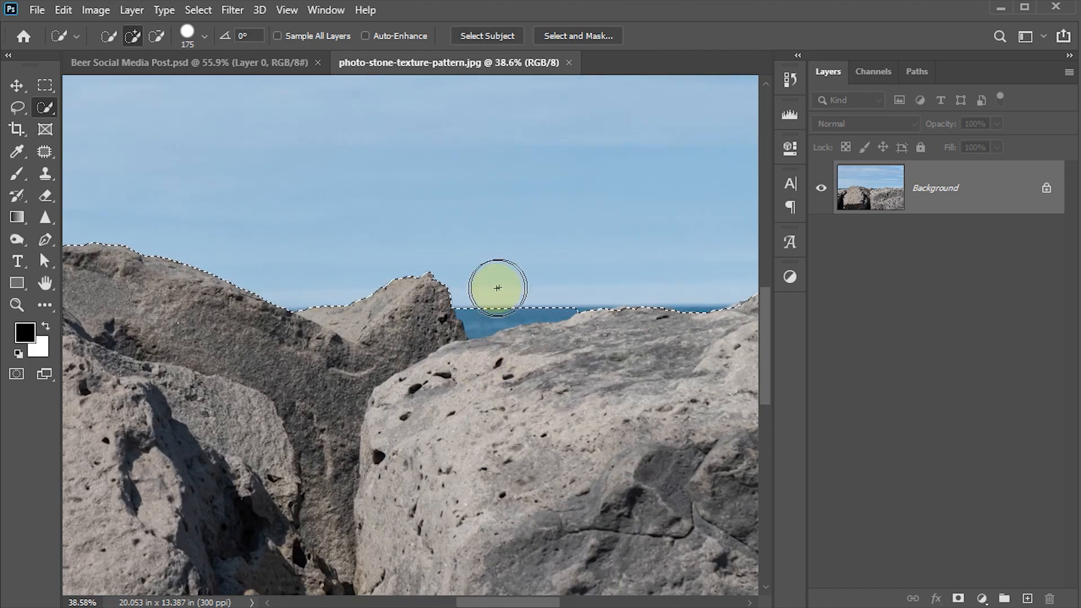
pyautogui.scroll(3, 466, 321)
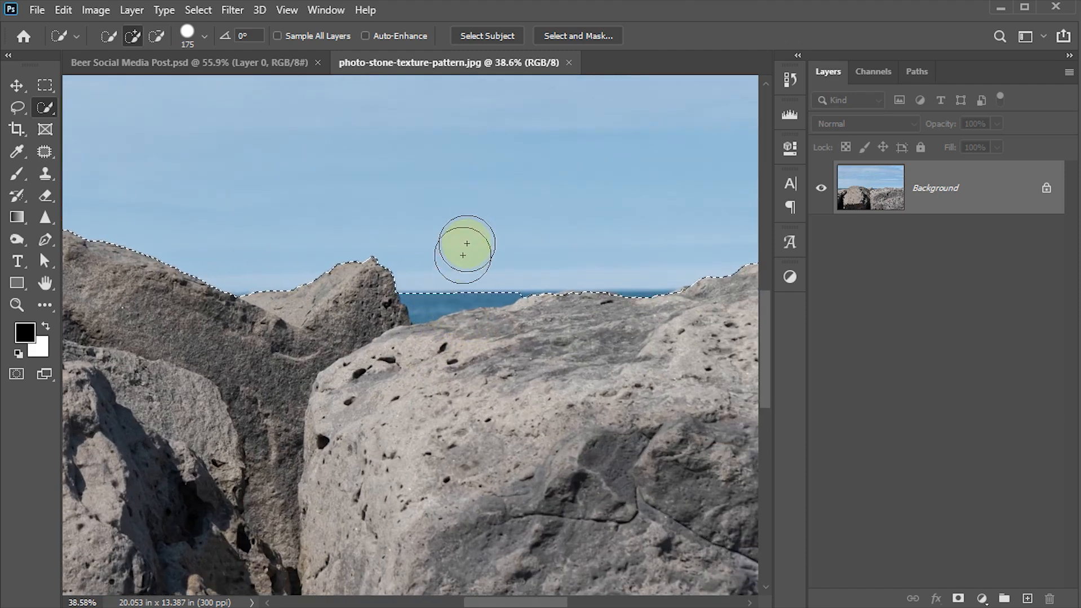
pyautogui.press('[')
pyautogui.press('[')
pyautogui.press('[')
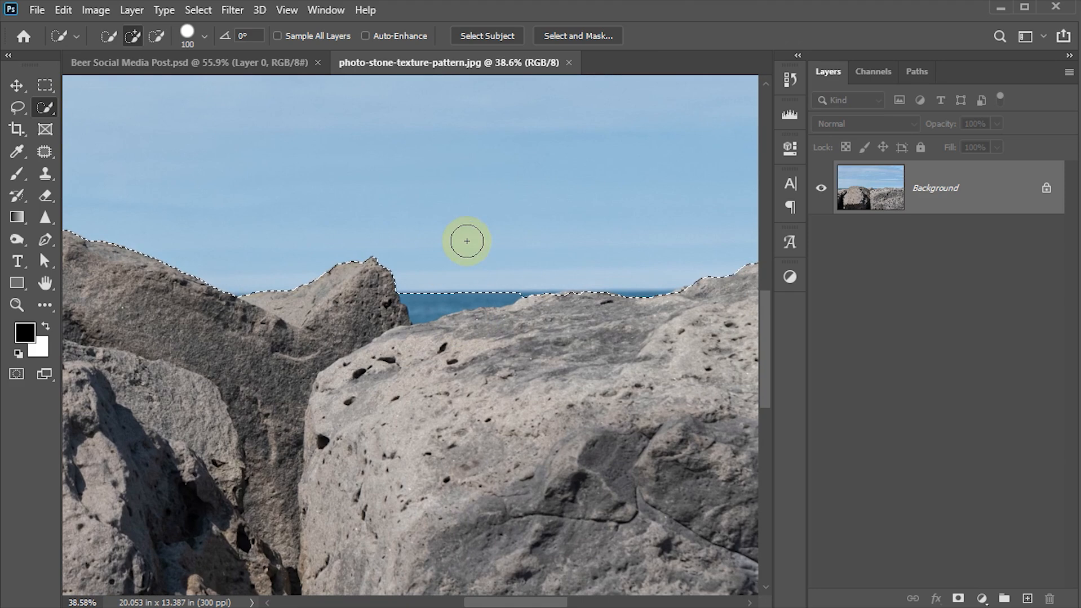
pyautogui.press('alt')
pyautogui.moveTo(439, 284)
pyautogui.mouseDown()
pyautogui.moveTo(422, 289)
pyautogui.moveTo(586, 267)
pyautogui.moveTo(498, 281)
pyautogui.mouseUp()
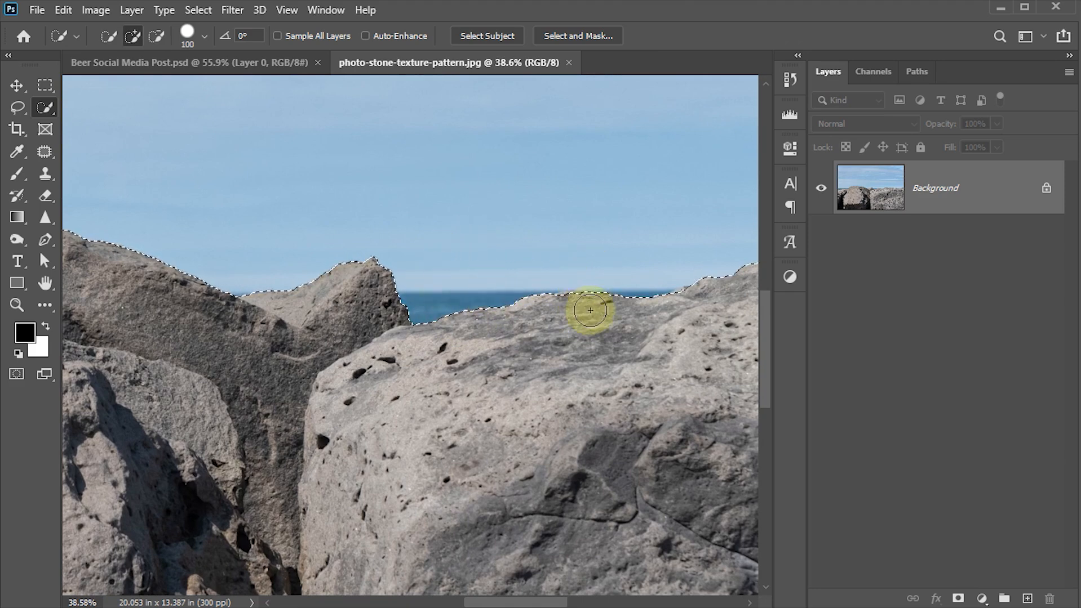
pyautogui.hscroll(5, 506, 326)
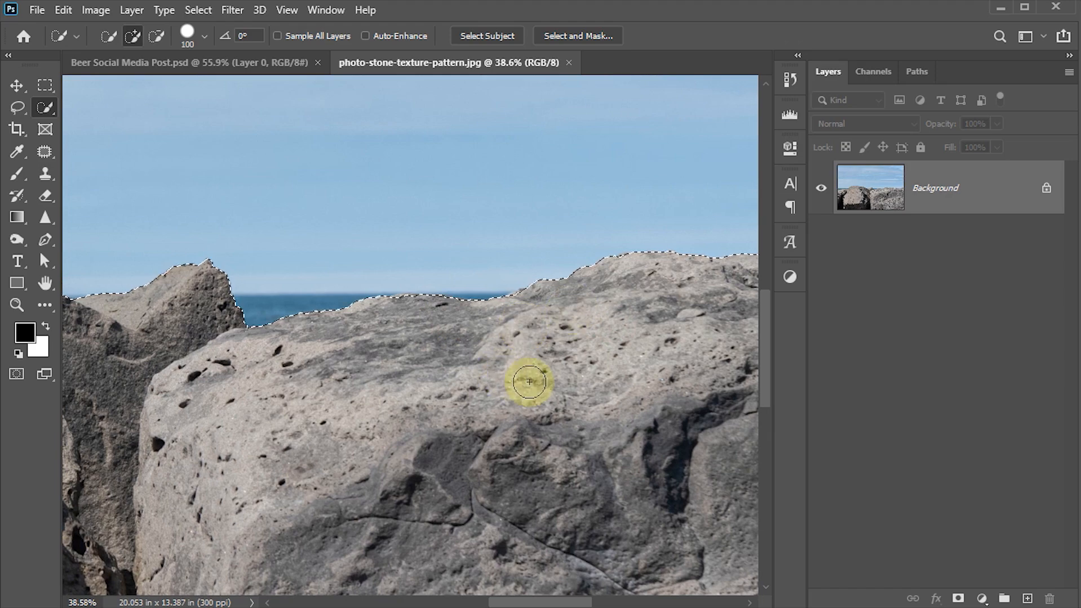
pyautogui.scroll(-5, 520, 392)
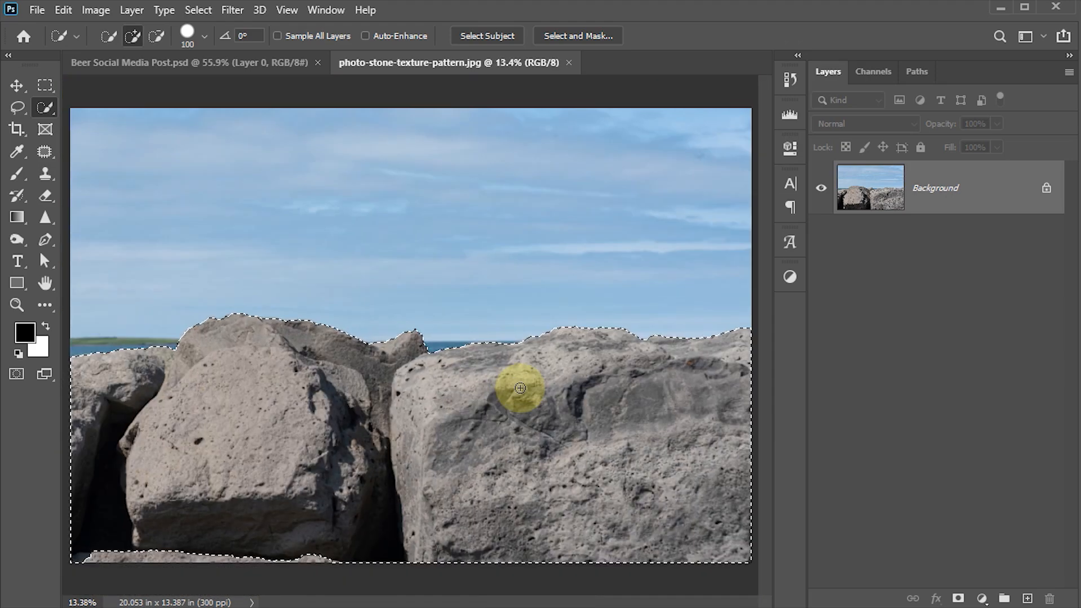
# - Copy the selected rocks to a new layer and move that layer into Beer Social Media Post.psd
pyautogui.hotkey('ctrl', 'j')
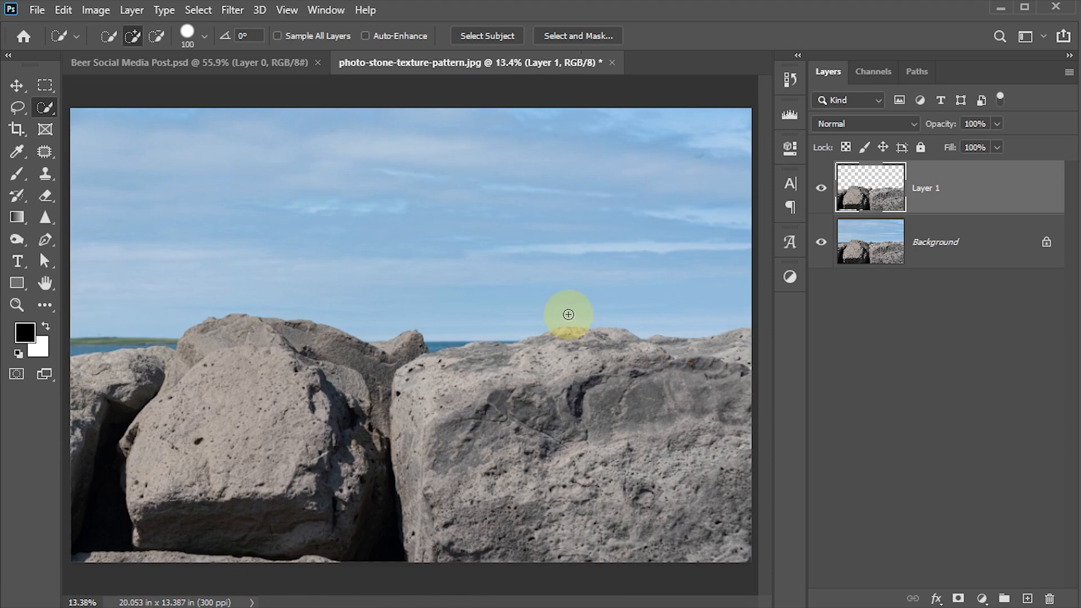
pyautogui.click(16, 86)
pyautogui.moveTo(435, 375); pyautogui.dragTo(431, 433)
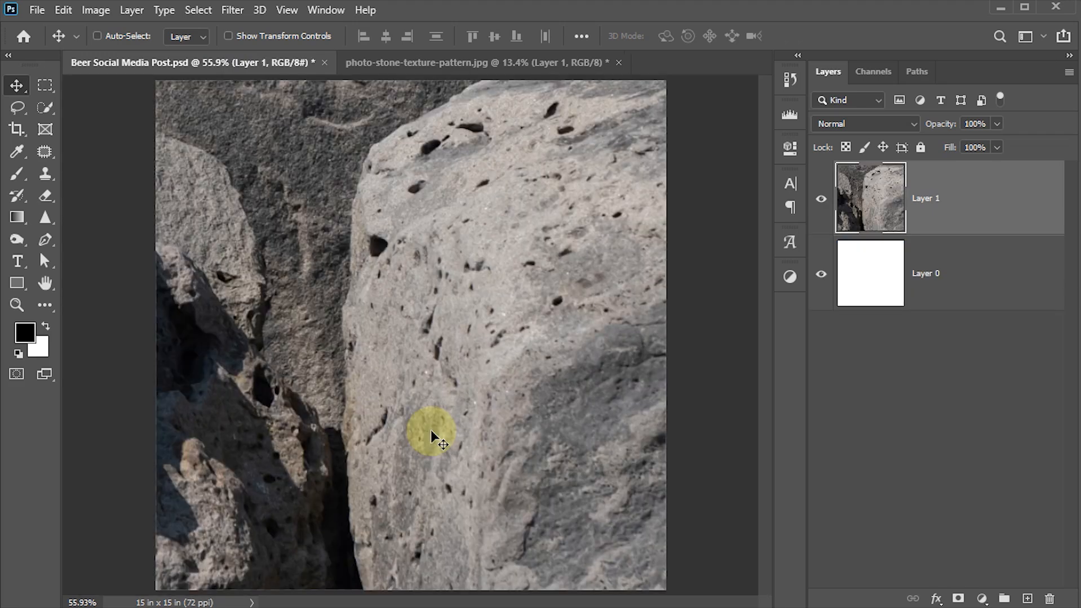
# - Scale the rock layer proportionally to about 36% and place it along the bottom of the canvas
pyautogui.hotkey('ctrl', 't')
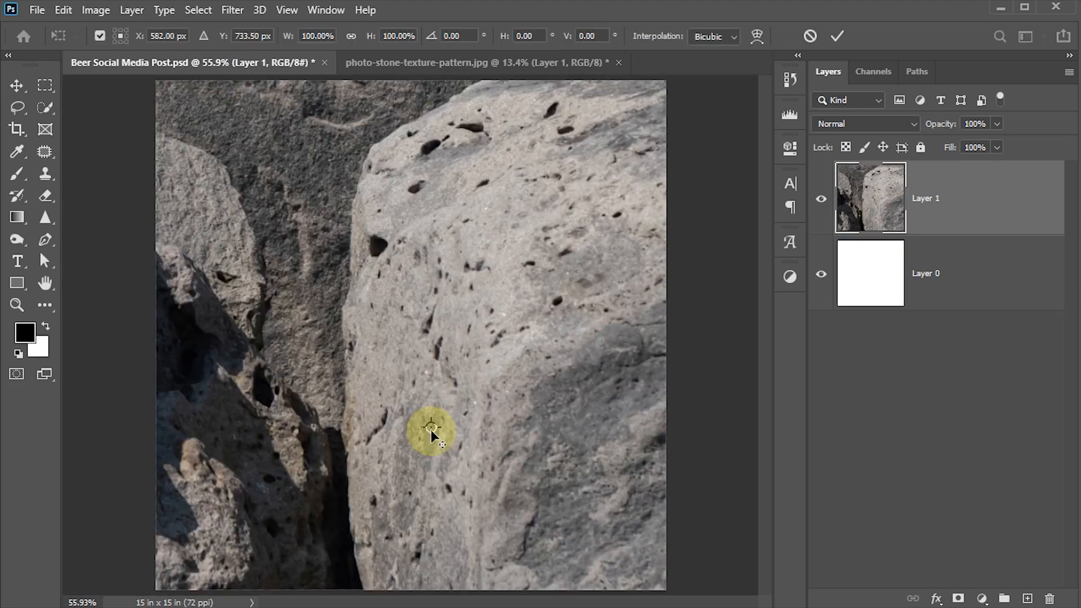
pyautogui.hotkey('ctrl', '0')
pyautogui.moveTo(86, 236); pyautogui.dragTo(490, 410)
pyautogui.moveTo(563, 438); pyautogui.dragTo(312, 413)
pyautogui.hotkey('ctrl', '0')
pyautogui.hotkey('ctrl', '+')
pyautogui.hotkey('ctrl', '+')
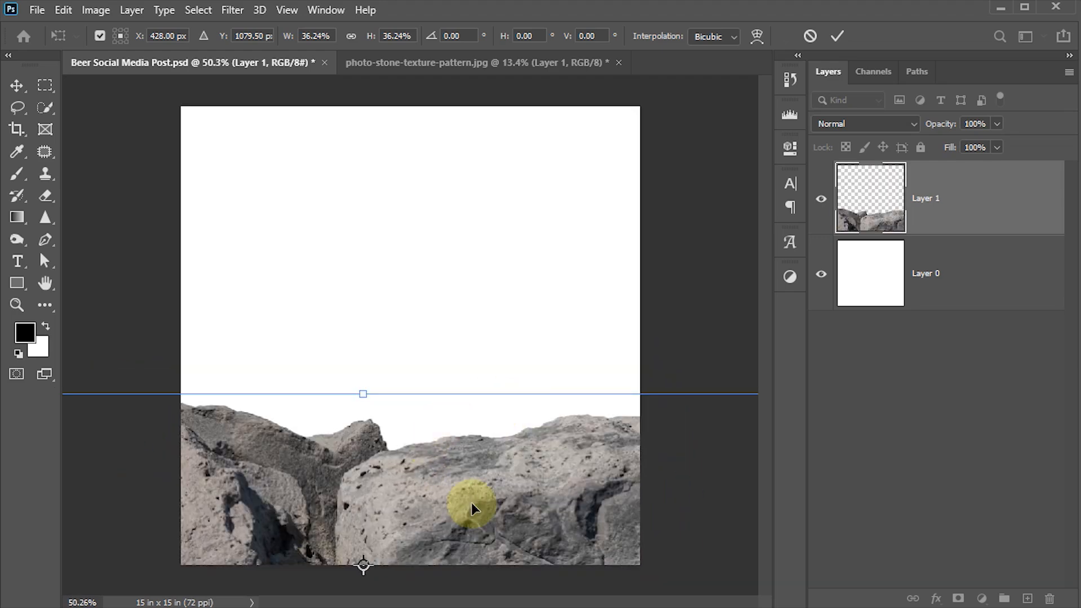
# - Shift the rocks slightly up and left to about X 374 px, Y 1063.5 px, apply the transform and save the document
pyautogui.moveTo(472, 509); pyautogui.dragTo(466, 494)
pyautogui.moveTo(581, 499); pyautogui.dragTo(550, 501)
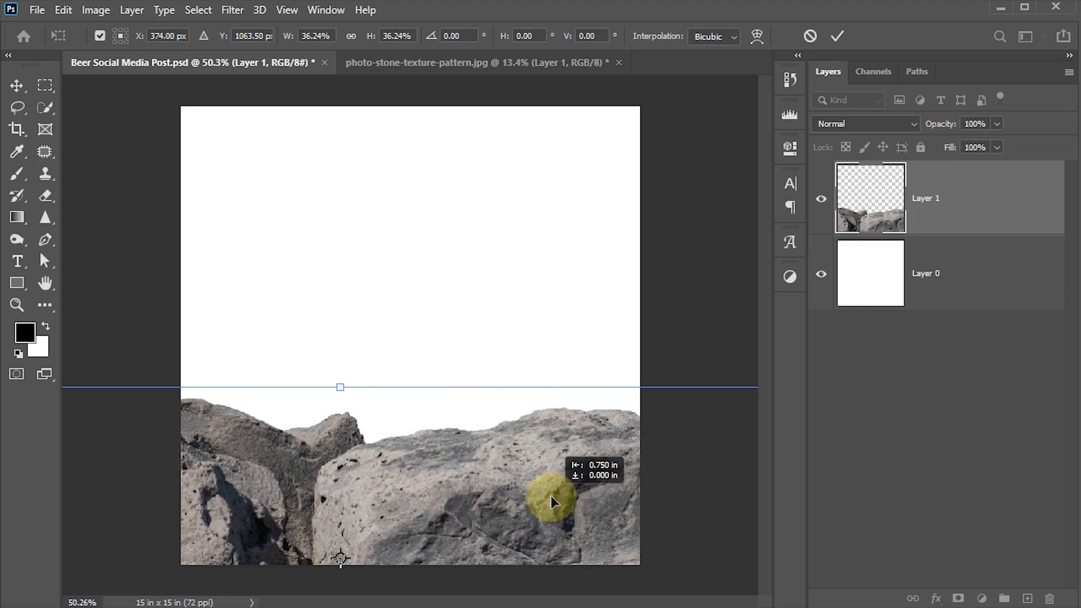
pyautogui.click(836, 38)
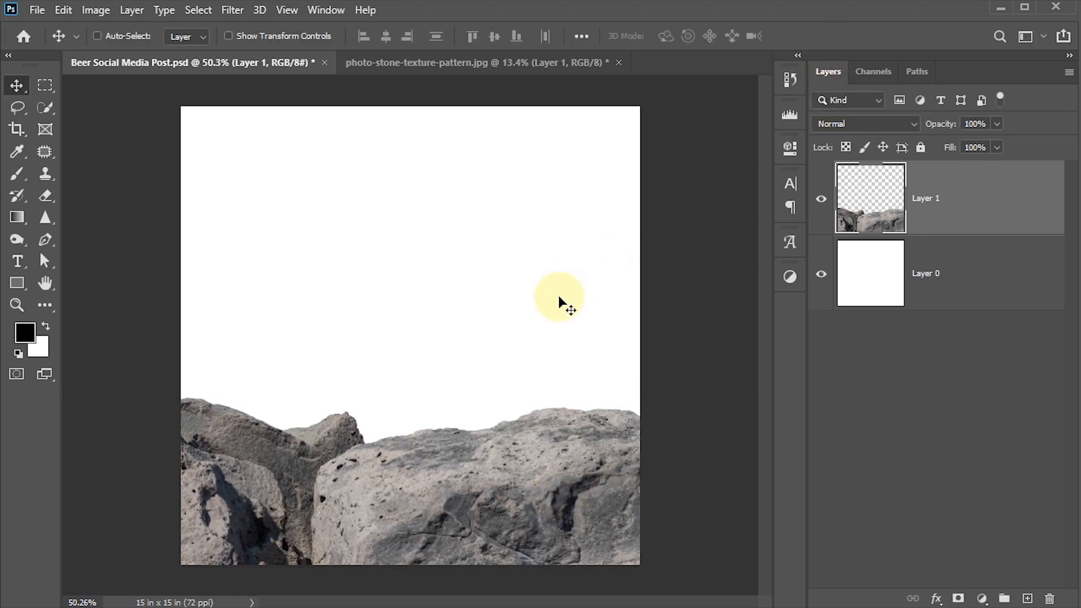
pyautogui.hotkey('ctrl', '+')
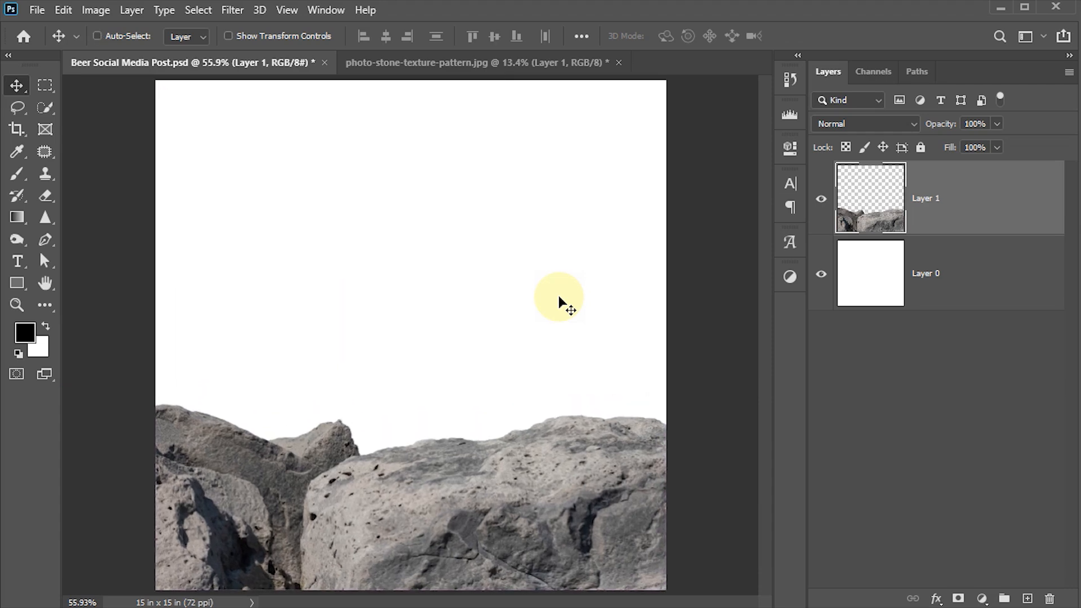
pyautogui.hotkey('ctrl', 's')
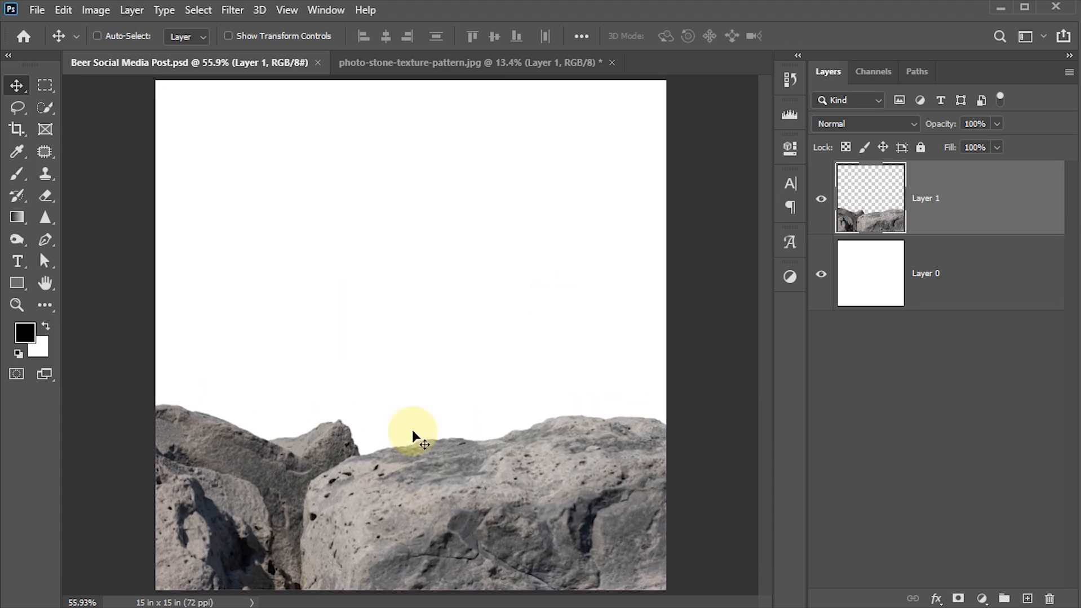
# - Place the sunset image dffdf.jpg from the Beer post design folder into the document and scale it to about 100% to cover the canvas
pyautogui.moveTo(346, 607)
pyautogui.click(285, 587)
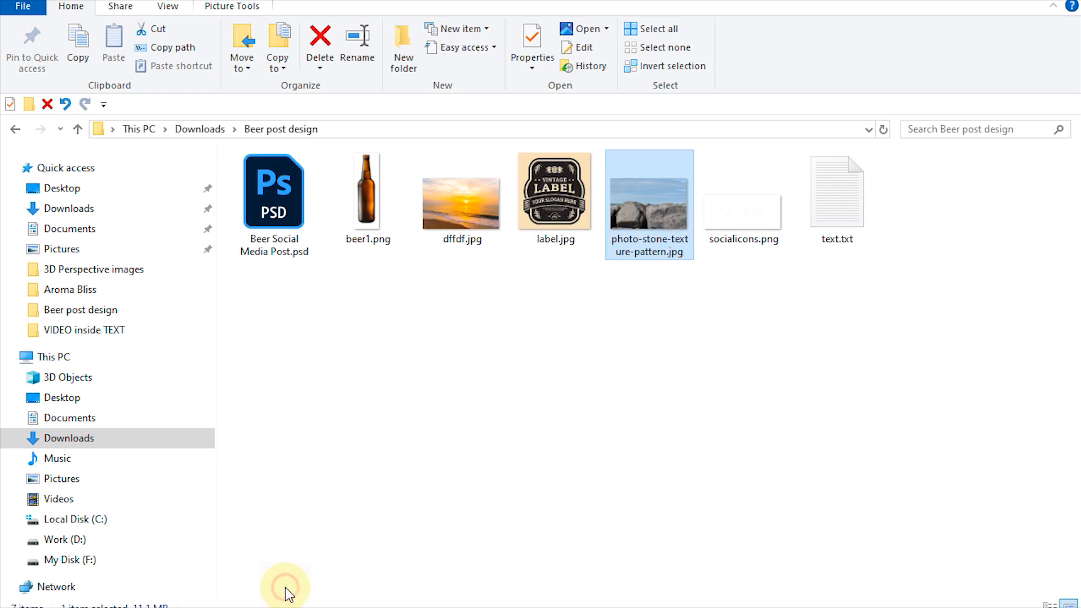
pyautogui.click(466, 239)
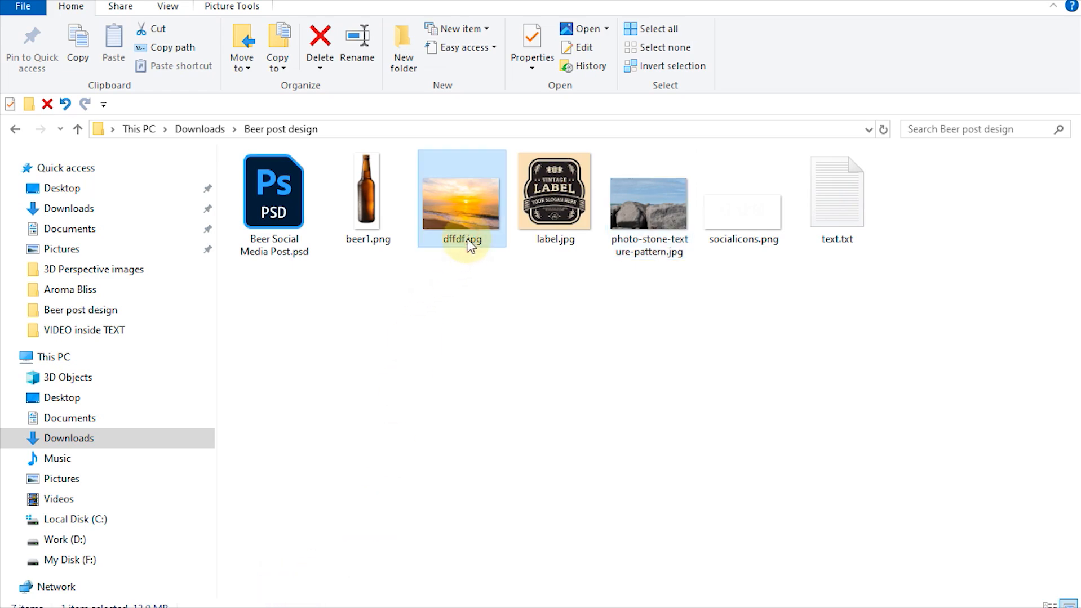
pyautogui.moveTo(465, 202); pyautogui.dragTo(442, 346)
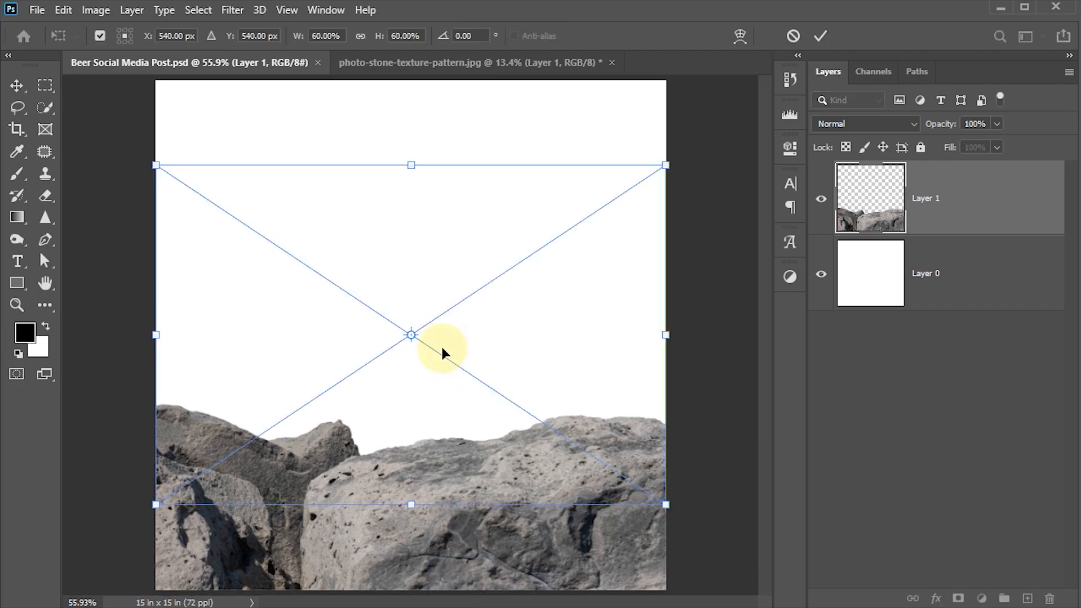
pyautogui.moveTo(666, 165); pyautogui.dragTo(784, 77)
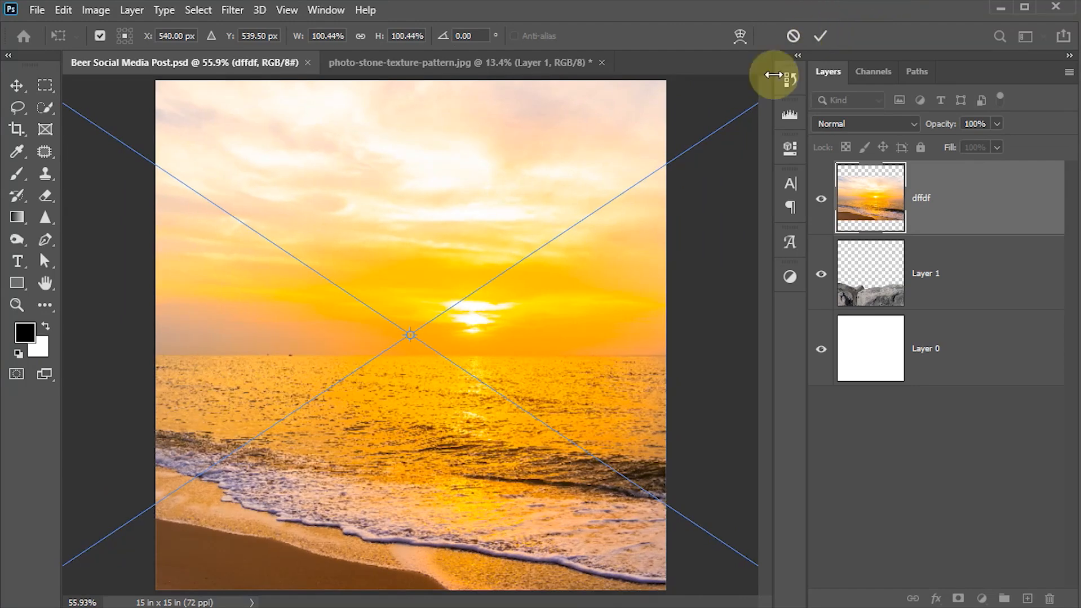
# - Place the sunset layer beneath the rock layer and shift the sunset image slightly upward
pyautogui.moveTo(883, 208); pyautogui.dragTo(873, 279)
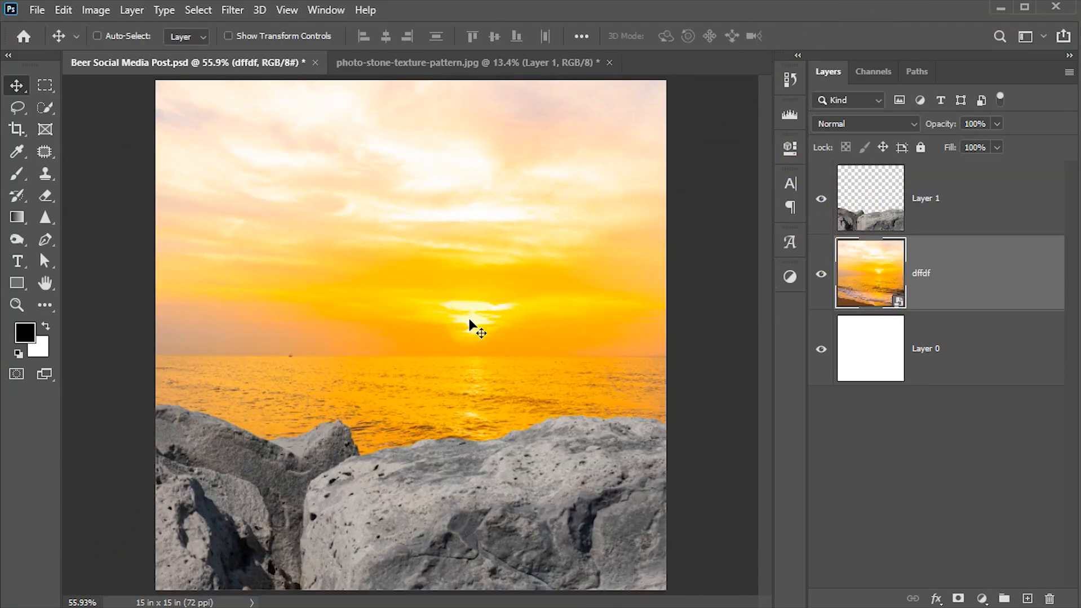
pyautogui.moveTo(460, 354); pyautogui.dragTo(460, 344)
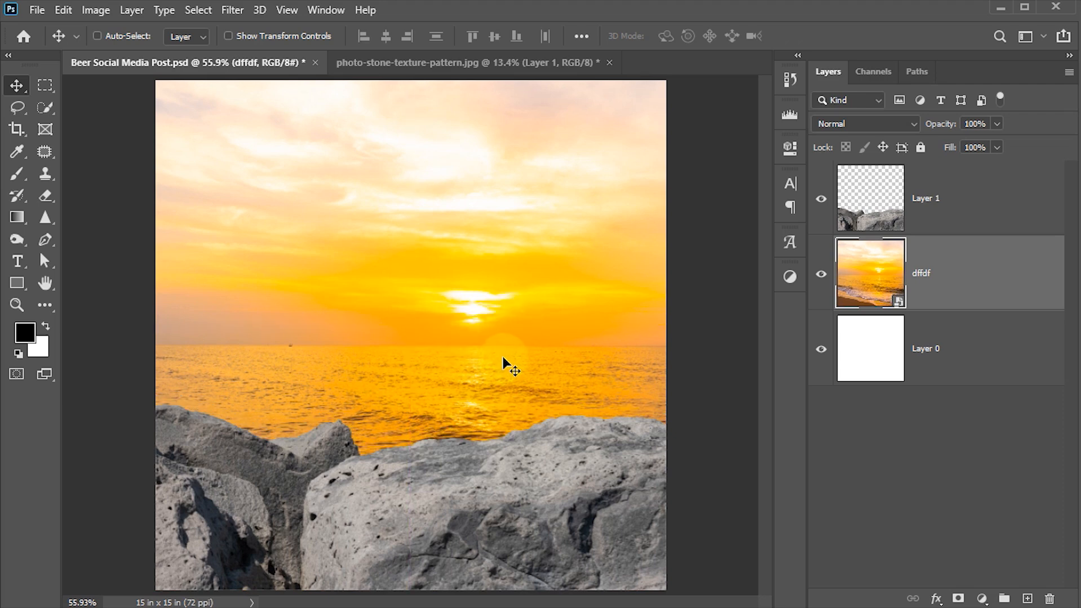
pyautogui.click(437, 499)
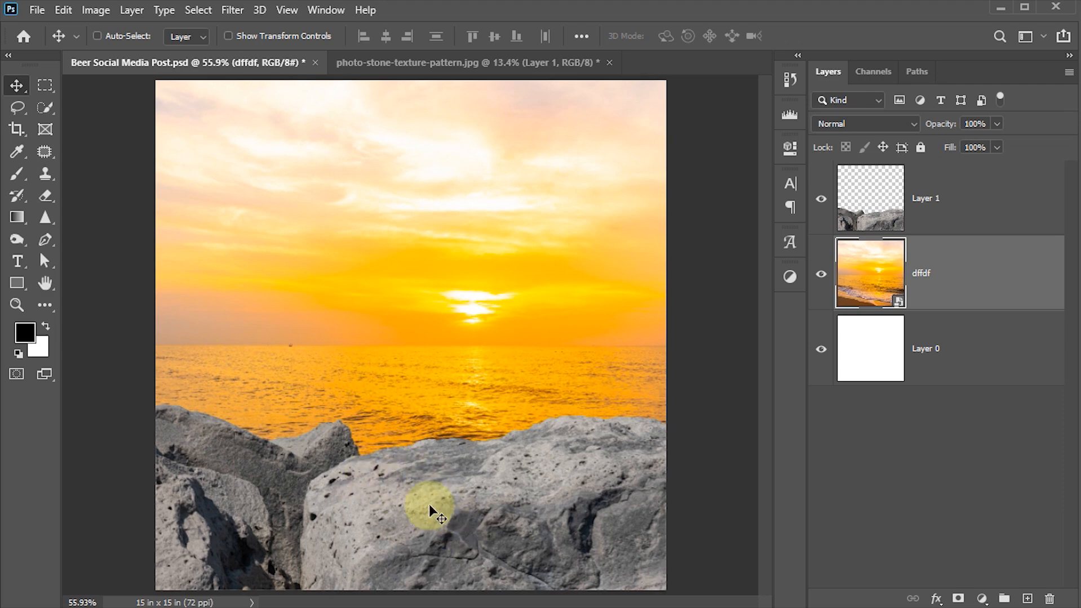
# - Add a linear Gradient fill layer above the rock layer with its angle set to 0°
pyautogui.click(873, 209)
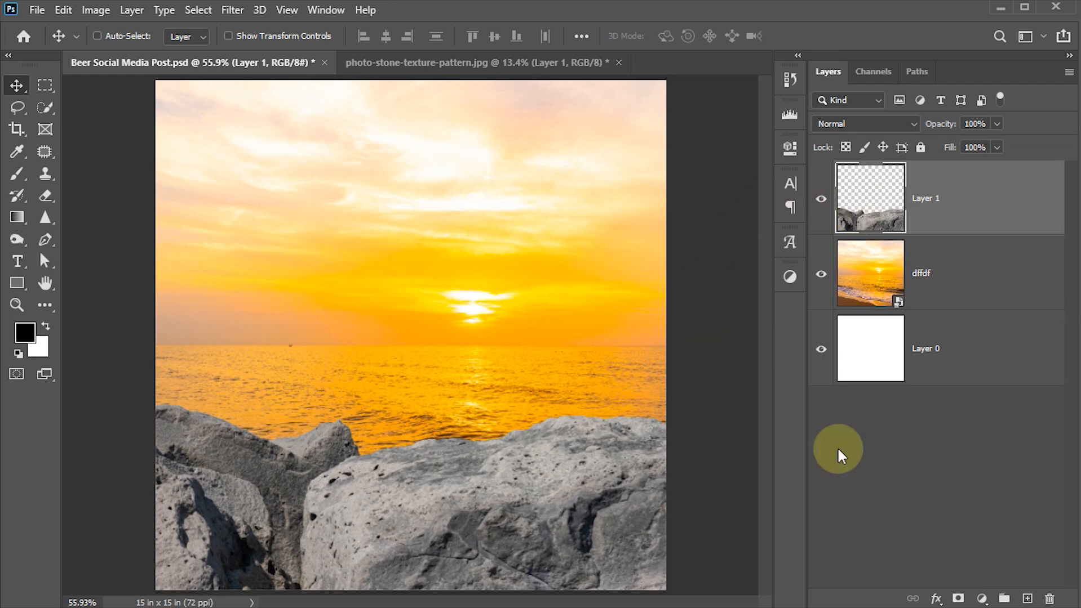
pyautogui.click(982, 599)
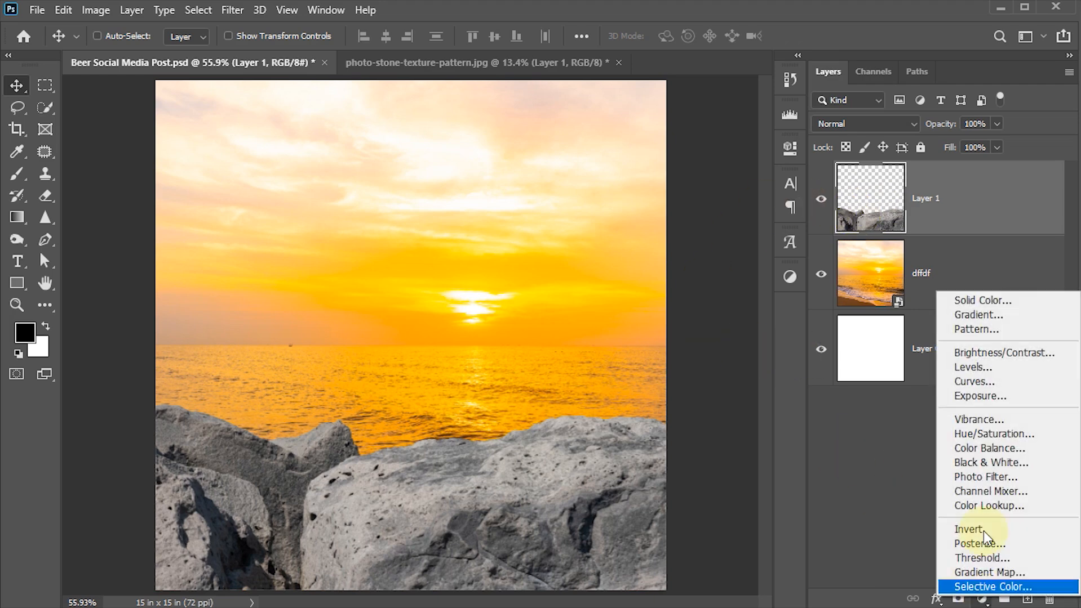
pyautogui.click(990, 316)
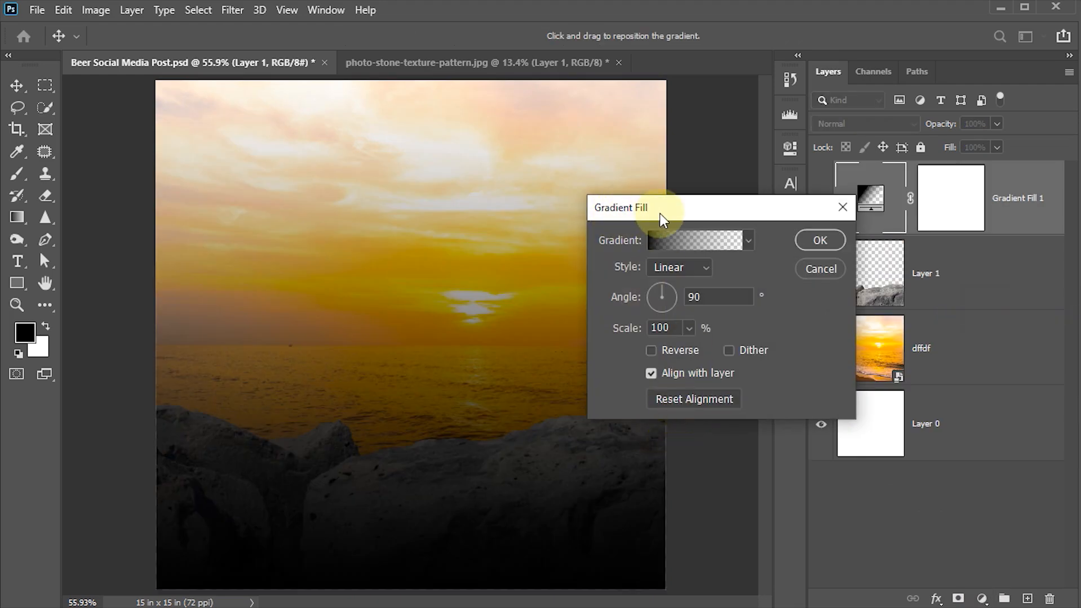
pyautogui.doubleClick(698, 297)
pyautogui.write('0')
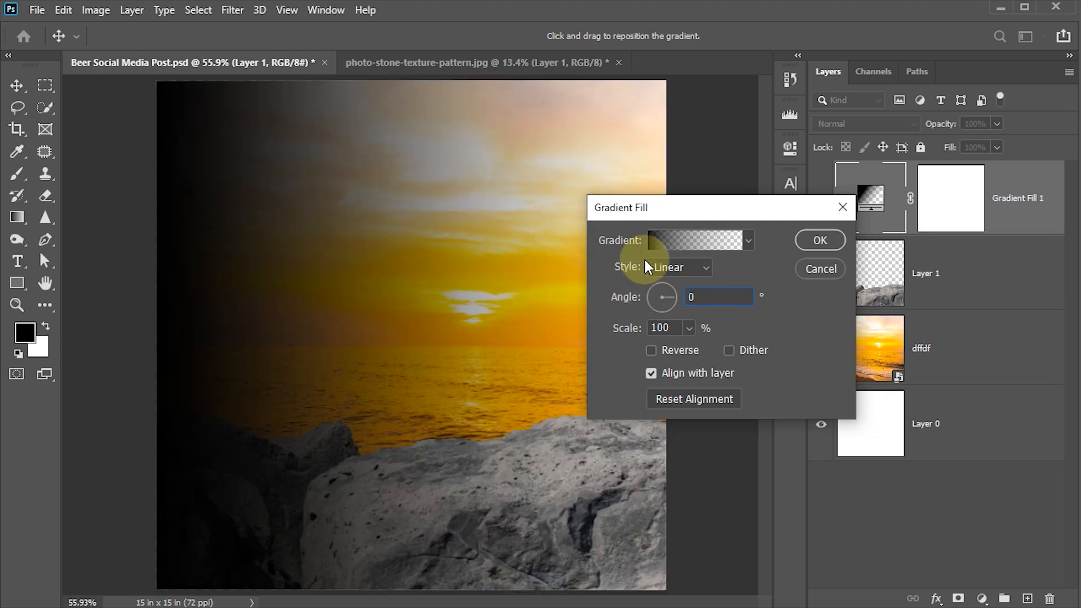
# - Load the Foreground to Background preset into the gradient fill and set its starting color stop to dark brown 321d08
pyautogui.click(662, 241)
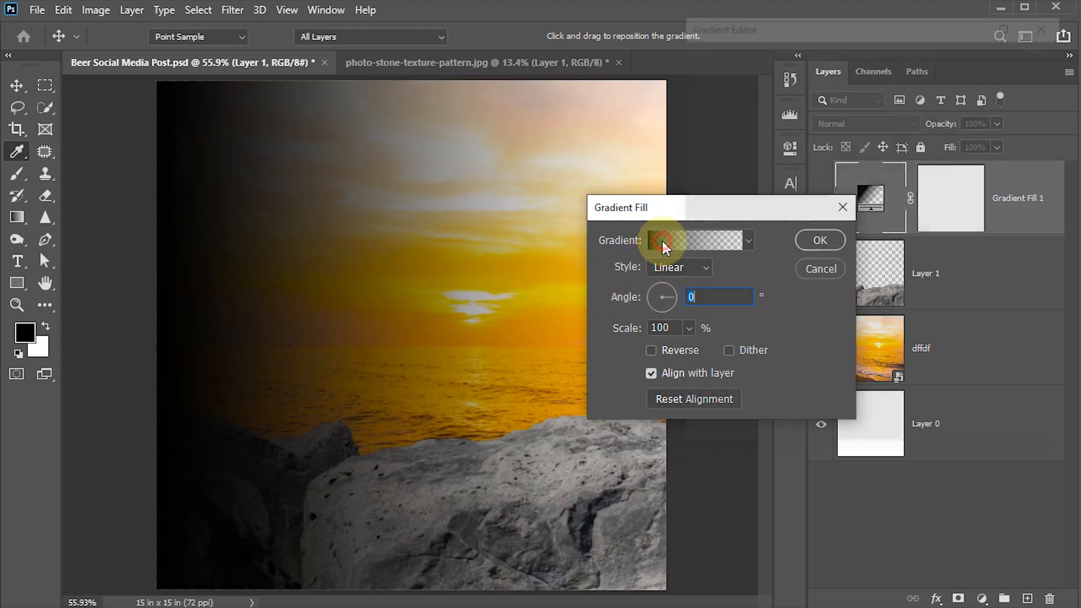
pyautogui.click(711, 75)
pyautogui.click(726, 101)
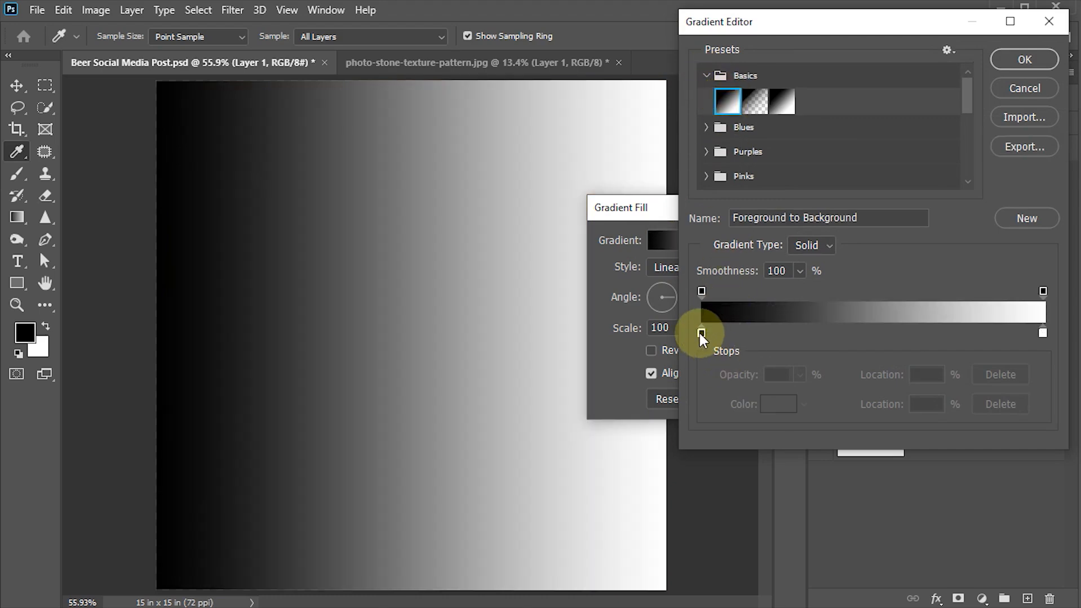
pyautogui.click(700, 333)
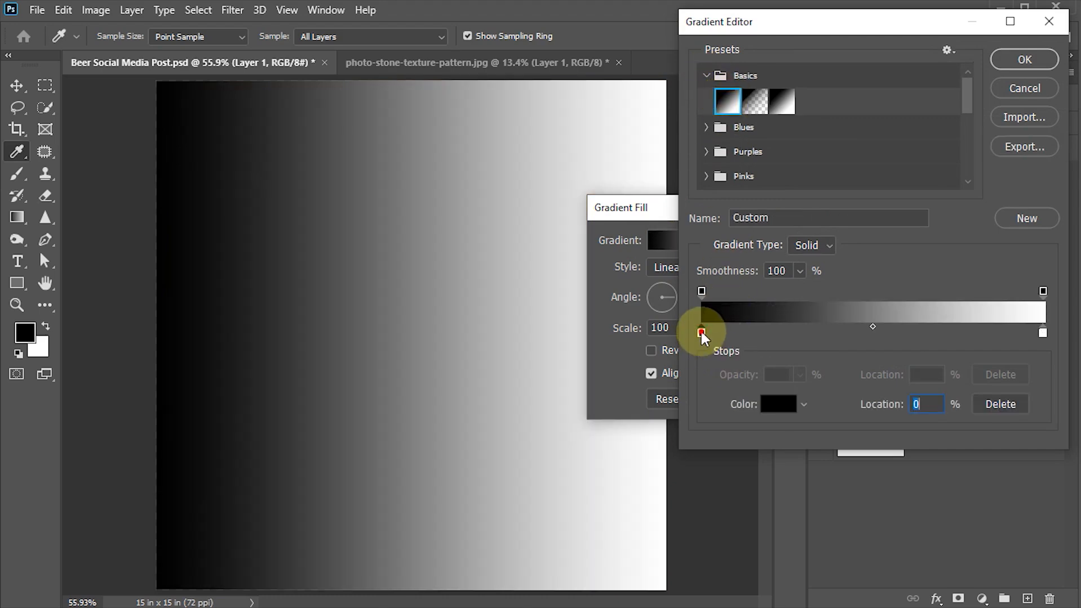
pyautogui.click(701, 332)
pyautogui.moveTo(757, 410); pyautogui.dragTo(756, 419)
pyautogui.moveTo(699, 399)
pyautogui.mouseDown()
pyautogui.moveTo(692, 410)
pyautogui.moveTo(691, 395)
pyautogui.mouseUp()
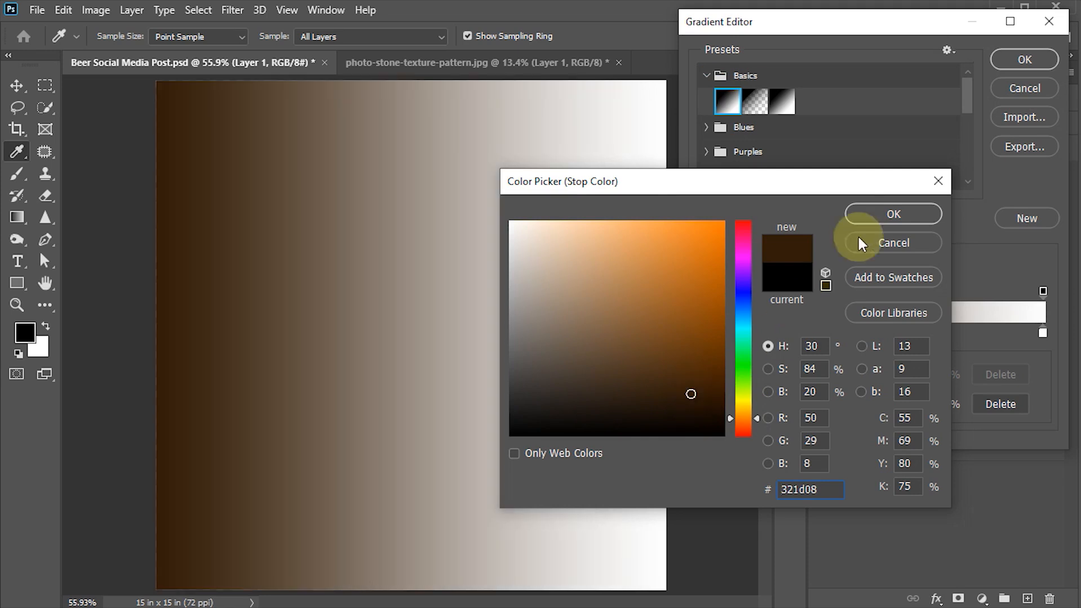
pyautogui.click(866, 216)
# - Add three intermediate color stops to the gradient at about 28%, 51% and 73%
pyautogui.click(796, 333)
pyautogui.click(875, 332)
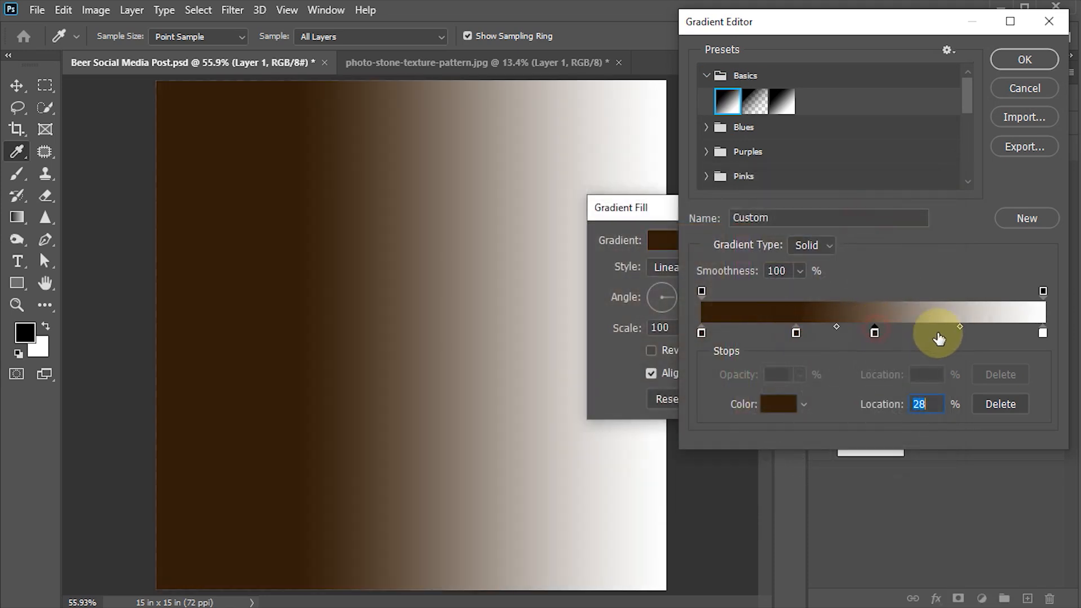
pyautogui.click(951, 335)
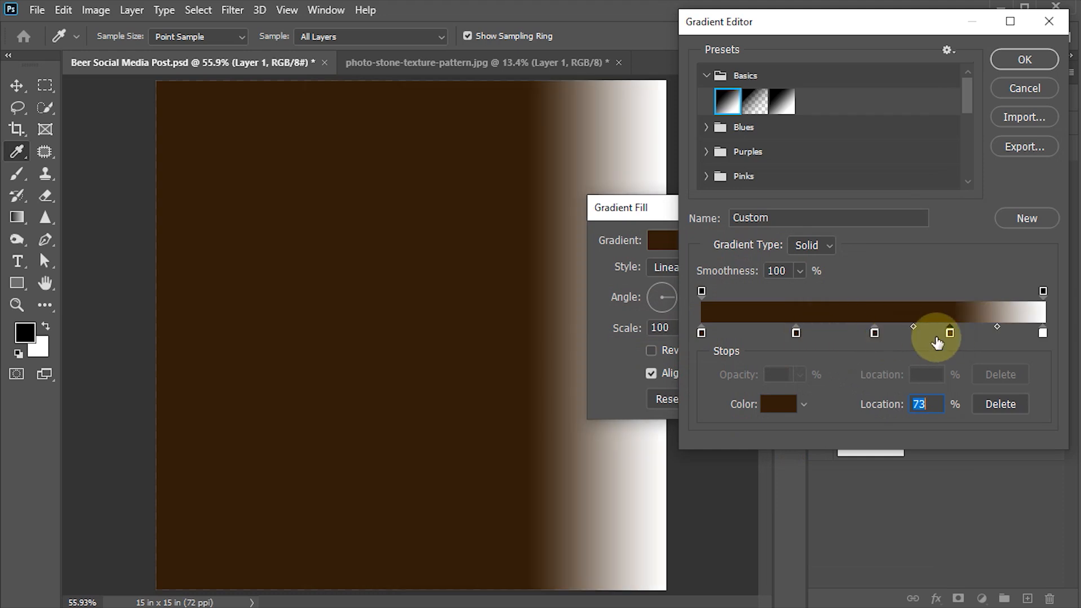
# - Recolor the 28% stop to reddish brown 321808 and the 51% stop to brighter brown 4c2407
pyautogui.doubleClick(796, 333)
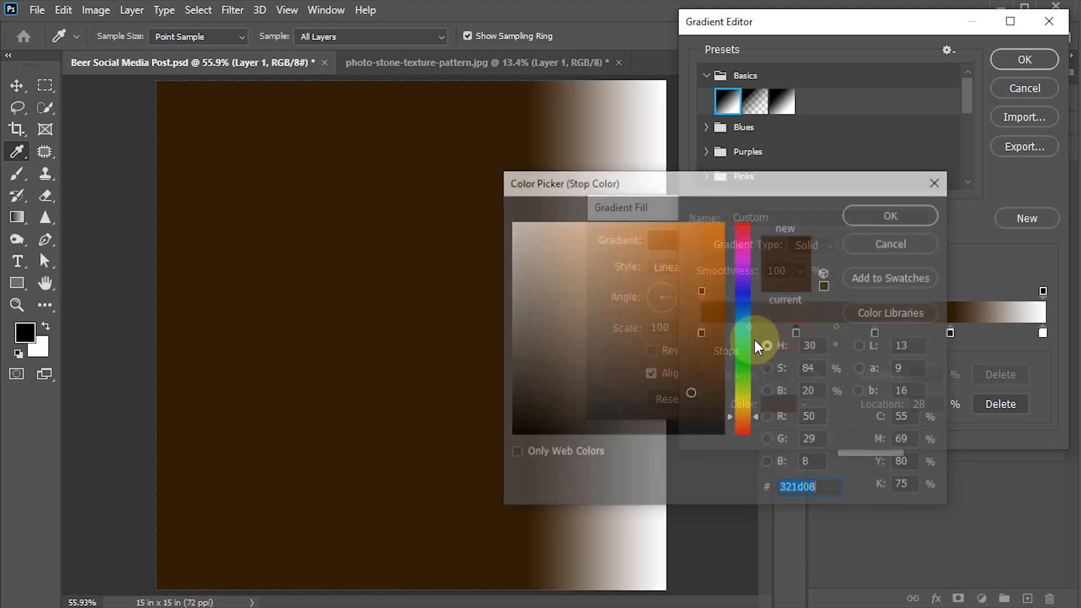
pyautogui.click(755, 420)
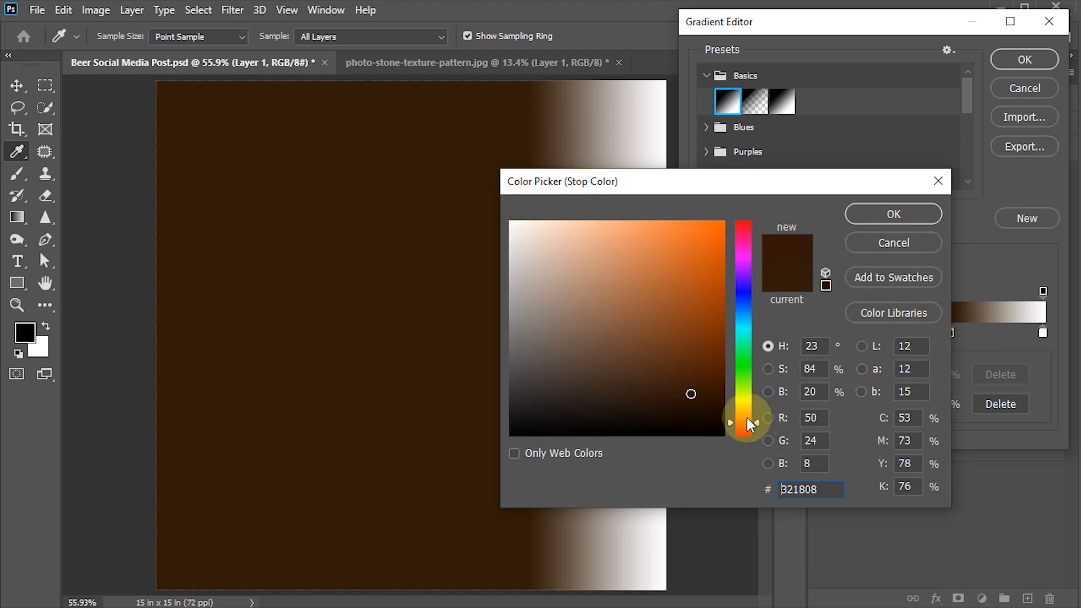
pyautogui.click(893, 215)
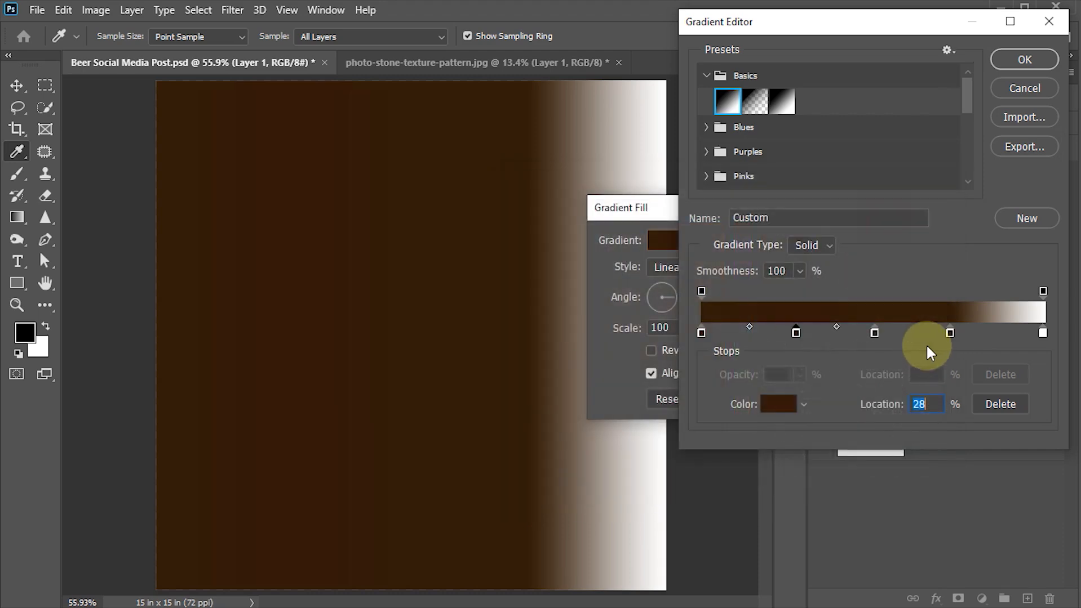
pyautogui.doubleClick(874, 333)
pyautogui.moveTo(712, 386); pyautogui.dragTo(707, 372)
pyautogui.moveTo(757, 416); pyautogui.dragTo(757, 420)
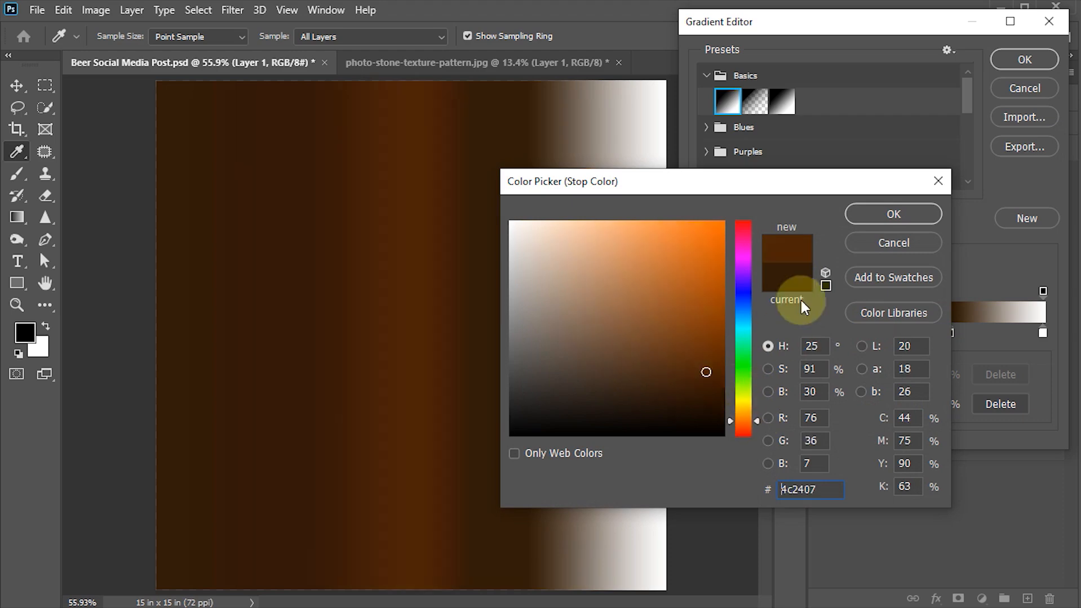
pyautogui.click(895, 215)
# - Move the 73% stop to 74% and give it a lighter brown, and match the 100% stop to the gradient's starting dark brown
pyautogui.moveTo(949, 334); pyautogui.dragTo(955, 333)
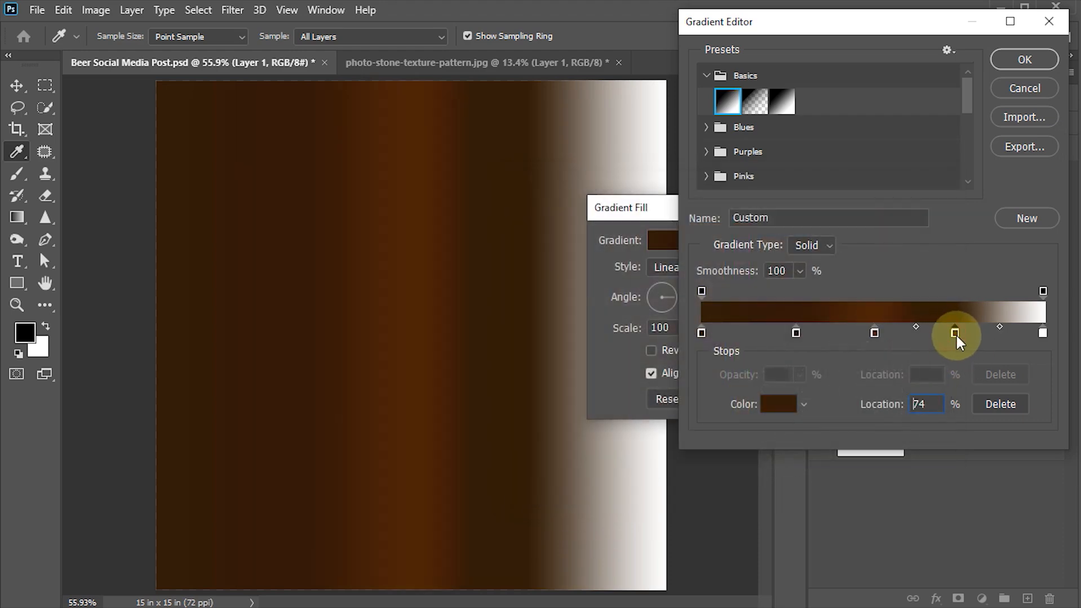
pyautogui.doubleClick(955, 333)
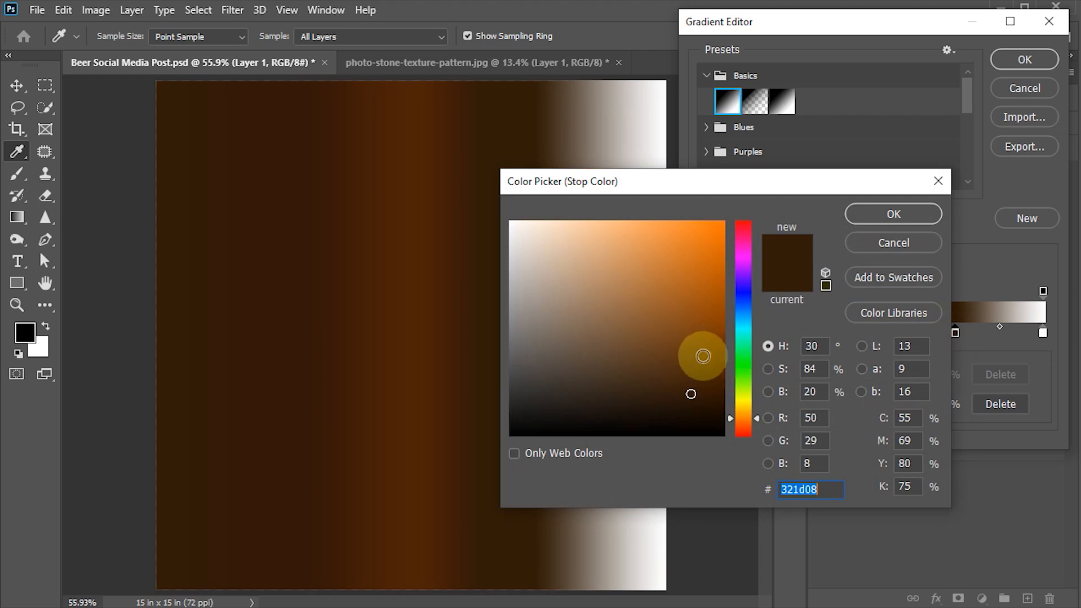
pyautogui.click(700, 356)
pyautogui.click(879, 215)
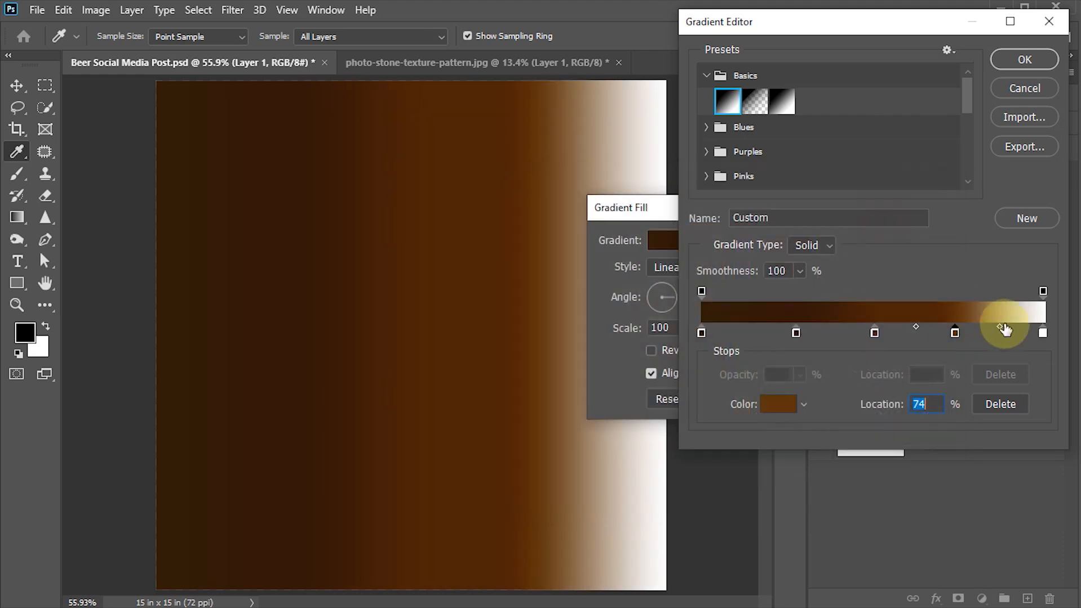
pyautogui.click(1042, 333)
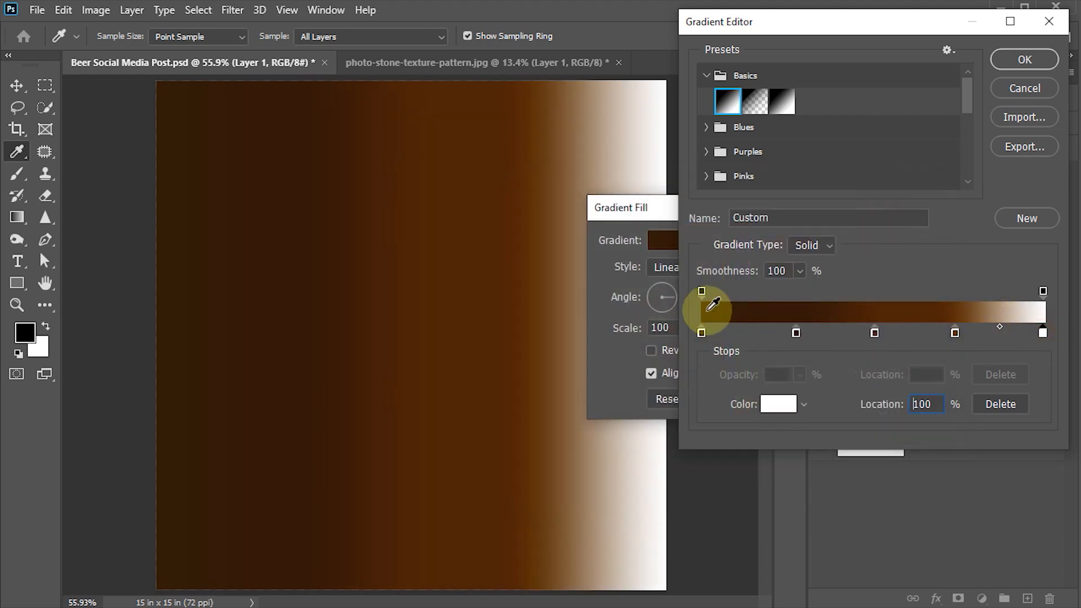
pyautogui.click(708, 309)
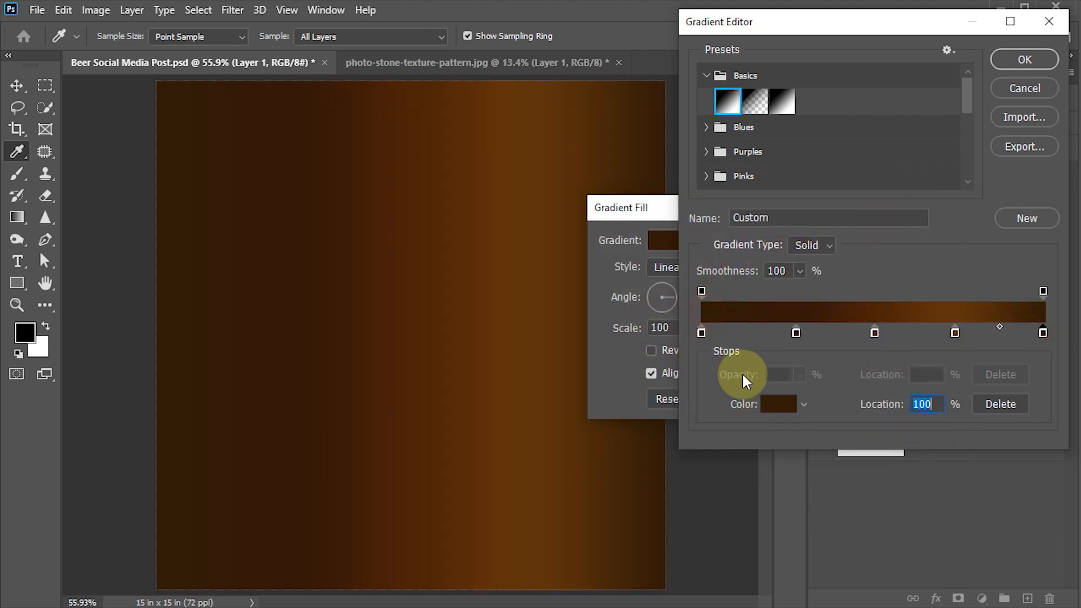
# - Change the 28% stop to redder brown 321308 and apply the gradient fill
pyautogui.doubleClick(795, 333)
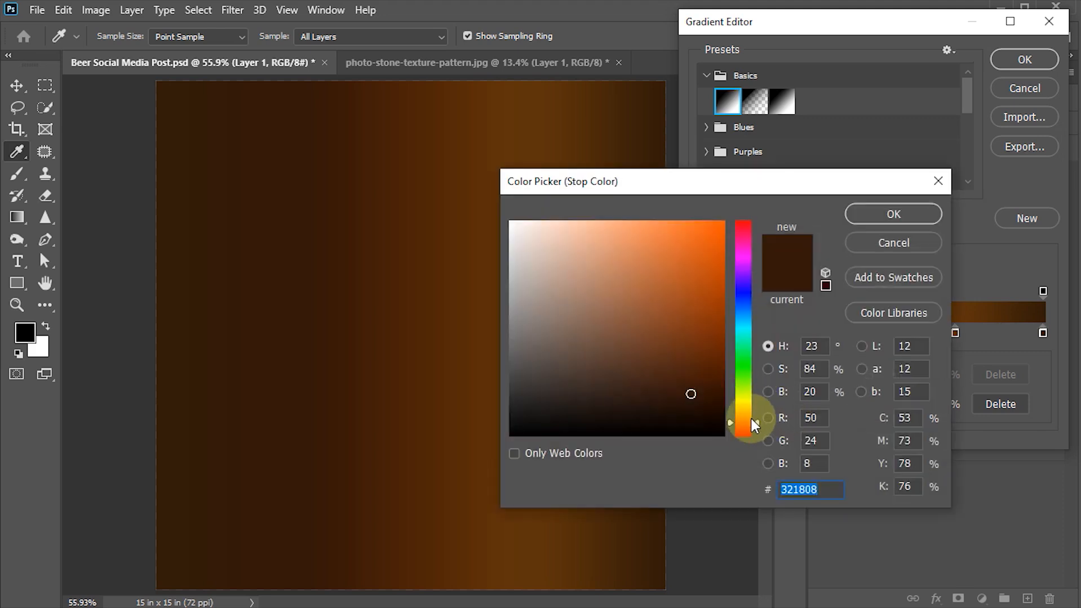
pyautogui.moveTo(756, 424); pyautogui.dragTo(757, 427)
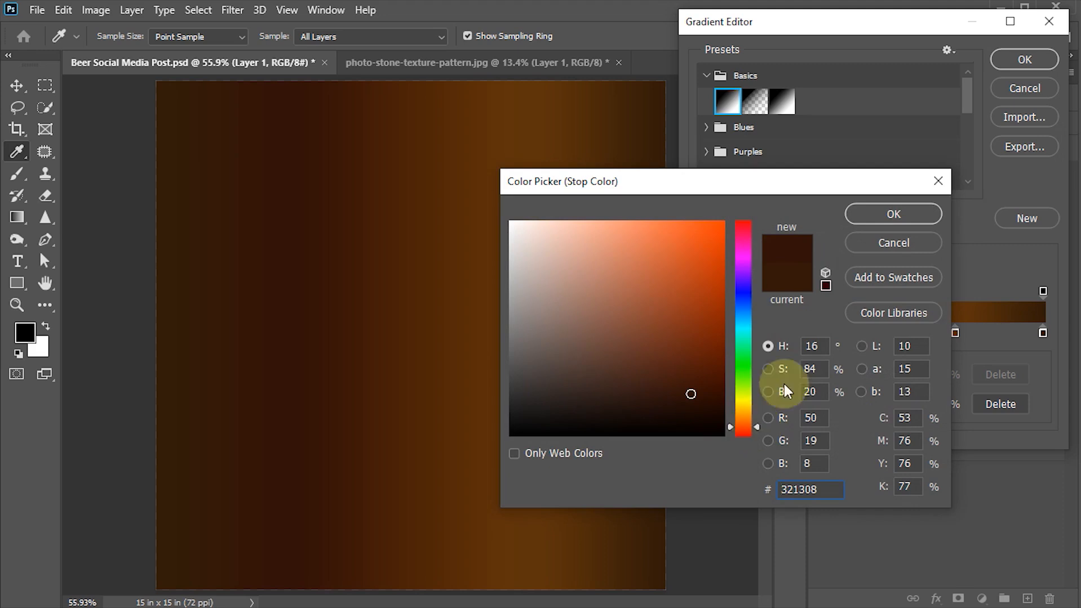
pyautogui.click(887, 214)
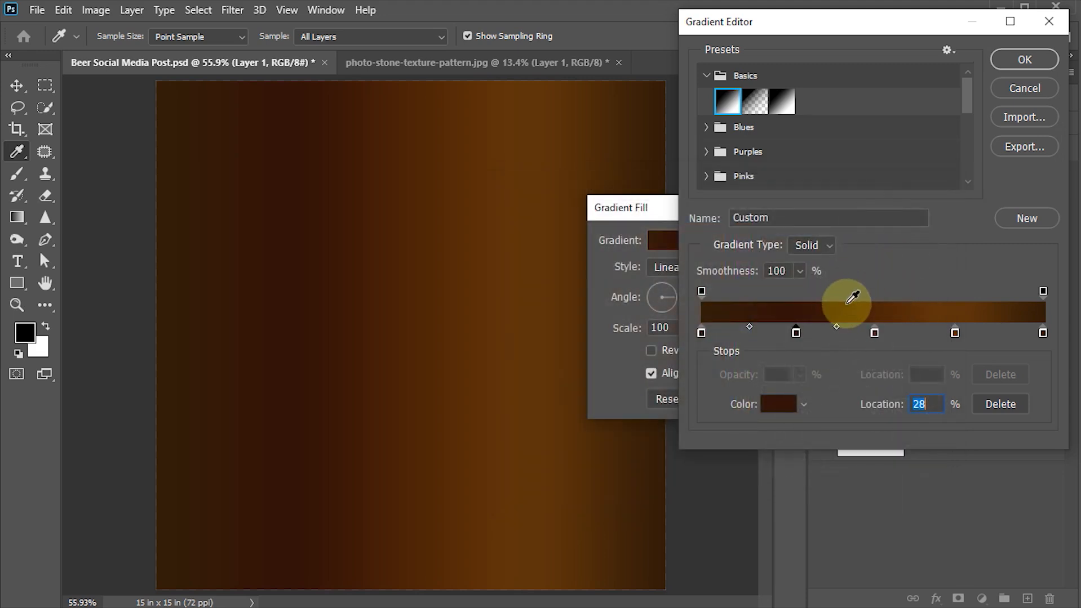
pyautogui.click(1024, 59)
pyautogui.click(820, 240)
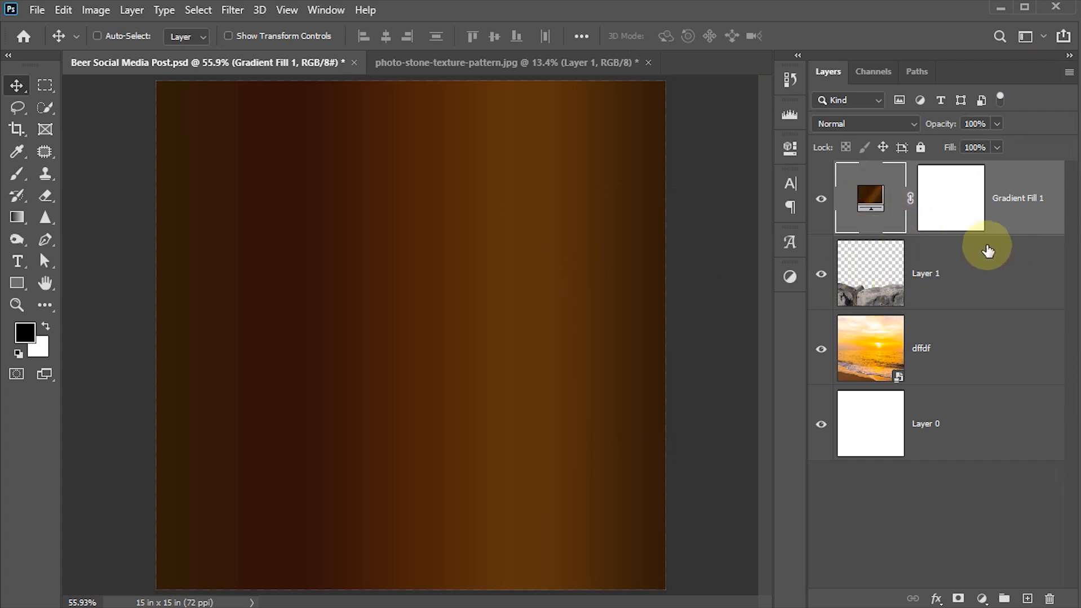
# - Clip the gradient fill layer to the rock layer and set its blend mode to Multiply
pyautogui.rightClick(1017, 215)
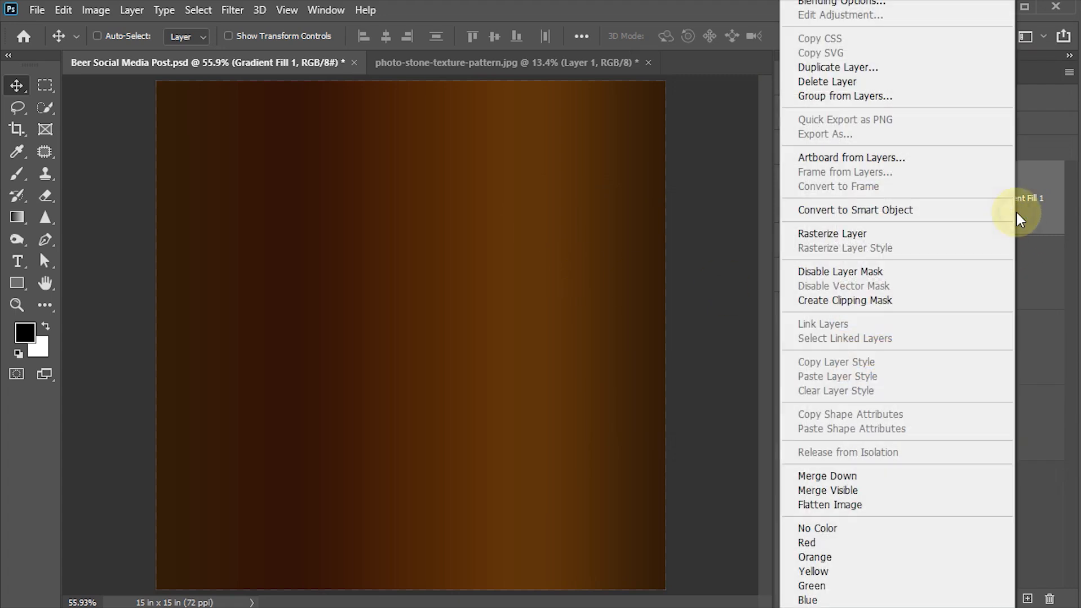
pyautogui.click(860, 303)
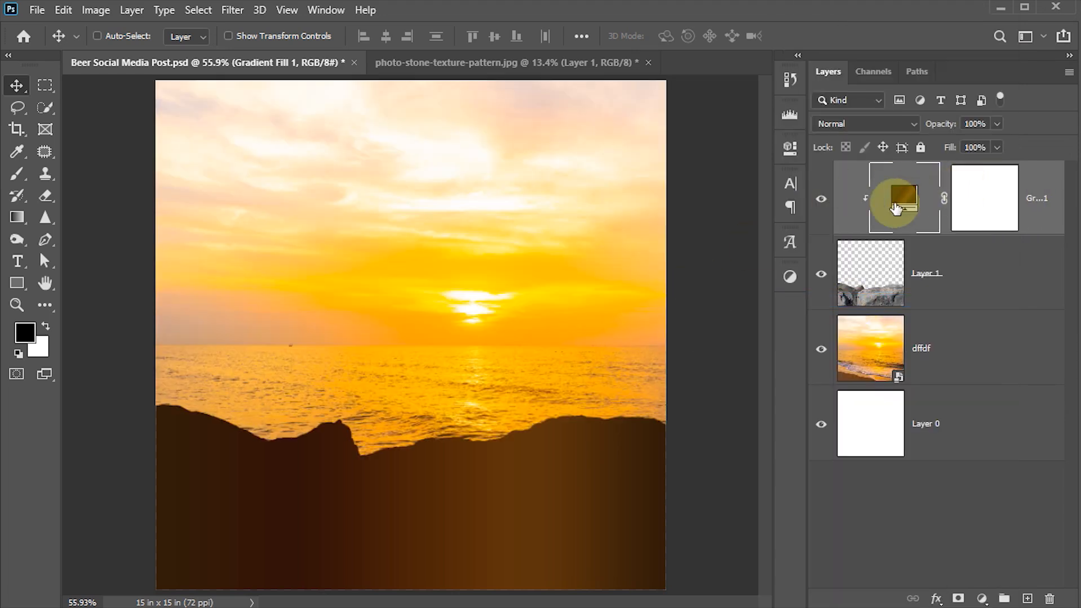
pyautogui.click(861, 124)
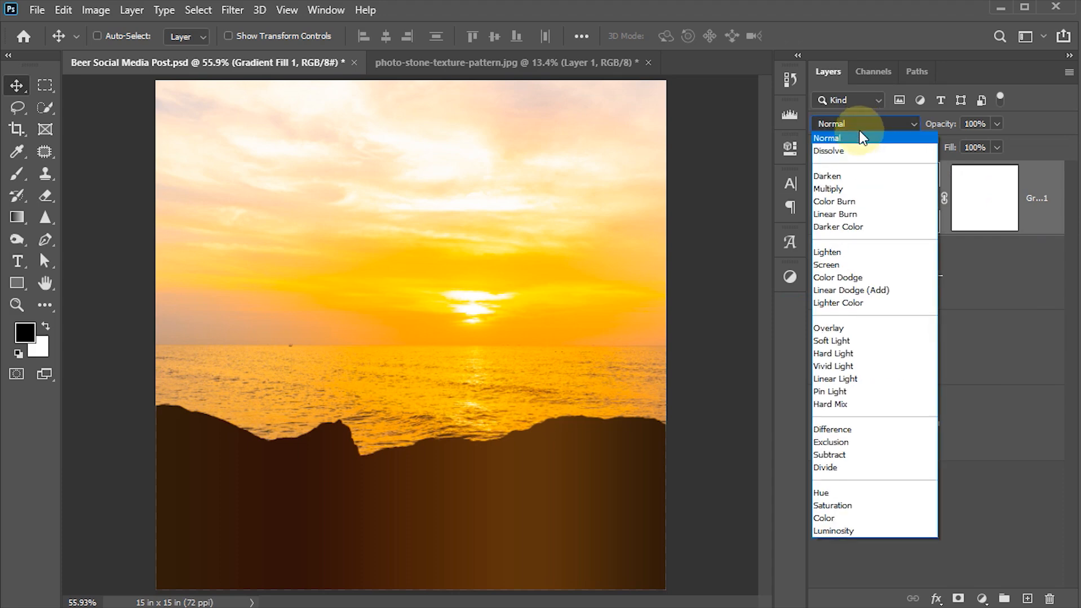
pyautogui.click(828, 190)
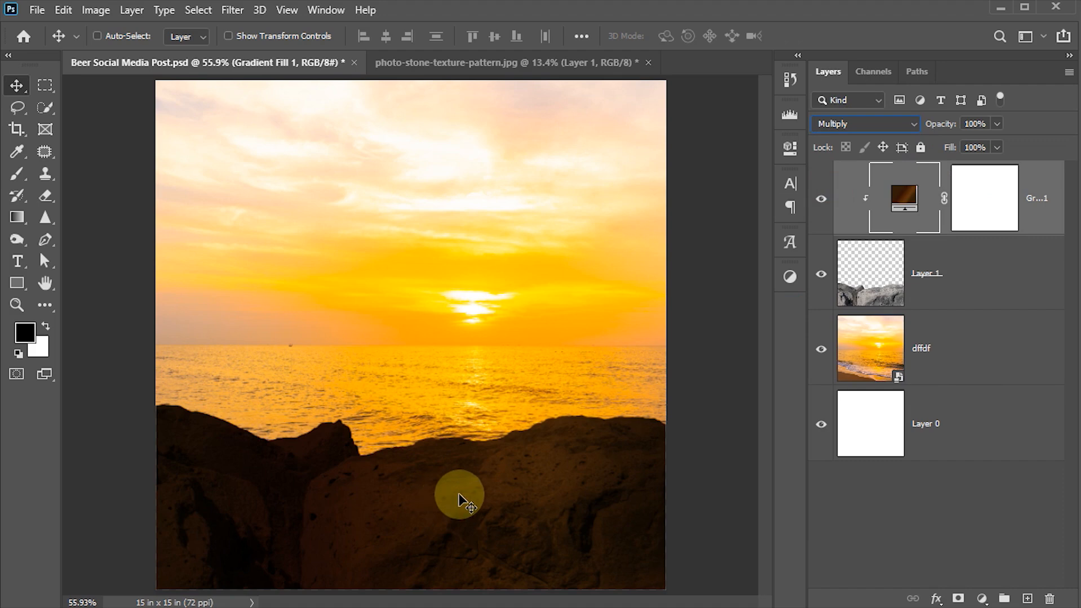
# - Reopen the gradient of the clipped fill layer and change its 28% stop to 2e1702
pyautogui.doubleClick(905, 202)
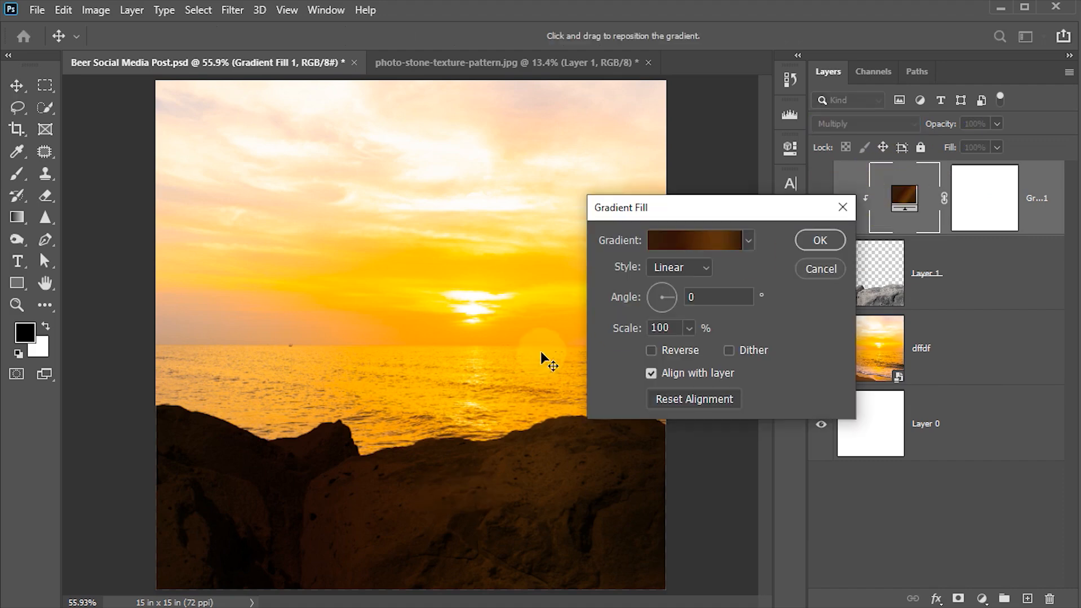
pyautogui.click(670, 242)
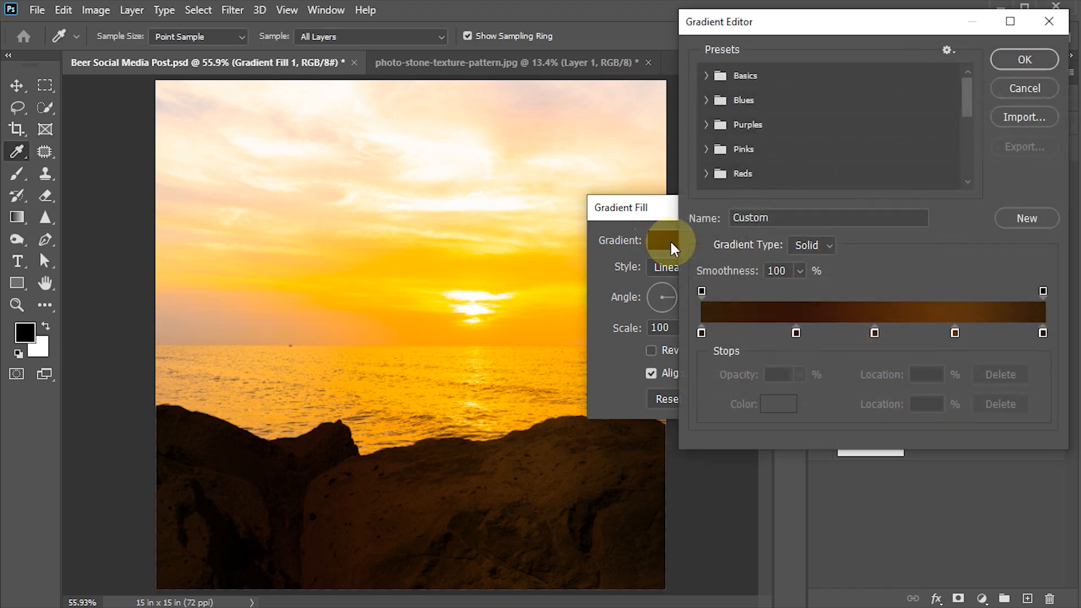
pyautogui.click(795, 333)
pyautogui.click(770, 404)
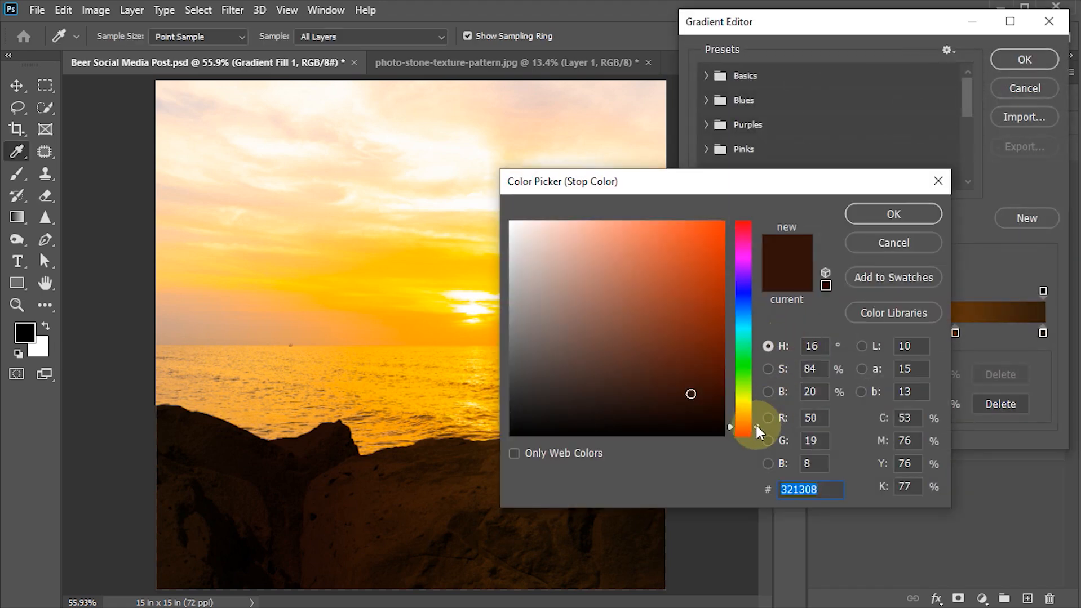
pyautogui.click(758, 428)
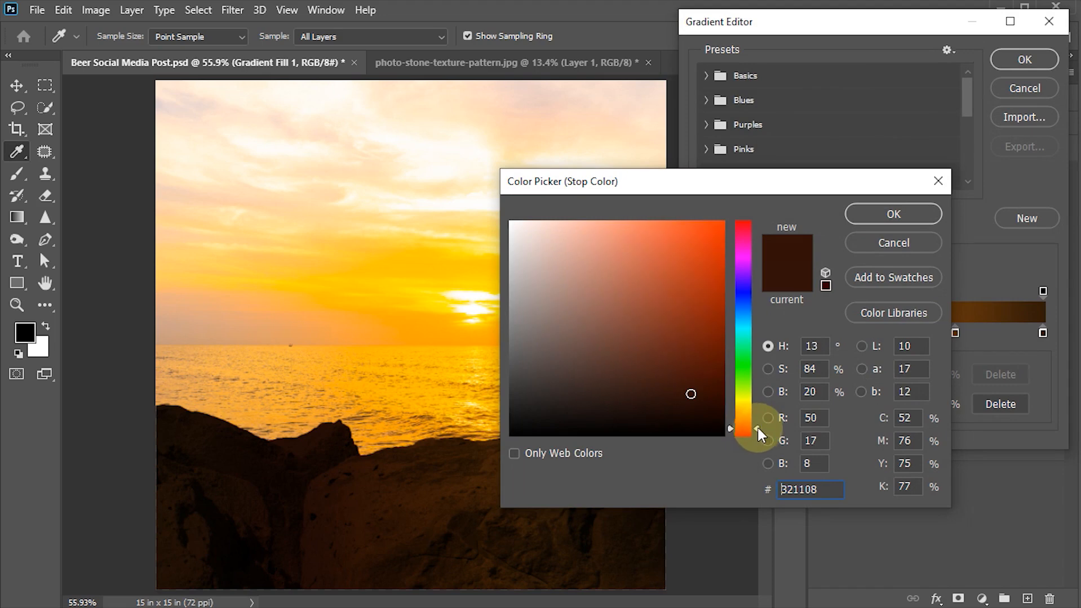
pyautogui.click(715, 397)
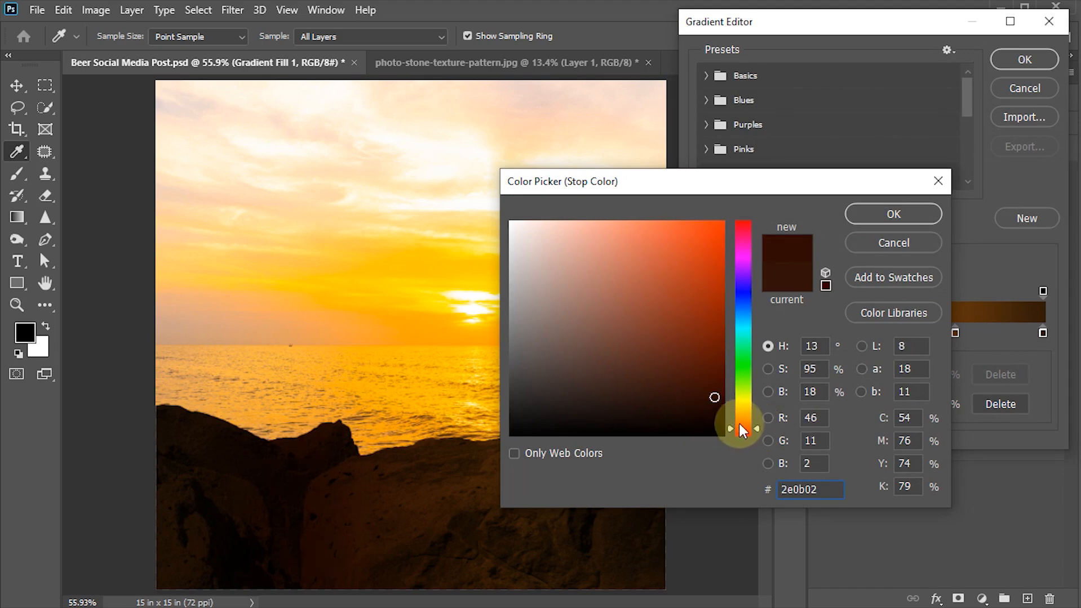
pyautogui.moveTo(755, 427); pyautogui.dragTo(758, 419)
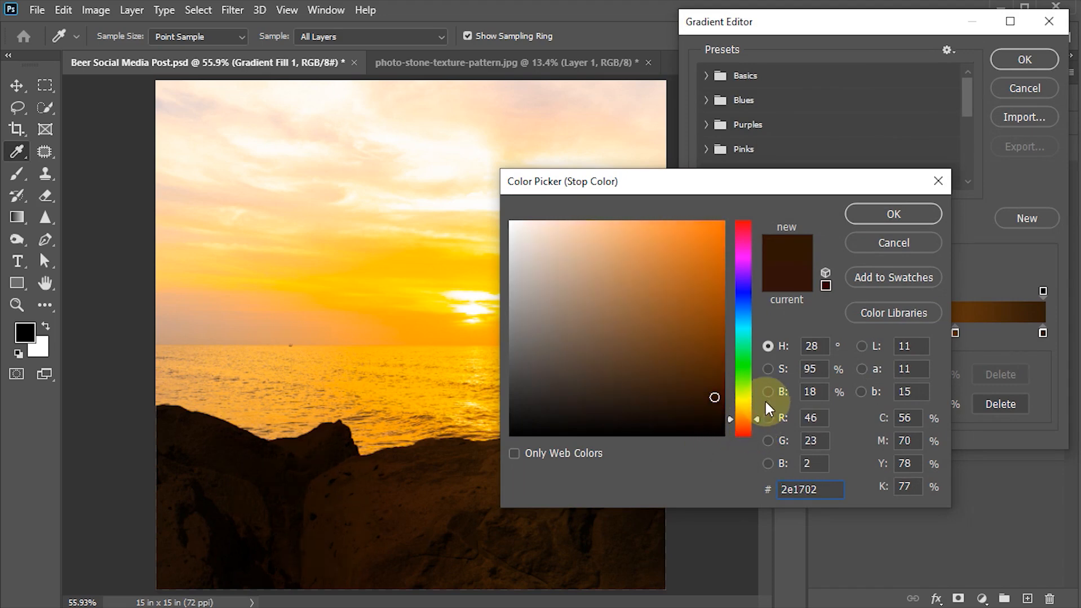
pyautogui.click(868, 216)
# - Shift the hue of the 51% stop toward a more yellowish brown
pyautogui.doubleClick(874, 333)
pyautogui.moveTo(756, 422); pyautogui.dragTo(756, 413)
pyautogui.click(869, 213)
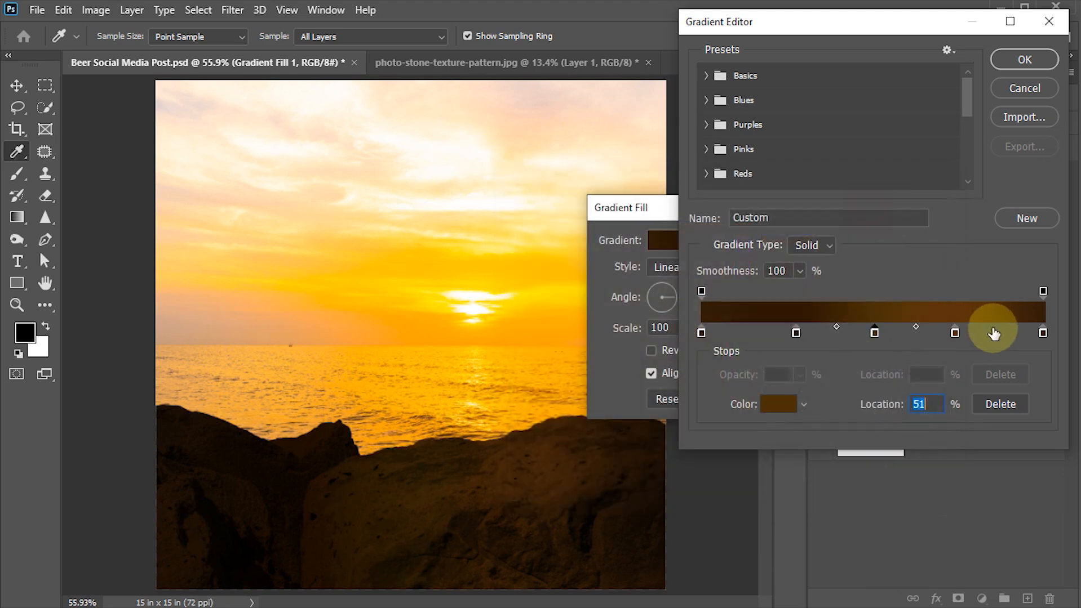
# - Change the gradient's end stop at 100% to brown 3d2104
pyautogui.doubleClick(1041, 332)
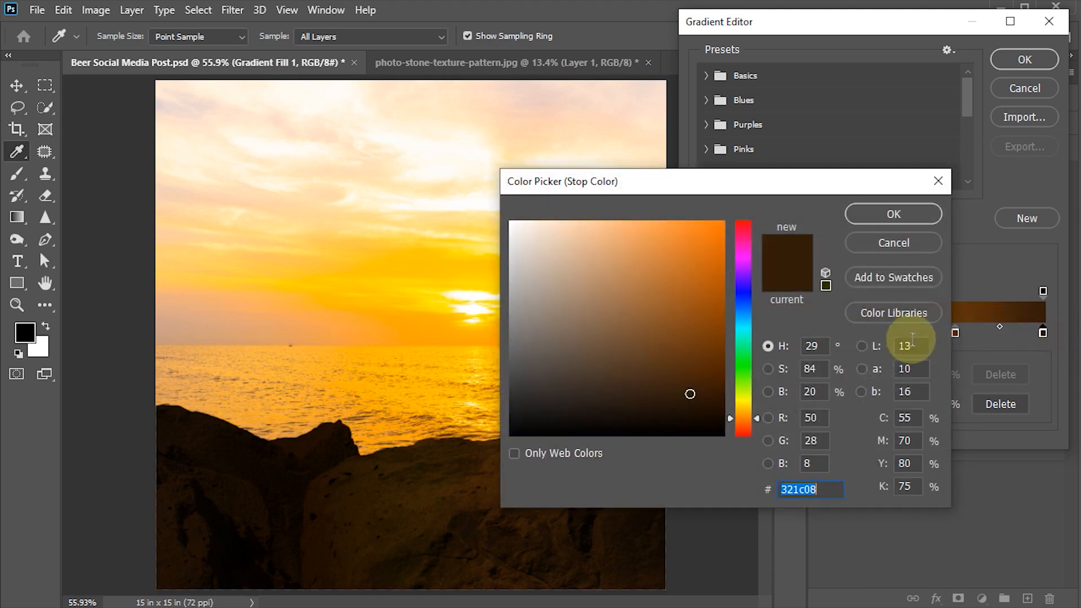
pyautogui.moveTo(760, 414); pyautogui.dragTo(757, 423)
pyautogui.click(693, 395)
pyautogui.click(751, 424)
pyautogui.moveTo(759, 423); pyautogui.dragTo(758, 421)
pyautogui.click(712, 376)
pyautogui.moveTo(712, 377); pyautogui.dragTo(711, 388)
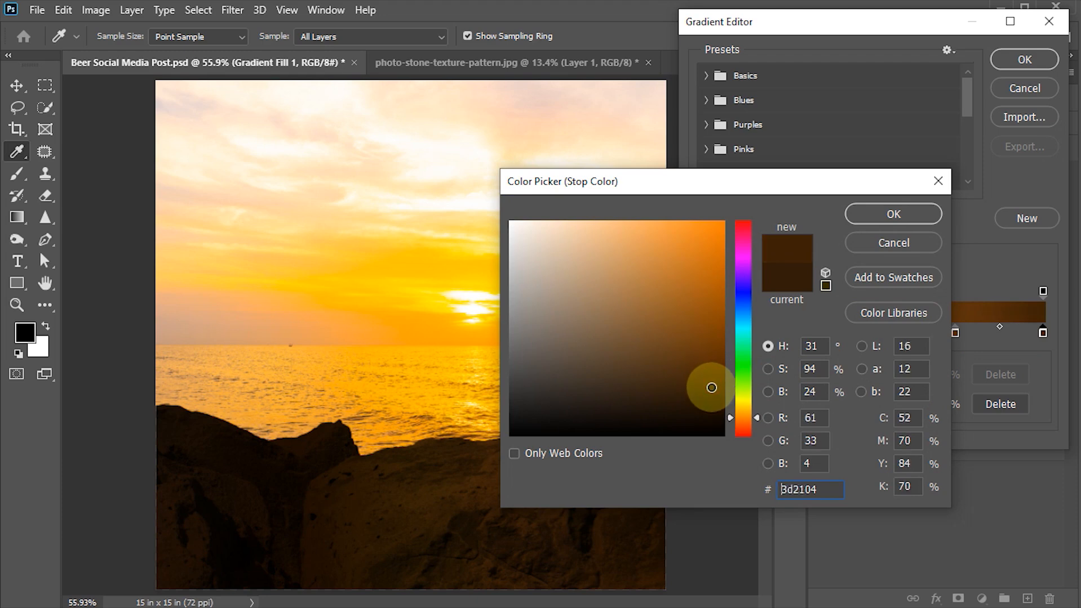
pyautogui.click(879, 216)
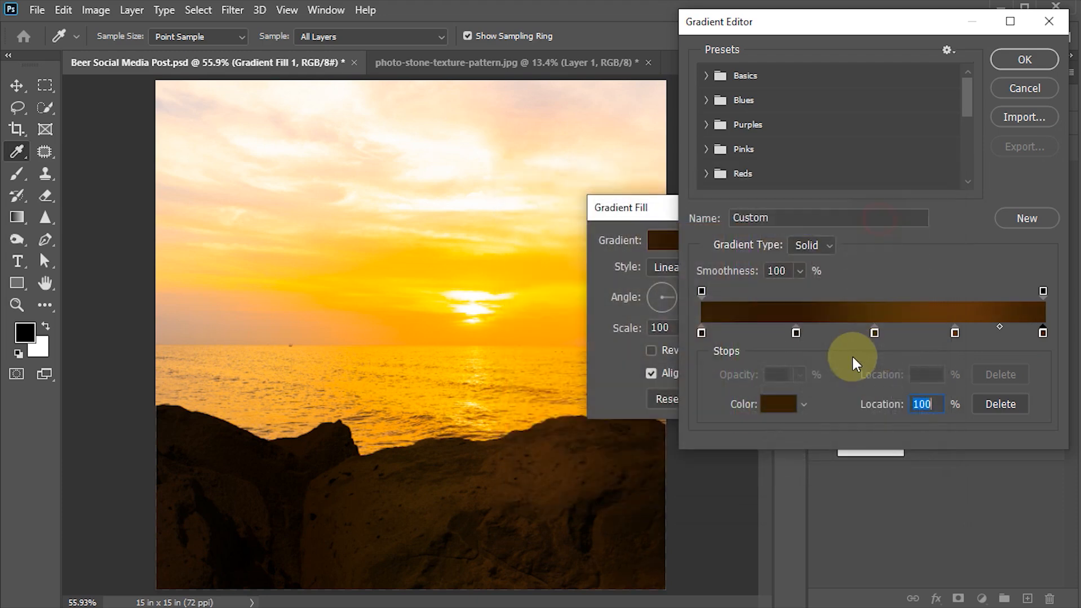
# - Change the gradient's starting stop at 0% to darker brown 2c1804
pyautogui.doubleClick(702, 332)
pyautogui.click(706, 400)
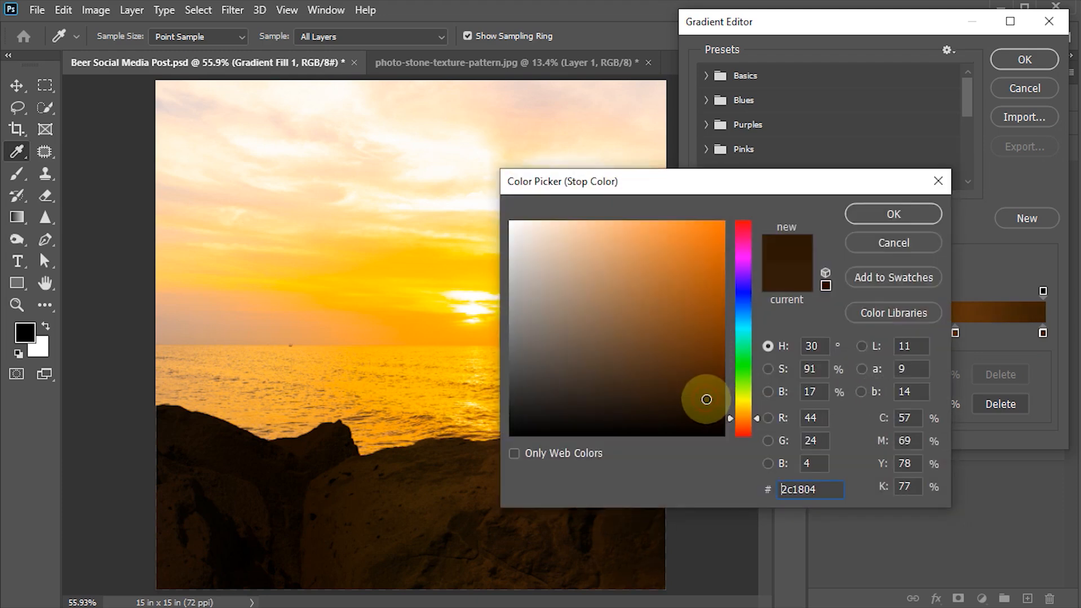
pyautogui.click(893, 214)
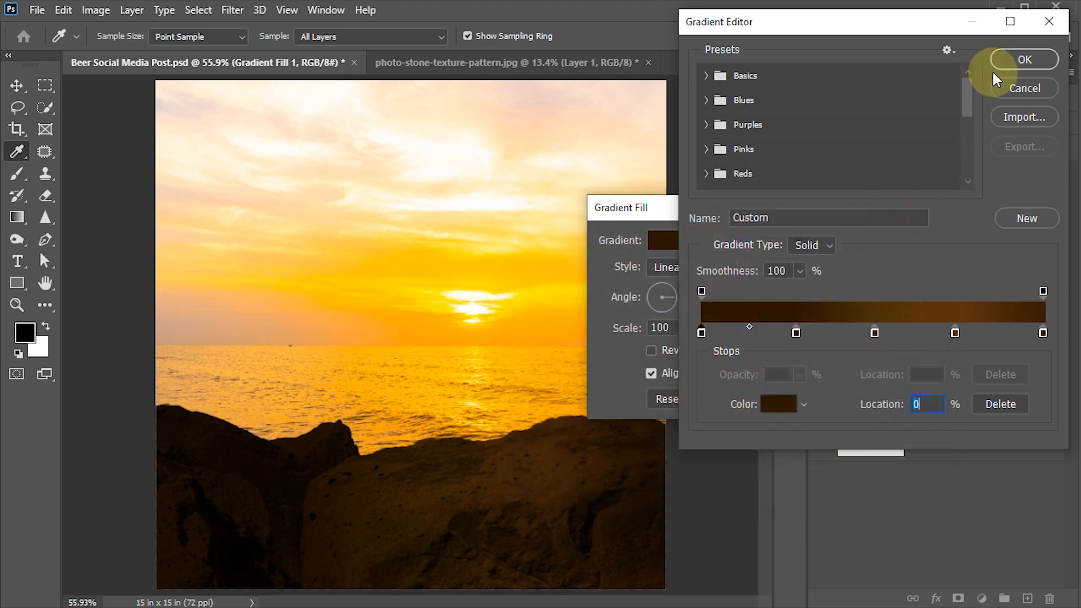
# - Apply the edited gradient to the clipped fill layer and save the document
pyautogui.click(1024, 59)
pyautogui.click(816, 241)
pyautogui.hotkey('ctrl', 's')
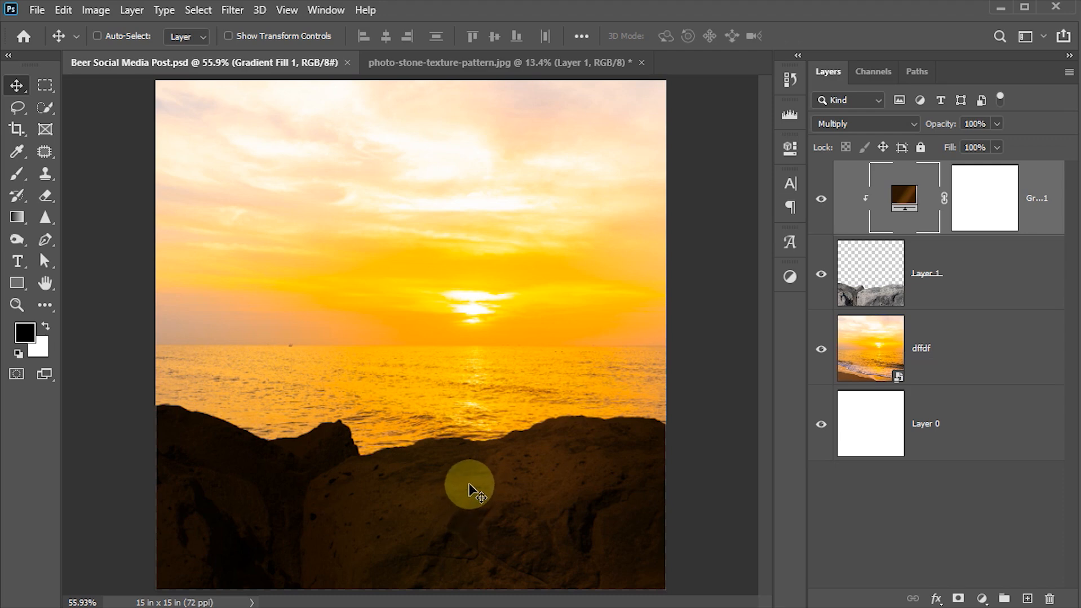
# - Lighten the rocks on Layer 1 with the Dodge tool, using the Midtones range at 55% exposure and a 150 px brush
pyautogui.click(868, 291)
pyautogui.moveTo(17, 239); pyautogui.dragTo(88, 241)
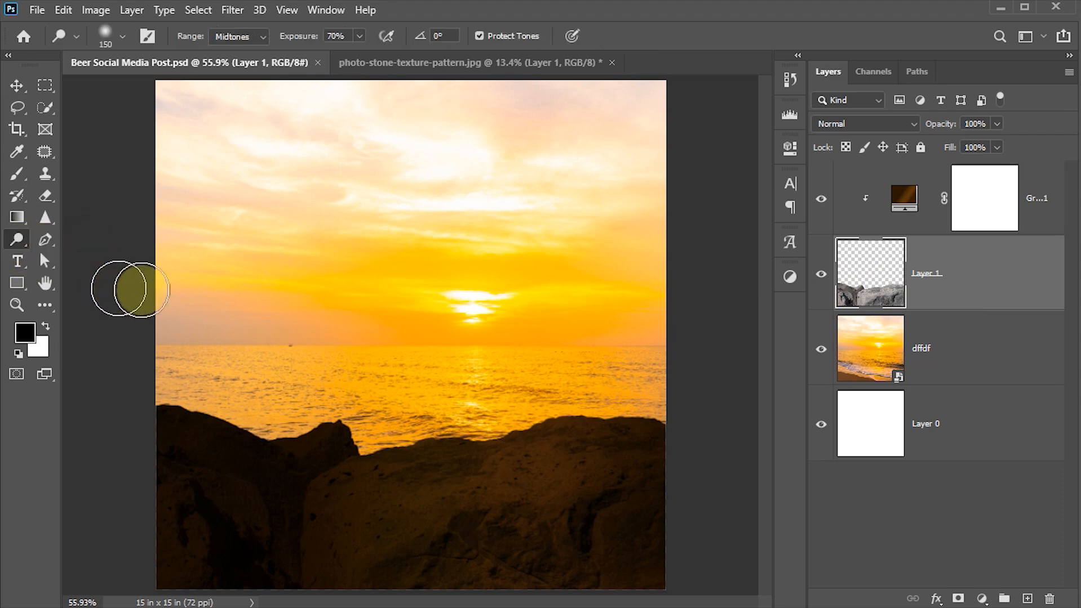
pyautogui.click(348, 35)
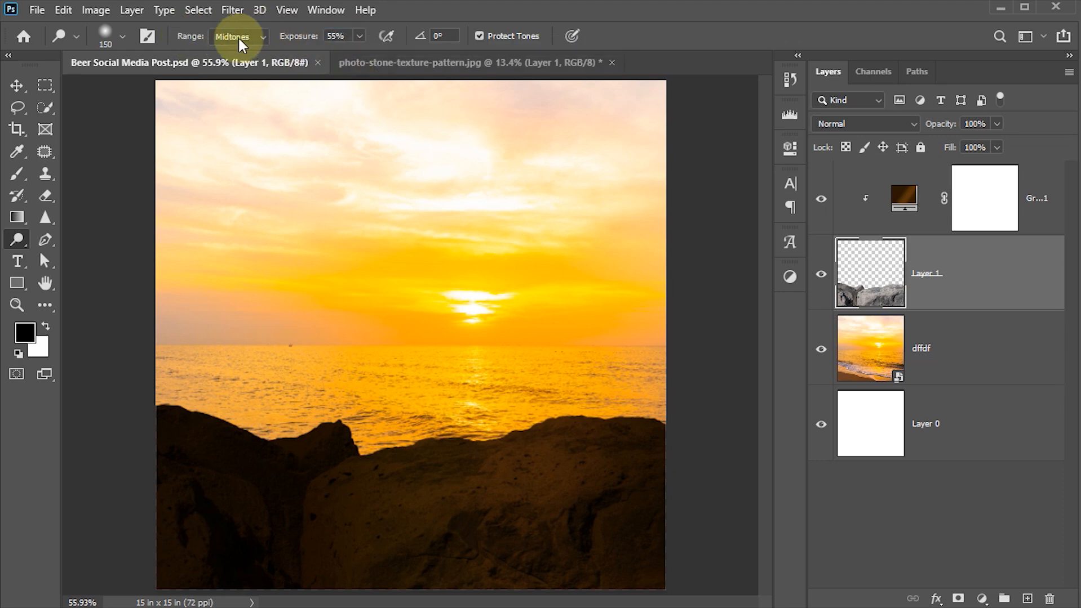
pyautogui.moveTo(358, 506)
pyautogui.mouseDown()
pyautogui.moveTo(397, 506)
pyautogui.moveTo(229, 524)
pyautogui.moveTo(242, 541)
pyautogui.moveTo(291, 552)
pyautogui.moveTo(279, 576)
pyautogui.mouseUp()
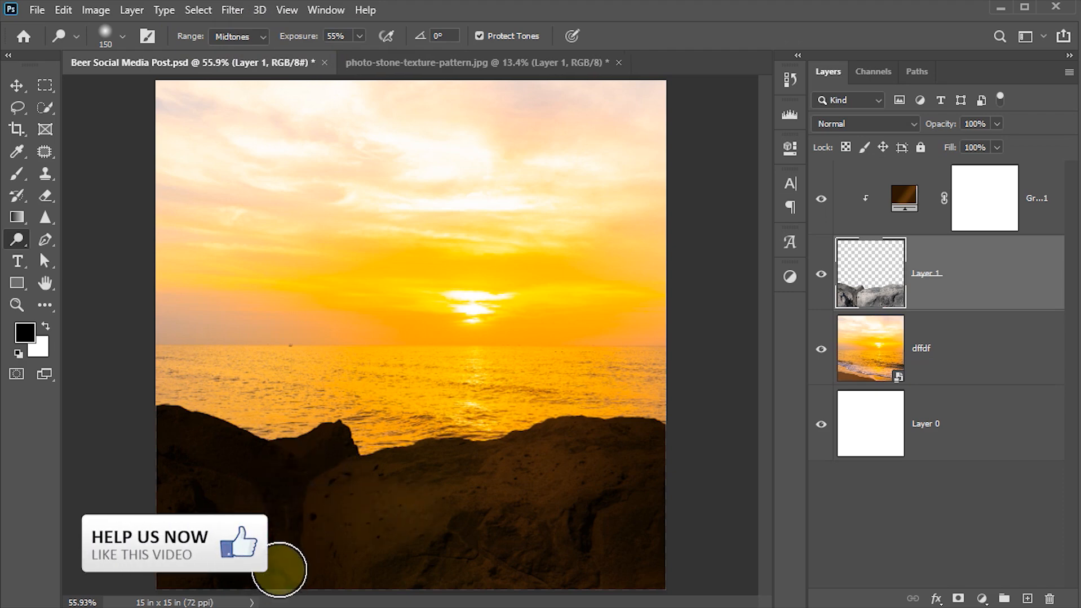
pyautogui.moveTo(588, 524); pyautogui.dragTo(591, 530)
pyautogui.moveTo(249, 440)
pyautogui.mouseDown()
pyautogui.moveTo(293, 449)
pyautogui.moveTo(276, 453)
pyautogui.mouseUp()
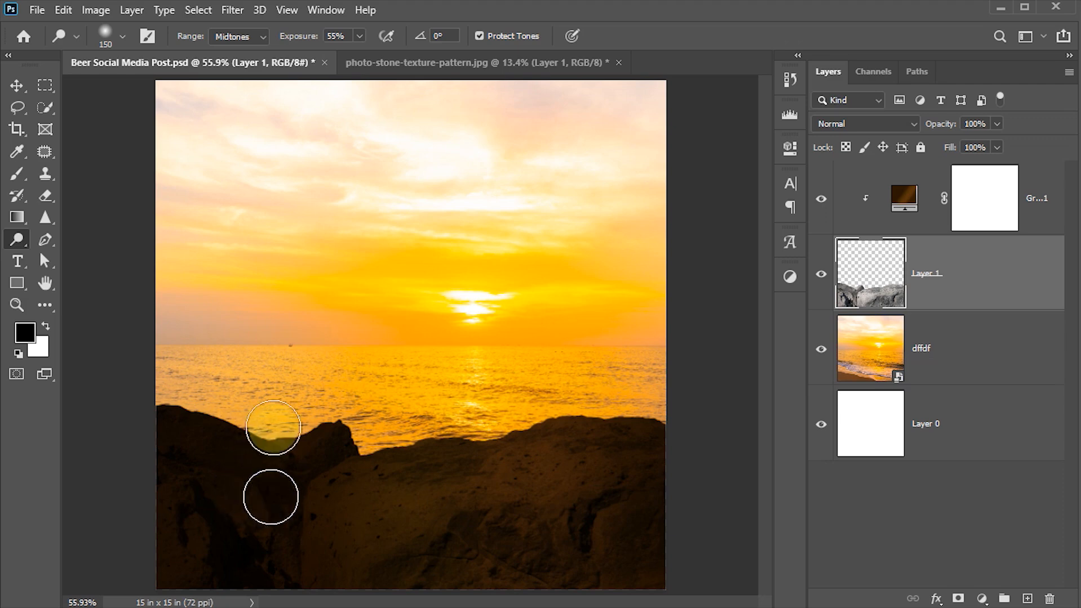
# - Dodge the lower areas of the rocks with the range set to Shadows
pyautogui.click(251, 39)
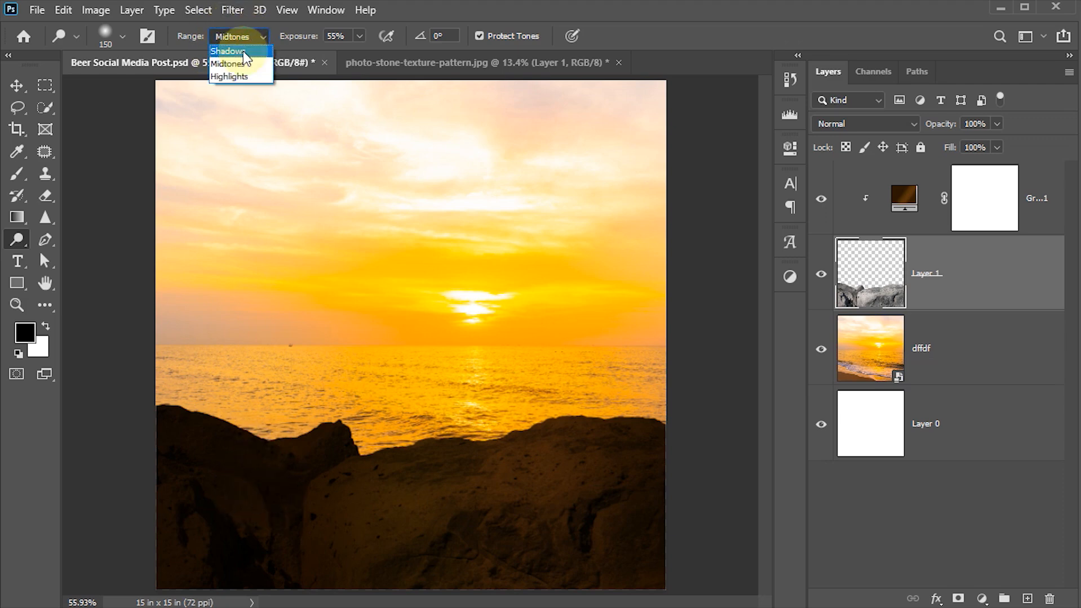
pyautogui.click(244, 52)
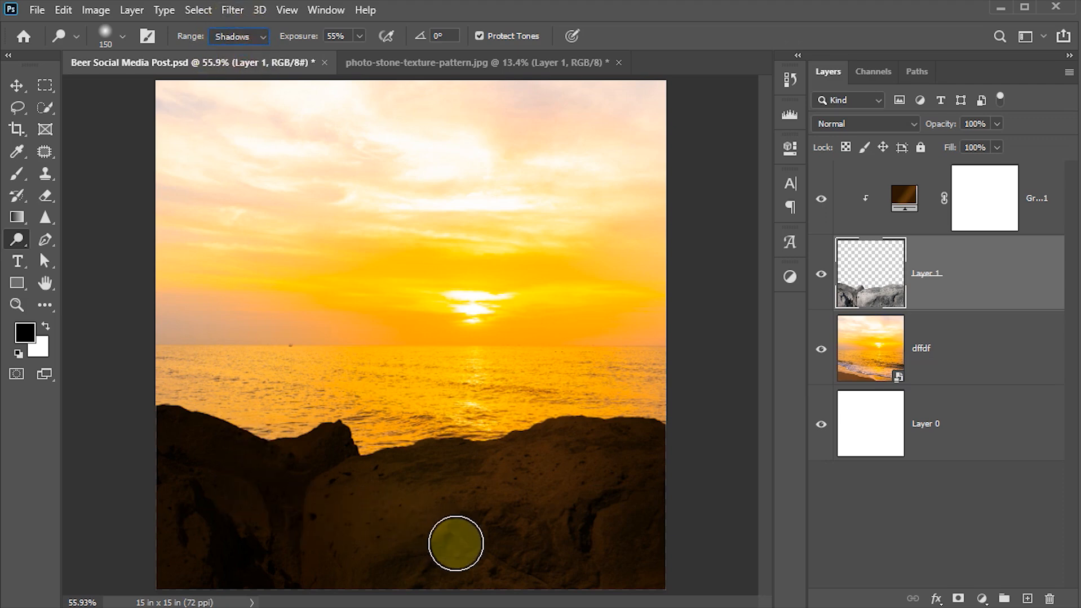
pyautogui.moveTo(465, 561)
pyautogui.mouseDown()
pyautogui.moveTo(491, 576)
pyautogui.moveTo(436, 514)
pyautogui.mouseUp()
pyautogui.moveTo(439, 519)
pyautogui.mouseDown()
pyautogui.moveTo(472, 548)
pyautogui.moveTo(438, 527)
pyautogui.moveTo(461, 555)
pyautogui.moveTo(556, 550)
pyautogui.moveTo(588, 493)
pyautogui.moveTo(587, 543)
pyautogui.mouseUp()
pyautogui.moveTo(189, 522); pyautogui.dragTo(229, 579)
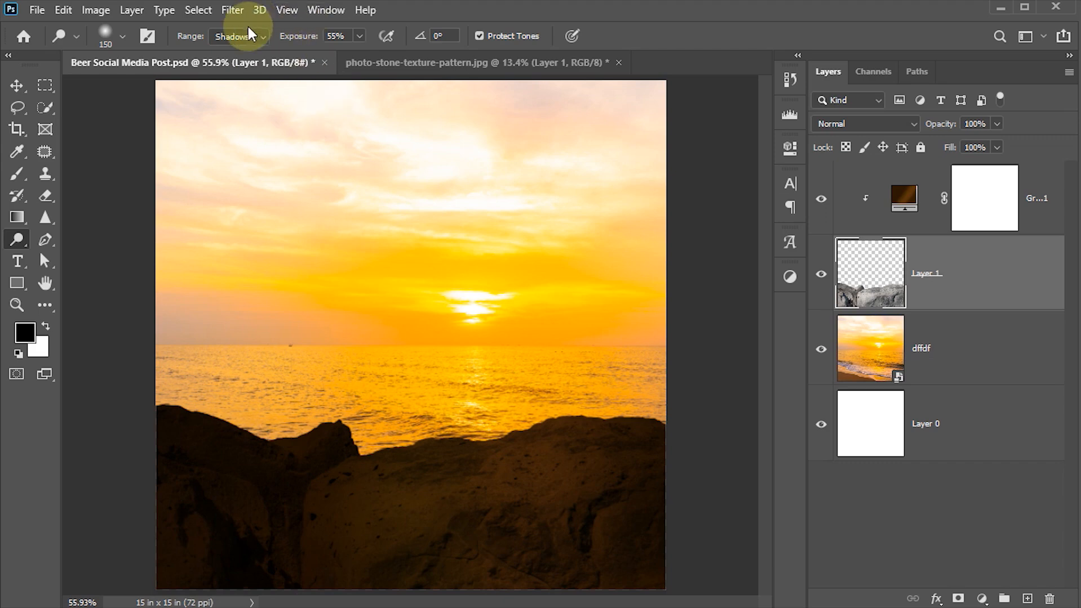
# - Dodge the shadows in the crevice between the two rocks at 75% exposure with a 90 px brush
pyautogui.click(351, 37)
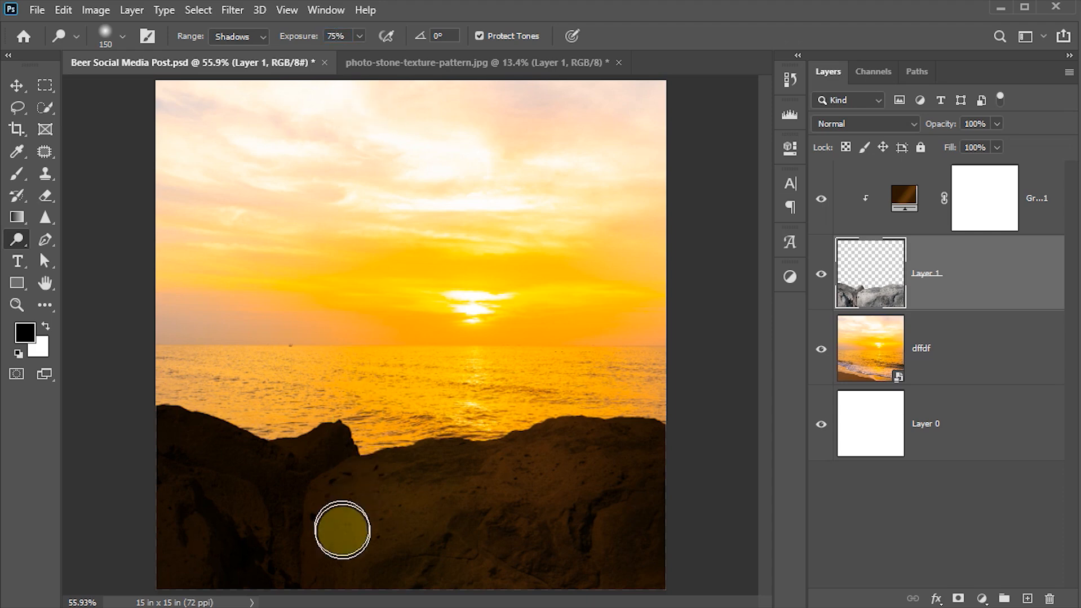
pyautogui.press('[')
pyautogui.press('[')
pyautogui.press('[')
pyautogui.moveTo(299, 488)
pyautogui.mouseDown()
pyautogui.moveTo(280, 503)
pyautogui.moveTo(284, 557)
pyautogui.moveTo(294, 559)
pyautogui.moveTo(282, 545)
pyautogui.mouseUp()
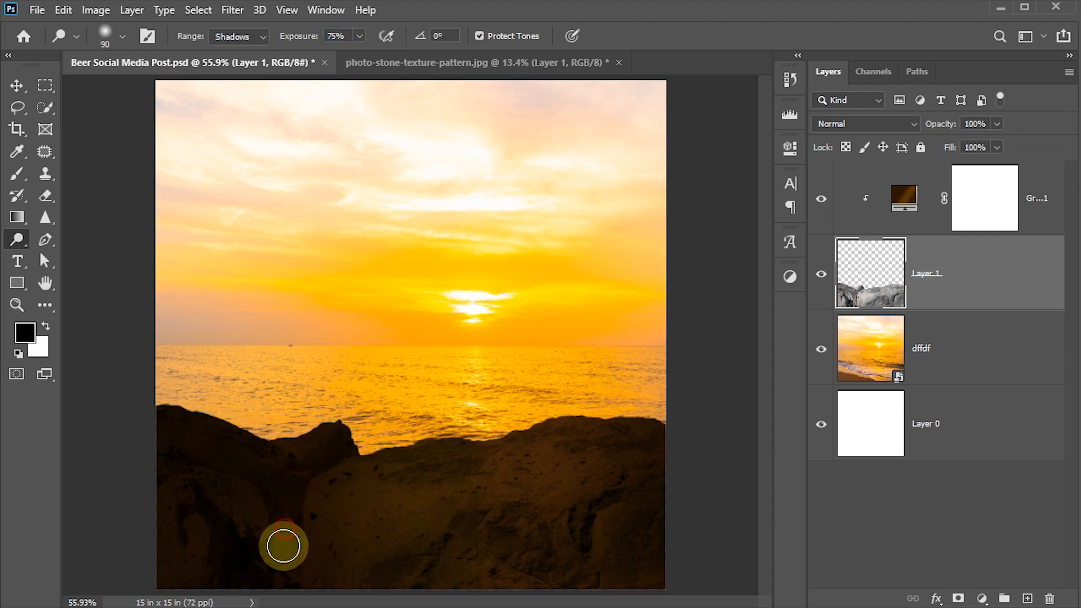
# - Dodge the Highlights range along the lower parts of both rocks at 50% exposure, enlarging the brush to 175 px
pyautogui.click(241, 37)
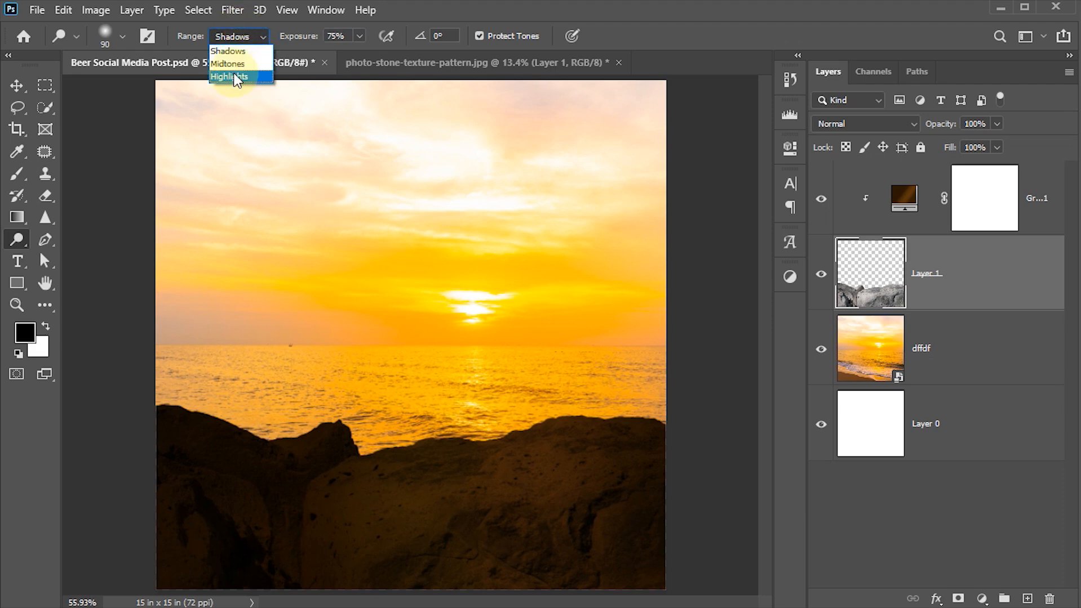
pyautogui.click(235, 77)
pyautogui.moveTo(574, 575)
pyautogui.mouseDown()
pyautogui.moveTo(599, 516)
pyautogui.moveTo(591, 581)
pyautogui.moveTo(633, 569)
pyautogui.moveTo(642, 539)
pyautogui.moveTo(591, 527)
pyautogui.moveTo(589, 541)
pyautogui.moveTo(648, 577)
pyautogui.moveTo(671, 575)
pyautogui.moveTo(415, 561)
pyautogui.mouseUp()
pyautogui.press(']')
pyautogui.moveTo(244, 565)
pyautogui.mouseDown()
pyautogui.moveTo(218, 585)
pyautogui.moveTo(229, 511)
pyautogui.moveTo(276, 571)
pyautogui.mouseUp()
pyautogui.moveTo(224, 510); pyautogui.dragTo(253, 569)
# - Darken the rocks with the Burn tool, using the Midtones range at 40% exposure and an 80 px brush
pyautogui.click(19, 240)
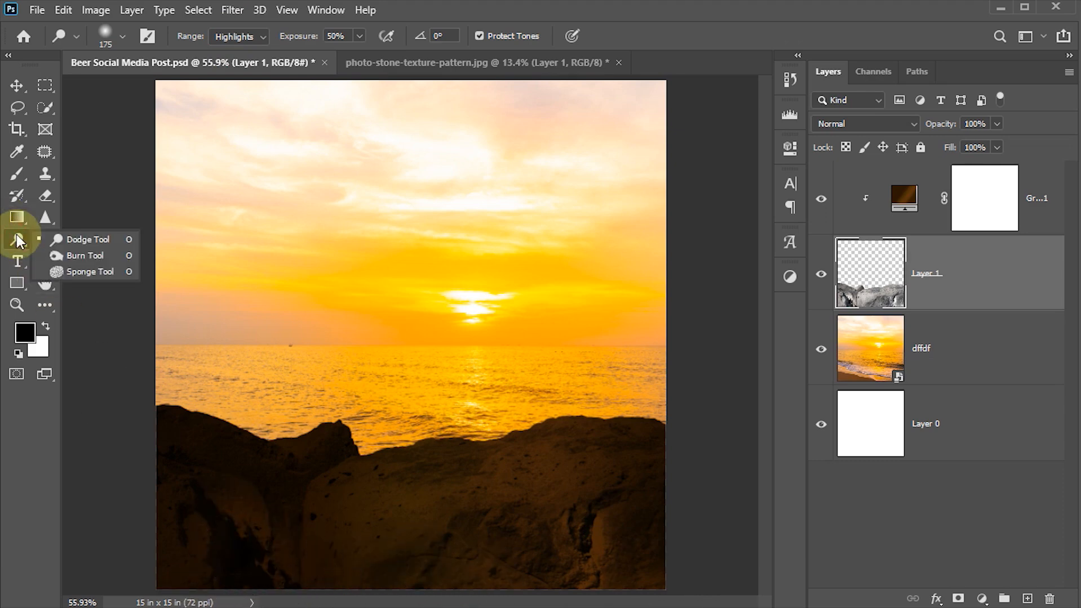
pyautogui.click(95, 255)
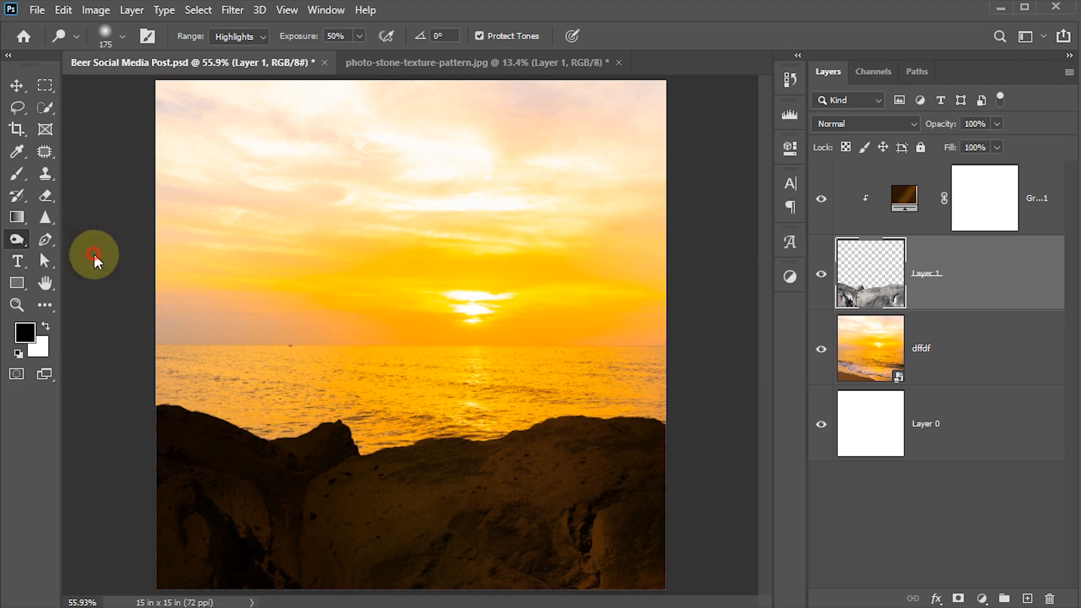
pyautogui.click(354, 36)
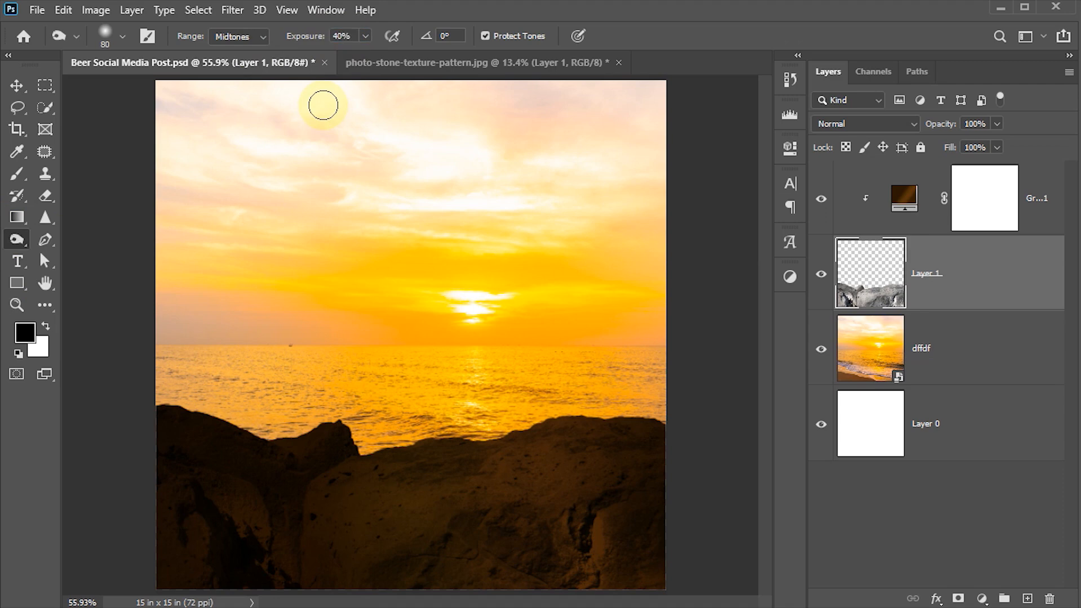
pyautogui.moveTo(234, 446)
pyautogui.mouseDown()
pyautogui.moveTo(342, 465)
pyautogui.moveTo(299, 454)
pyautogui.moveTo(281, 476)
pyautogui.moveTo(282, 512)
pyautogui.moveTo(252, 518)
pyautogui.moveTo(271, 549)
pyautogui.moveTo(265, 540)
pyautogui.moveTo(330, 545)
pyautogui.moveTo(324, 509)
pyautogui.moveTo(317, 525)
pyautogui.moveTo(375, 555)
pyautogui.moveTo(368, 536)
pyautogui.moveTo(594, 572)
pyautogui.mouseUp()
# - Burn the Shadows range around the rock crevice with a 100 px brush, raising the exposure to 70%
pyautogui.click(237, 36)
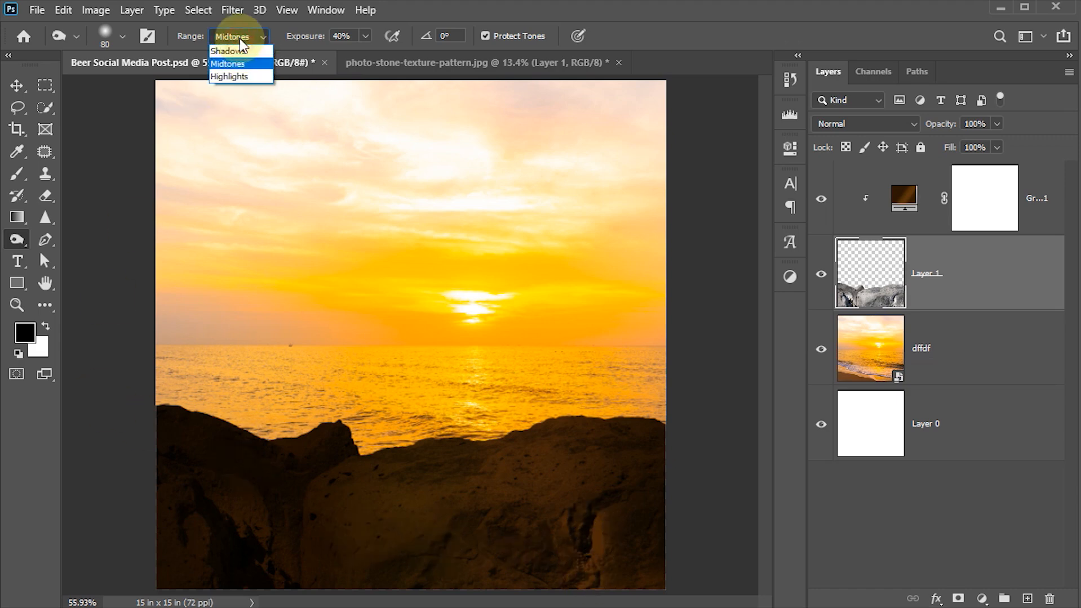
pyautogui.click(236, 52)
pyautogui.moveTo(351, 491)
pyautogui.mouseDown()
pyautogui.moveTo(296, 476)
pyautogui.moveTo(309, 457)
pyautogui.moveTo(287, 459)
pyautogui.moveTo(320, 481)
pyautogui.moveTo(313, 449)
pyautogui.moveTo(247, 446)
pyautogui.moveTo(335, 471)
pyautogui.moveTo(299, 466)
pyautogui.mouseUp()
pyautogui.press(']')
pyautogui.press(']')
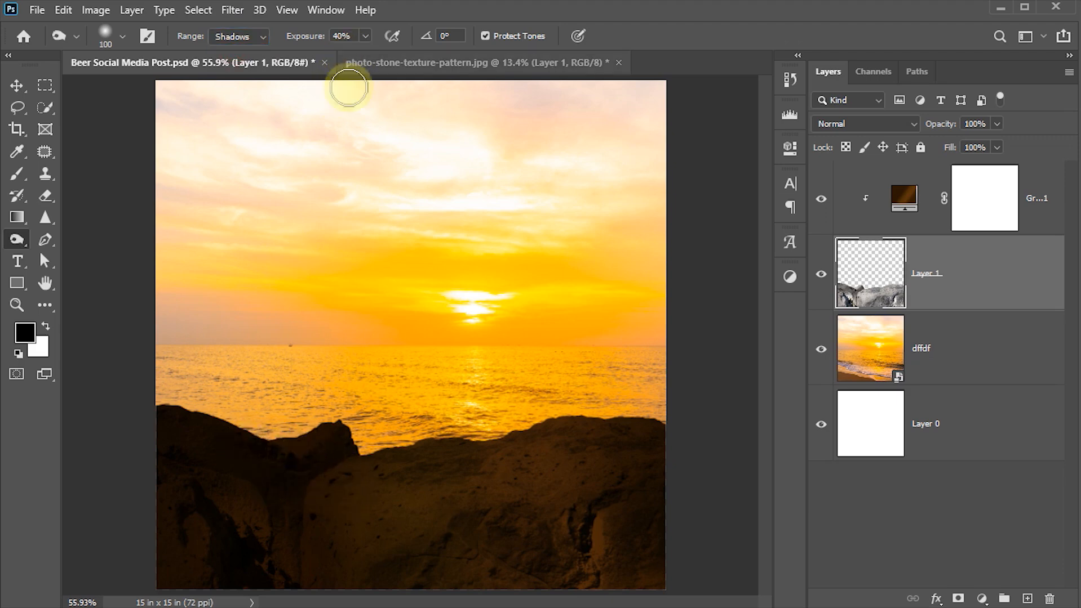
pyautogui.moveTo(293, 434)
pyautogui.mouseDown()
pyautogui.moveTo(237, 441)
pyautogui.moveTo(320, 500)
pyautogui.moveTo(287, 461)
pyautogui.moveTo(314, 536)
pyautogui.moveTo(311, 474)
pyautogui.moveTo(405, 497)
pyautogui.mouseUp()
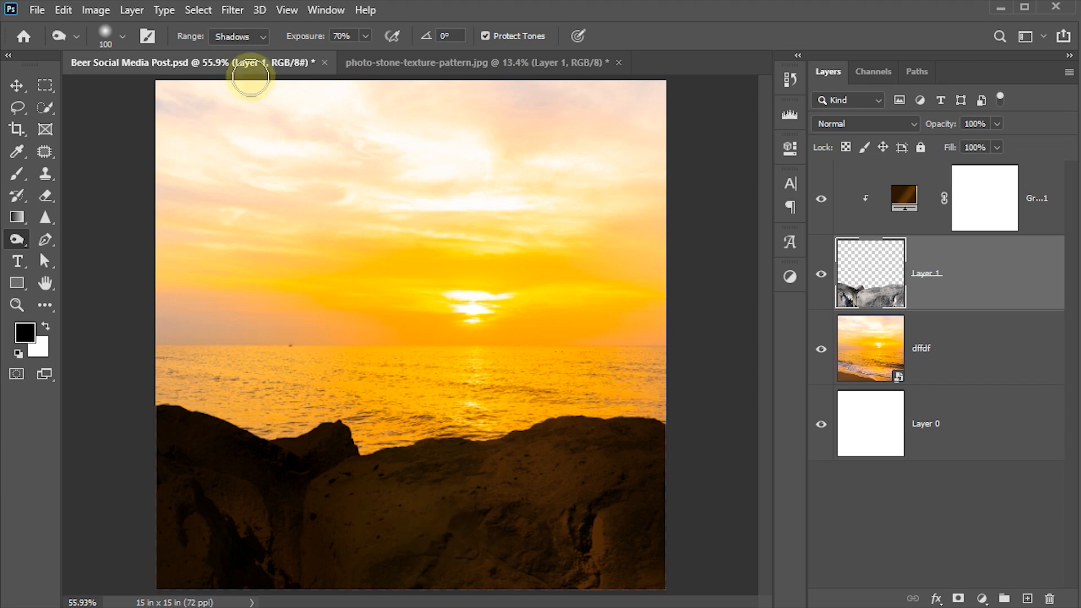
# - Burn the rocks starting with the Highlights range at 70% exposure, working across the large right rock, and return to the Move tool
pyautogui.click(238, 36)
pyautogui.click(229, 77)
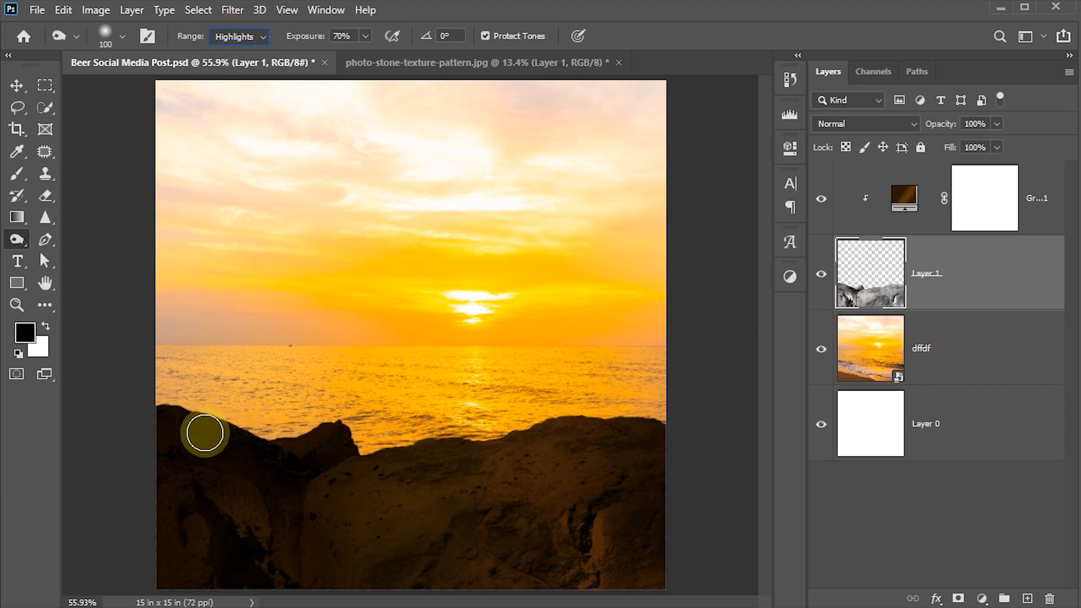
pyautogui.moveTo(280, 470)
pyautogui.mouseDown()
pyautogui.moveTo(287, 460)
pyautogui.moveTo(474, 557)
pyautogui.moveTo(505, 515)
pyautogui.mouseUp()
pyautogui.press('0')
pyautogui.moveTo(427, 485); pyautogui.dragTo(542, 587)
pyautogui.hotkey('shift', 'alt', 's')
pyautogui.moveTo(365, 478); pyautogui.dragTo(445, 575)
pyautogui.press('v')
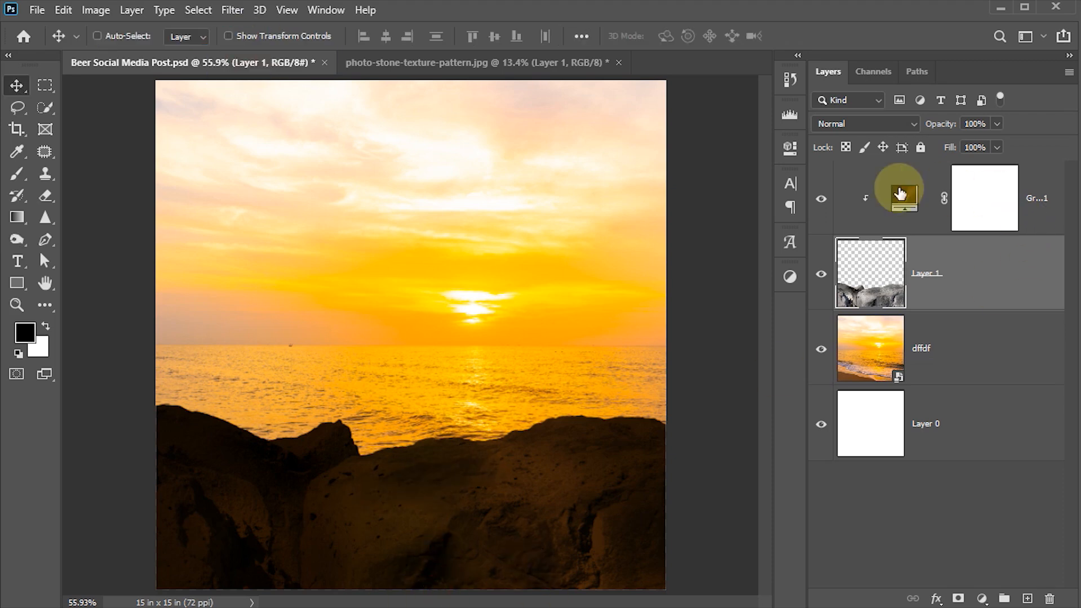
# - Recolour the start and end stops of the clipped gradient fill, using brown 351e05 for the end stop
pyautogui.doubleClick(904, 212)
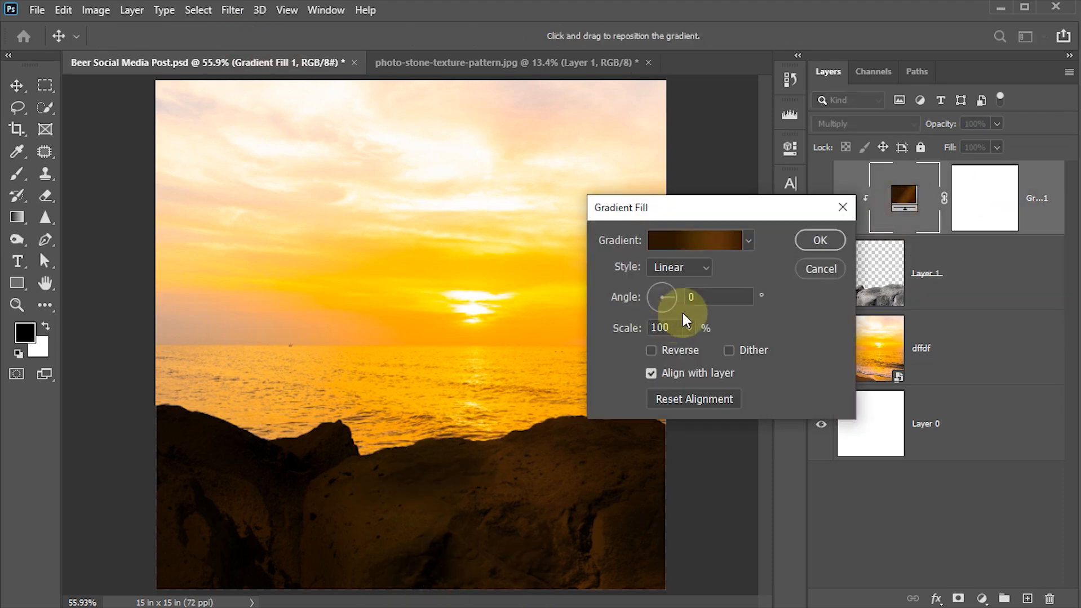
pyautogui.click(684, 241)
pyautogui.doubleClick(701, 334)
pyautogui.moveTo(713, 394)
pyautogui.mouseDown()
pyautogui.moveTo(696, 364)
pyautogui.moveTo(697, 394)
pyautogui.mouseUp()
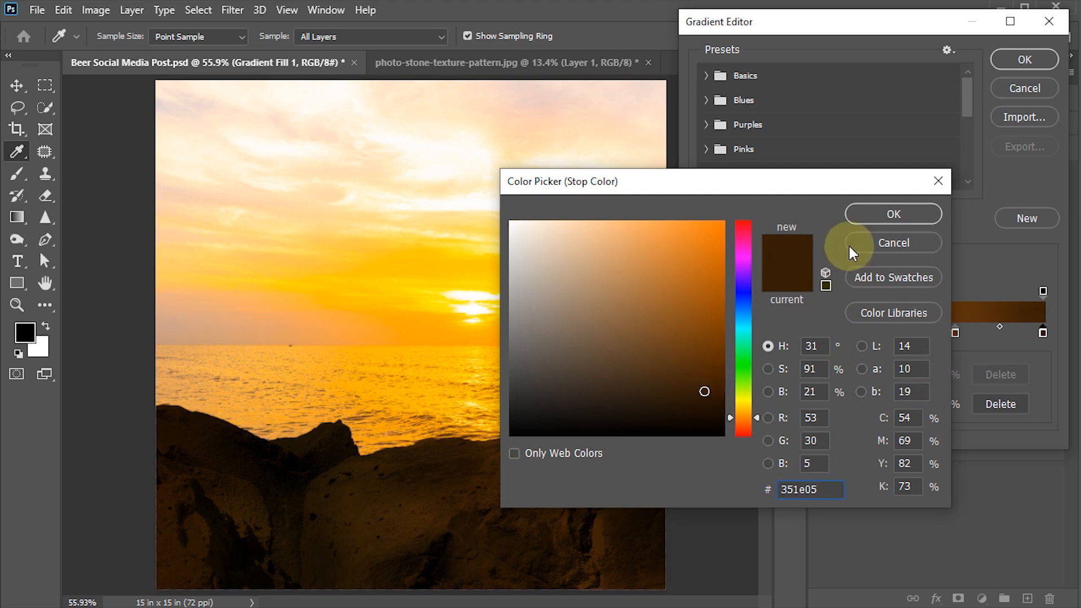
pyautogui.click(1026, 59)
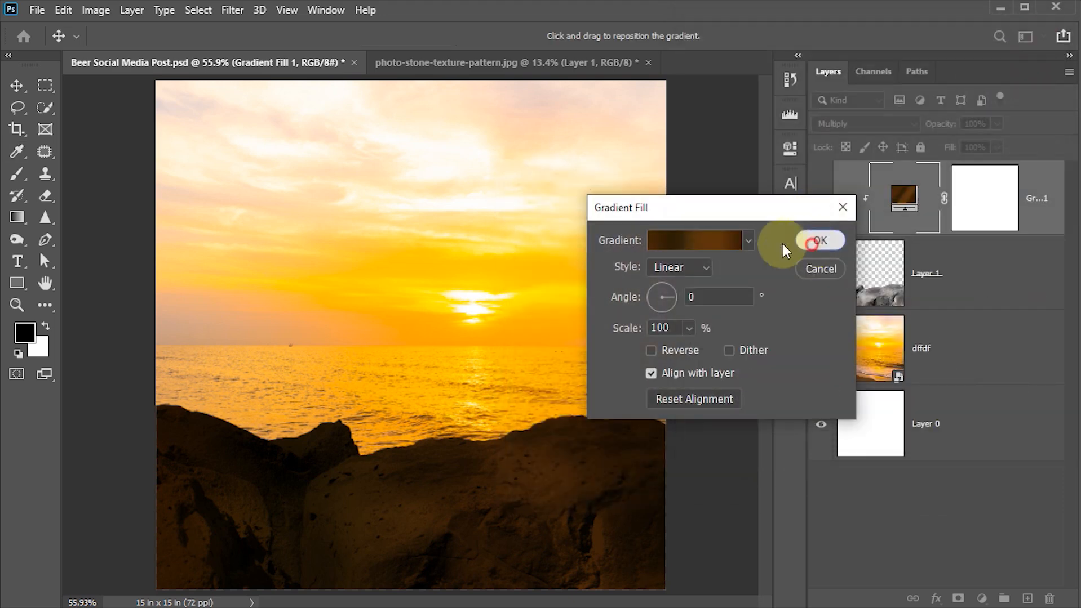
pyautogui.click(811, 242)
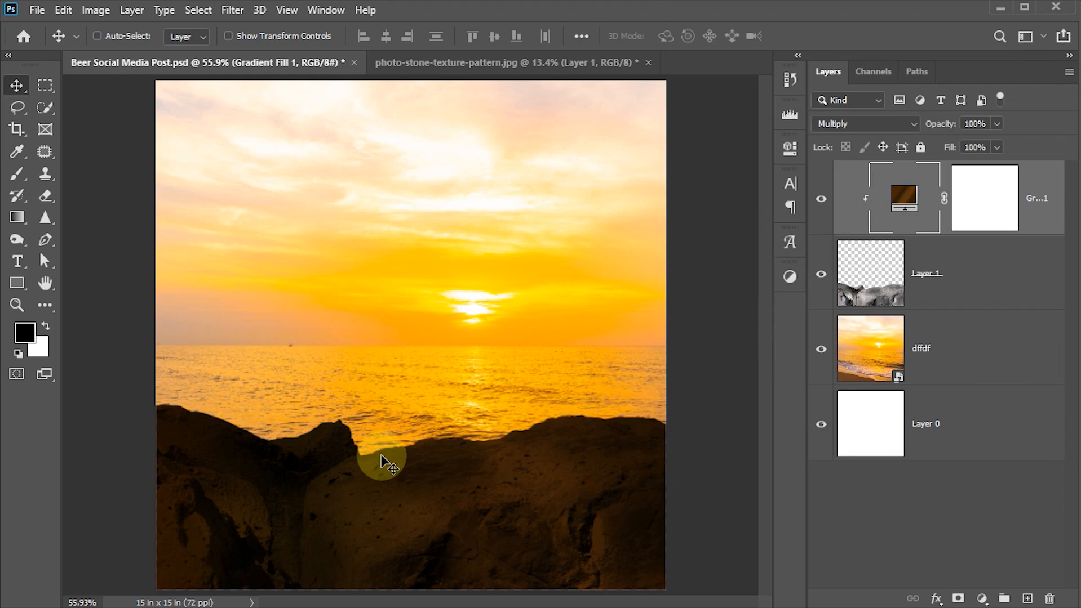
# - Apply a Gaussian Blur with a 4.5 pixel radius to the sunset layer dffdf
pyautogui.click(866, 355)
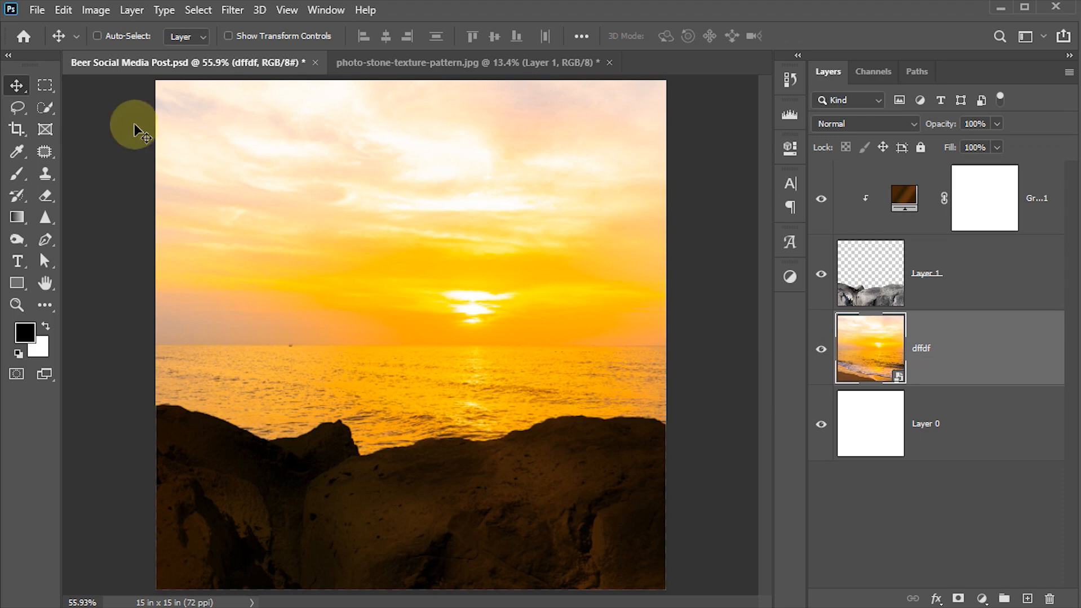
pyautogui.click(231, 11)
pyautogui.moveTo(265, 201)
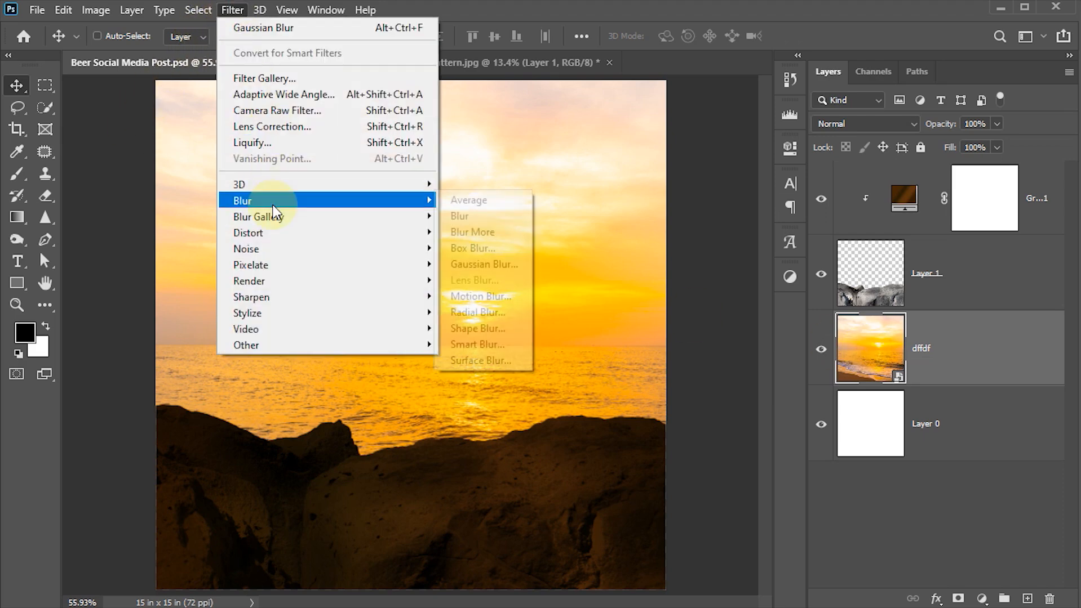
pyautogui.click(470, 265)
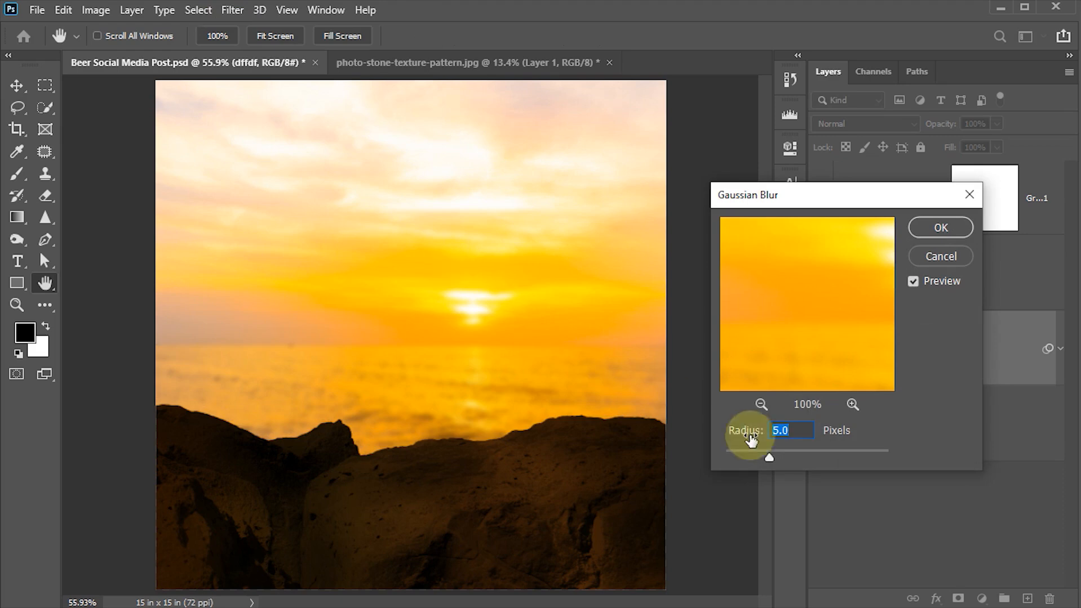
pyautogui.write('4.5')
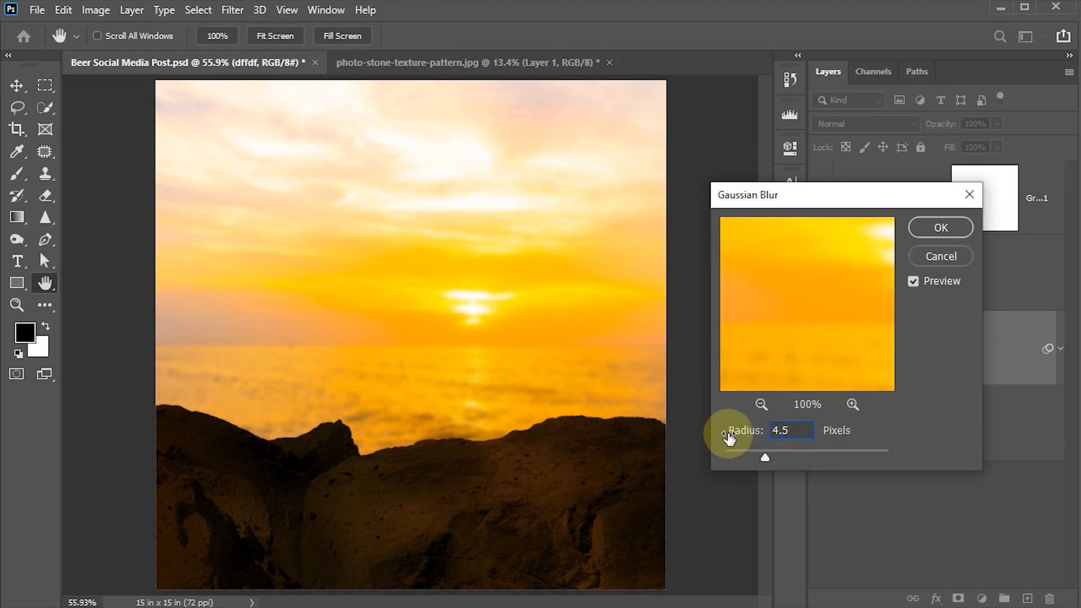
pyautogui.click(941, 228)
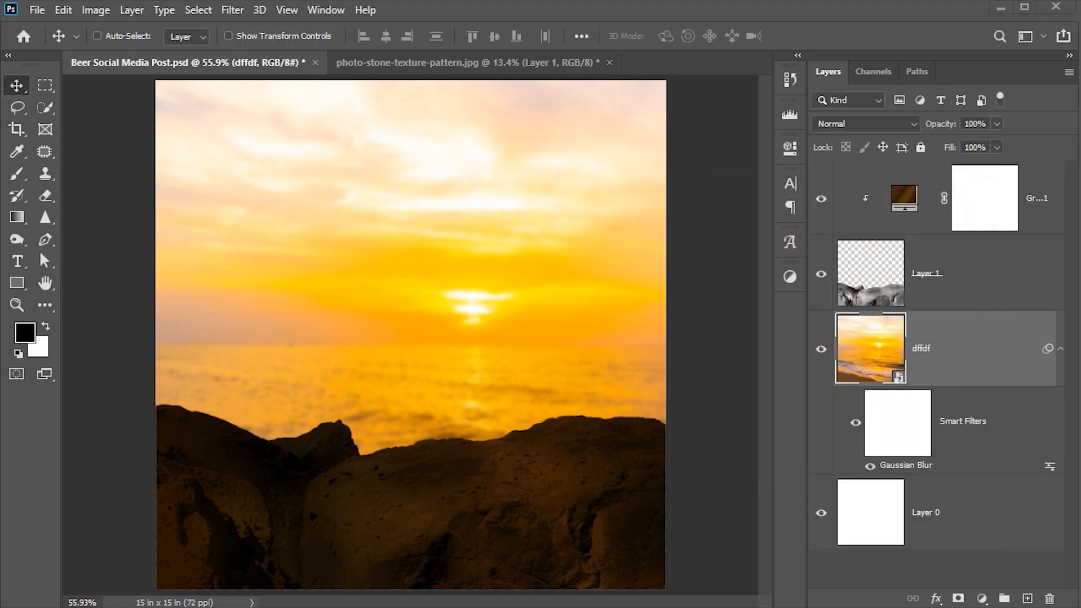
# - Place beer1.png from the Beer post design folder into the document and enlarge the bottle around its centre
pyautogui.click(275, 583)
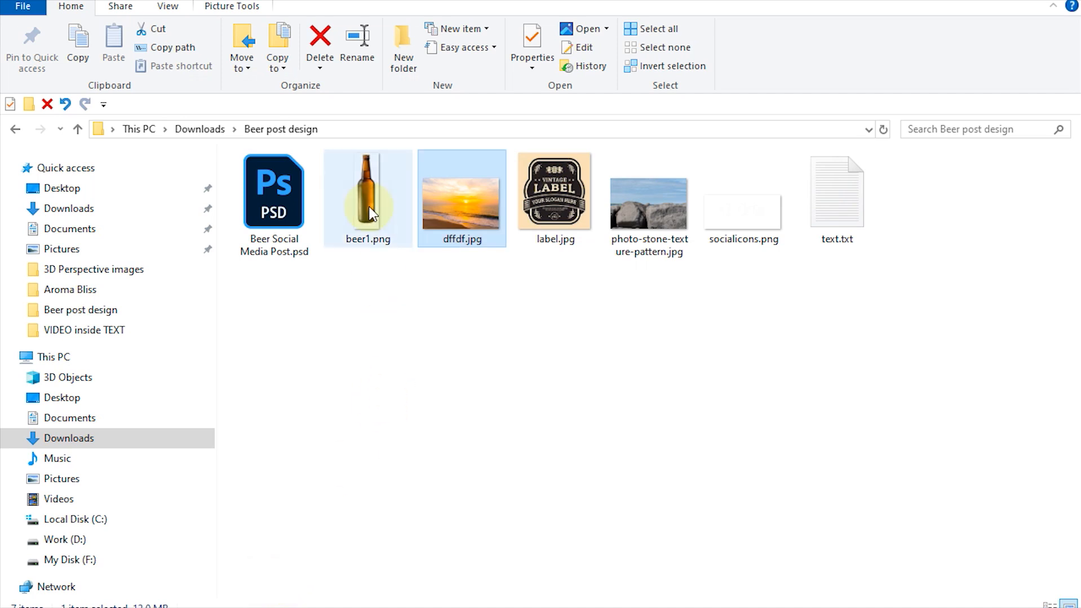
pyautogui.click(364, 234)
pyautogui.moveTo(371, 196); pyautogui.dragTo(351, 386)
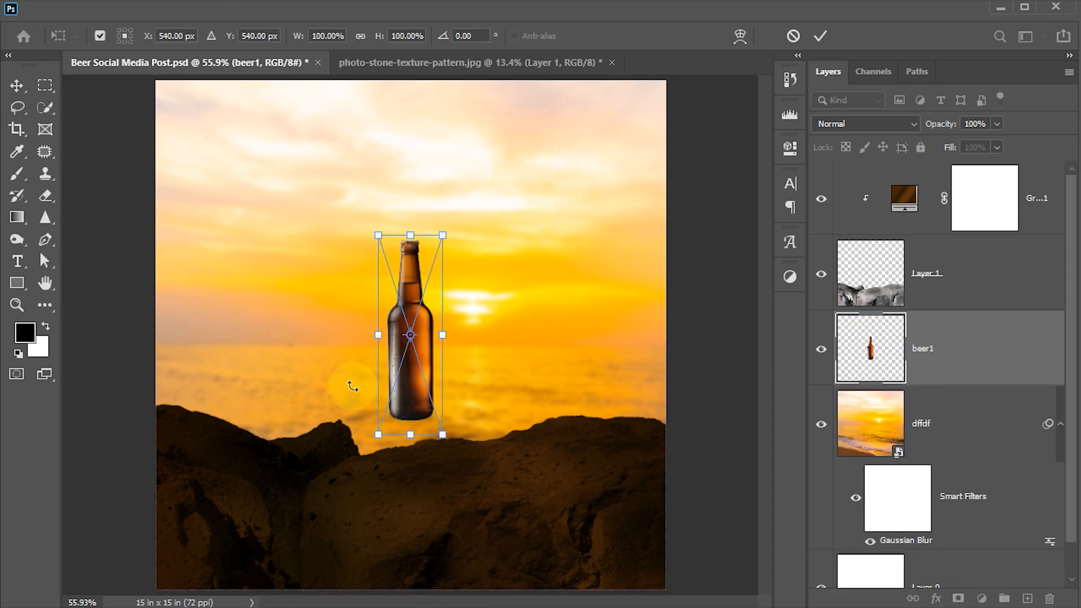
pyautogui.moveTo(445, 229); pyautogui.dragTo(469, 158)
pyautogui.doubleClick(443, 346)
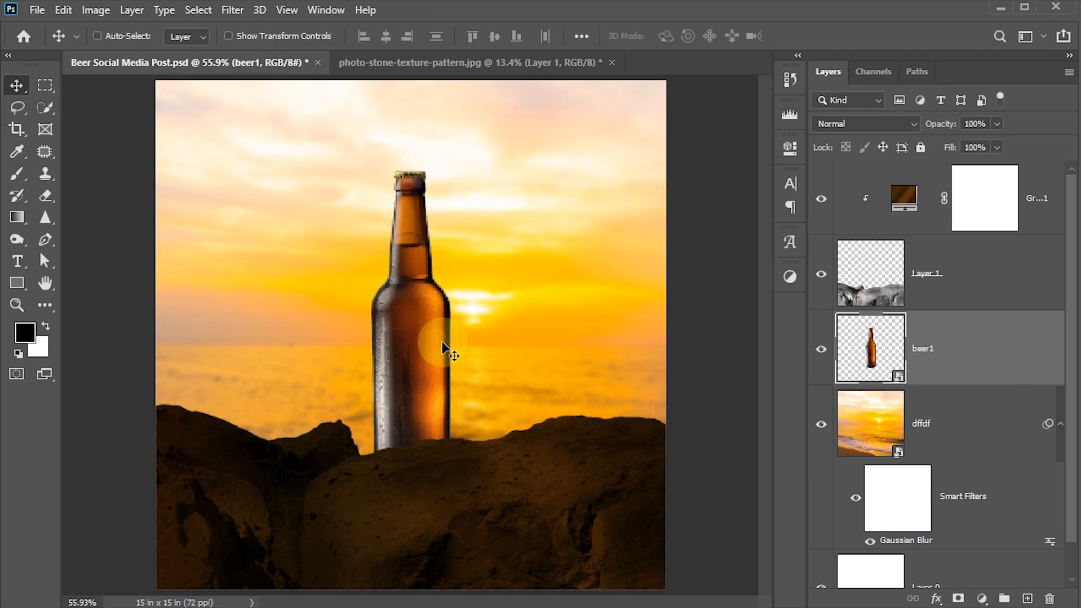
# - Bring the beer1 layer to the top of the layer stack and move the bottle over the left rocks
pyautogui.moveTo(828, 344); pyautogui.dragTo(885, 169)
pyautogui.moveTo(386, 378); pyautogui.dragTo(251, 374)
pyautogui.press('ctrl')
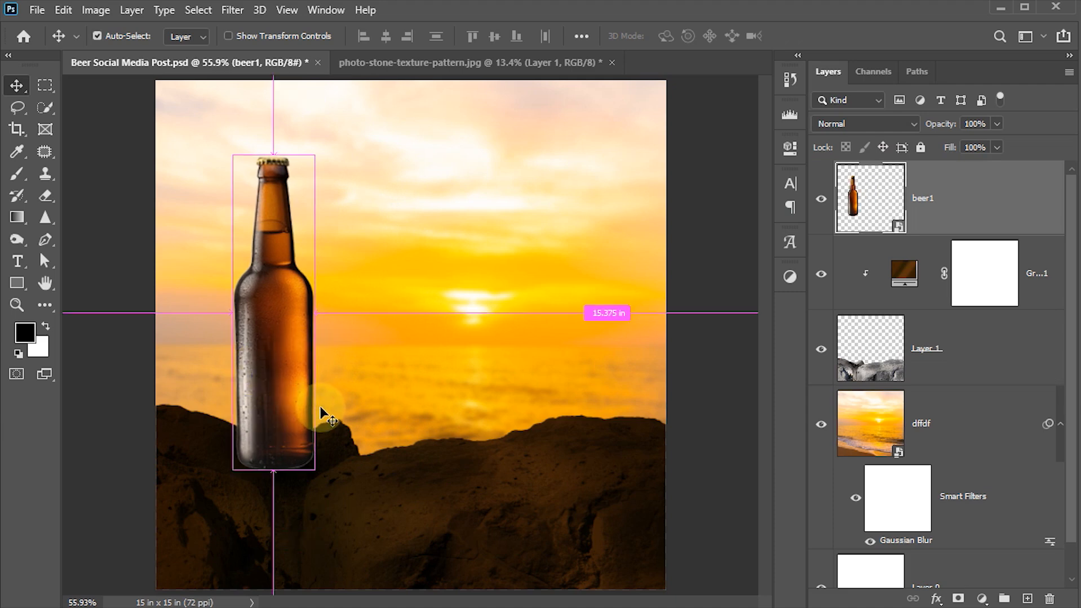
# - Scale the beer1 bottle to about 176%, nudge it slightly upward, and set its layer opacity to 50%
pyautogui.hotkey('ctrl', 't')
pyautogui.moveTo(332, 149); pyautogui.dragTo(333, 142)
pyautogui.moveTo(300, 358); pyautogui.dragTo(299, 350)
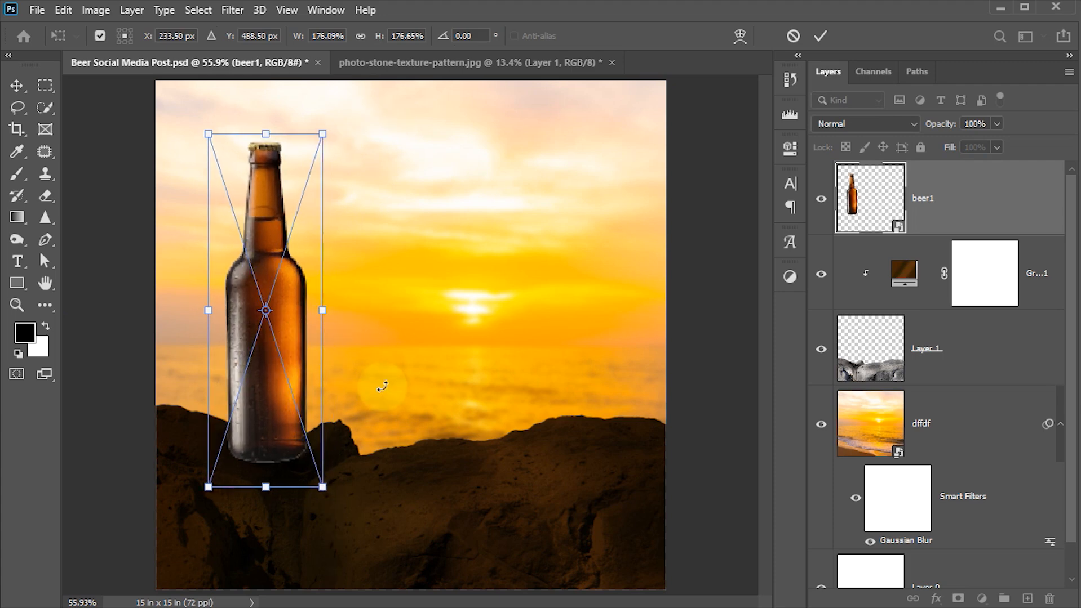
pyautogui.click(820, 35)
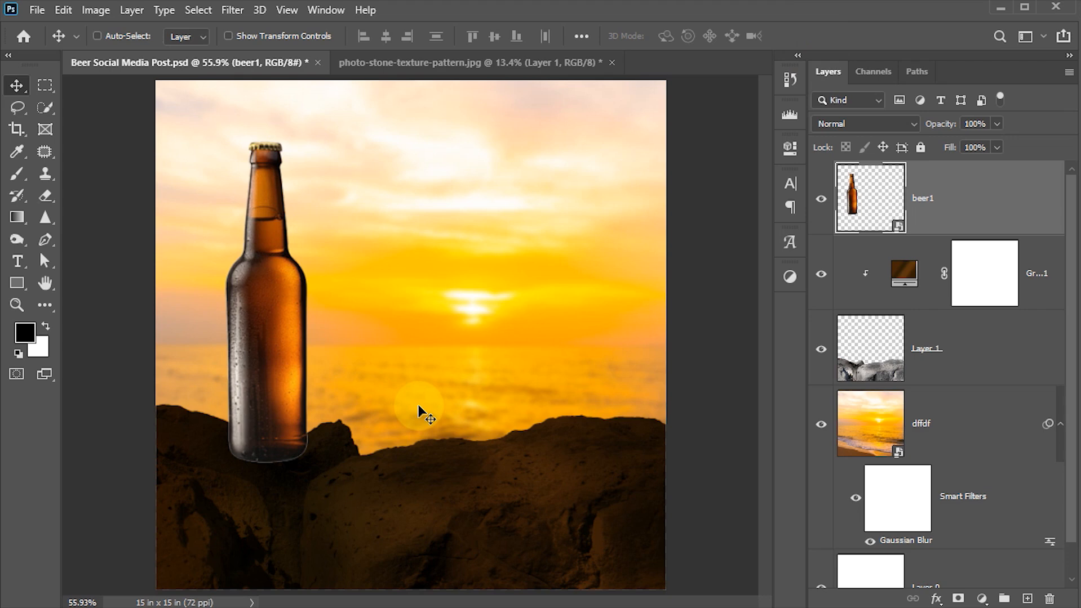
pyautogui.press('5')
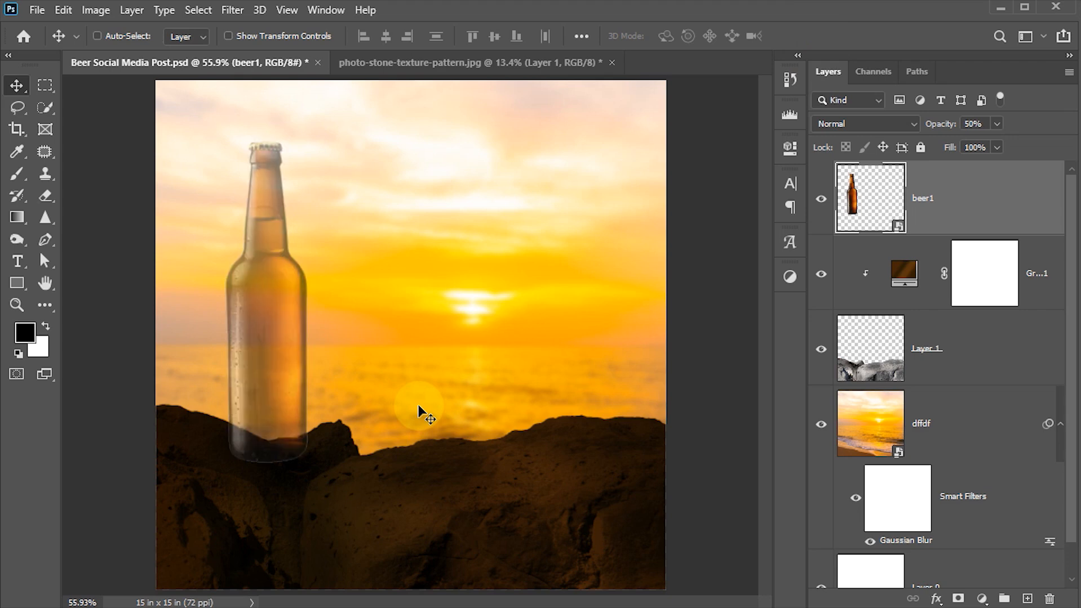
# - Quick-select the left rock area overlapping the bottle on Layer 1 and hide that area from beer1 with an inverted layer mask
pyautogui.click(879, 369)
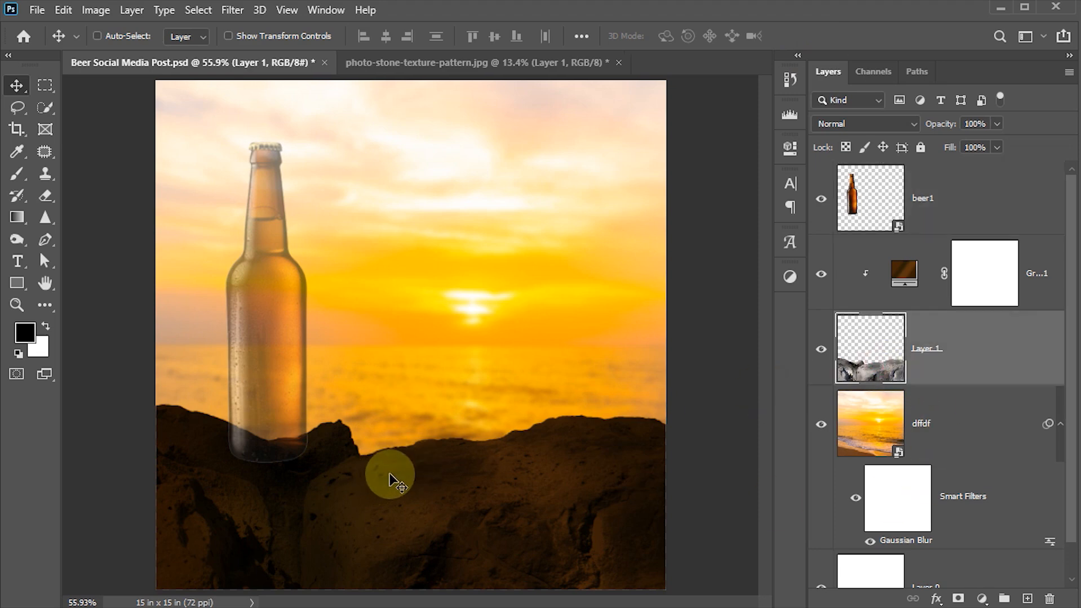
pyautogui.press('w')
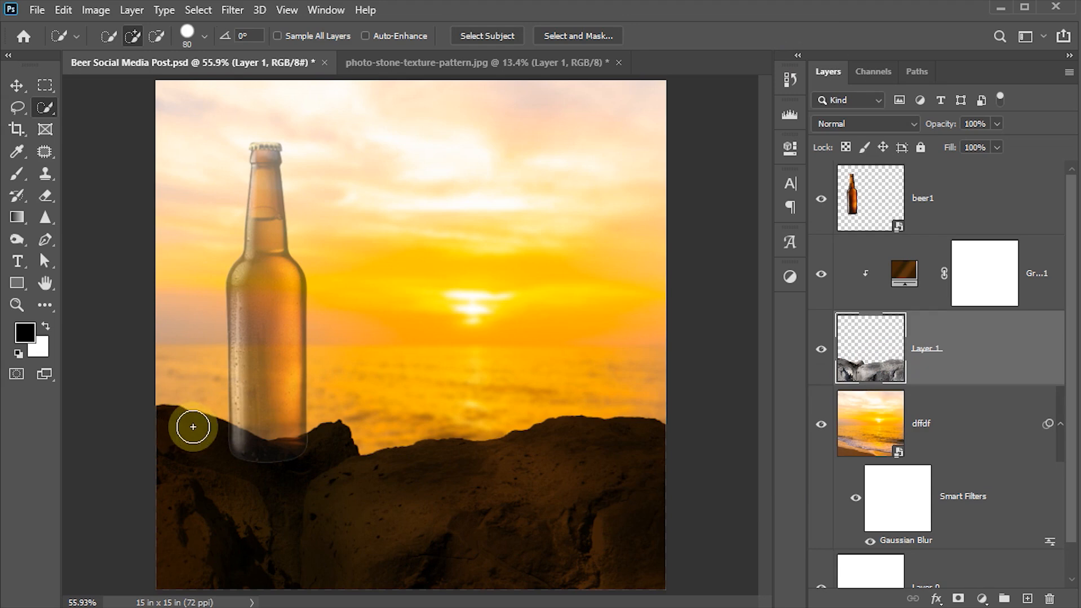
pyautogui.moveTo(195, 426)
pyautogui.mouseDown()
pyautogui.moveTo(216, 439)
pyautogui.moveTo(301, 446)
pyautogui.moveTo(228, 493)
pyautogui.moveTo(259, 437)
pyautogui.moveTo(284, 454)
pyautogui.moveTo(239, 507)
pyautogui.moveTo(259, 471)
pyautogui.mouseUp()
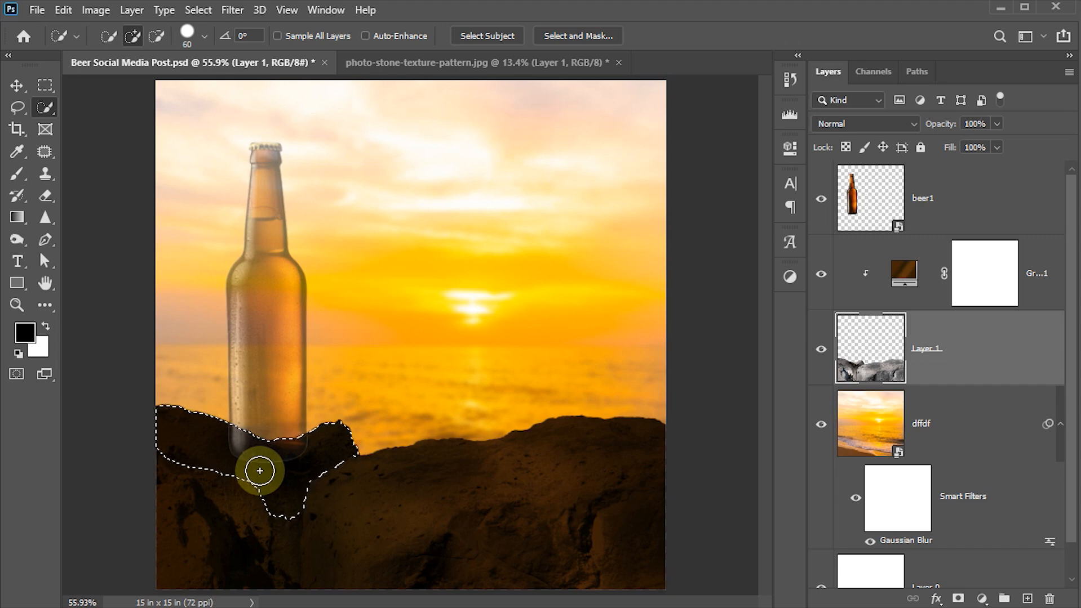
pyautogui.click(870, 194)
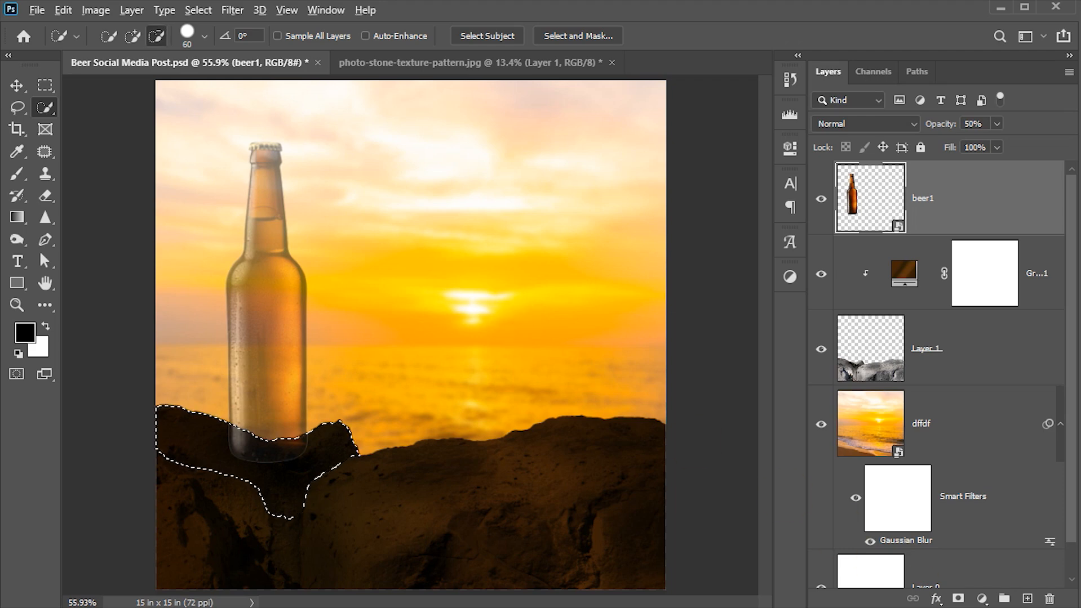
pyautogui.keyDown('alt'); pyautogui.click(958, 599); pyautogui.keyUp('alt')
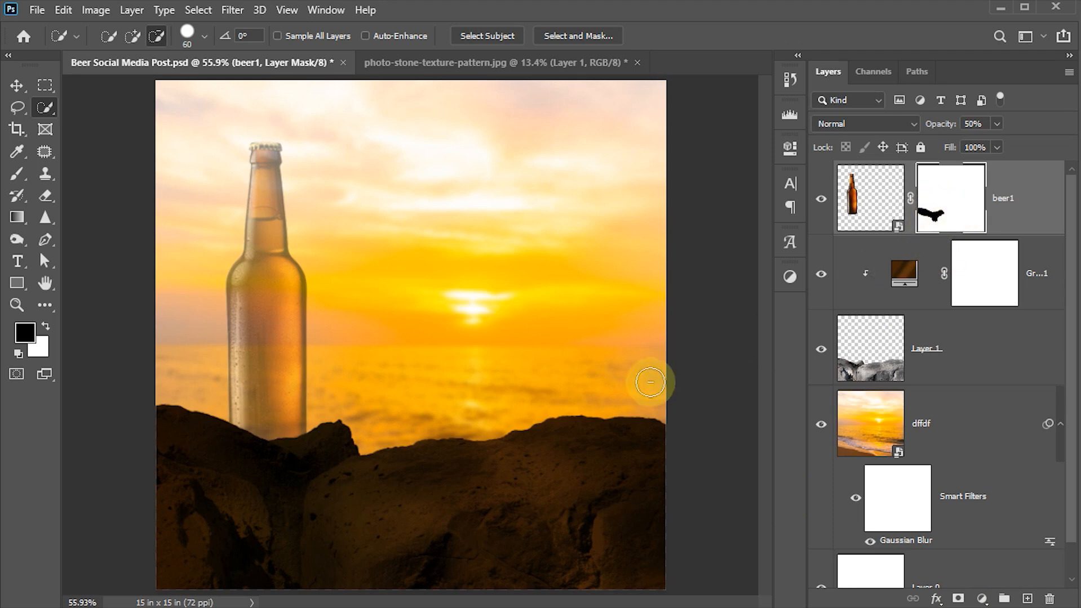
# - Set the beer1 layer opacity to 100% and save the document
pyautogui.click(859, 209)
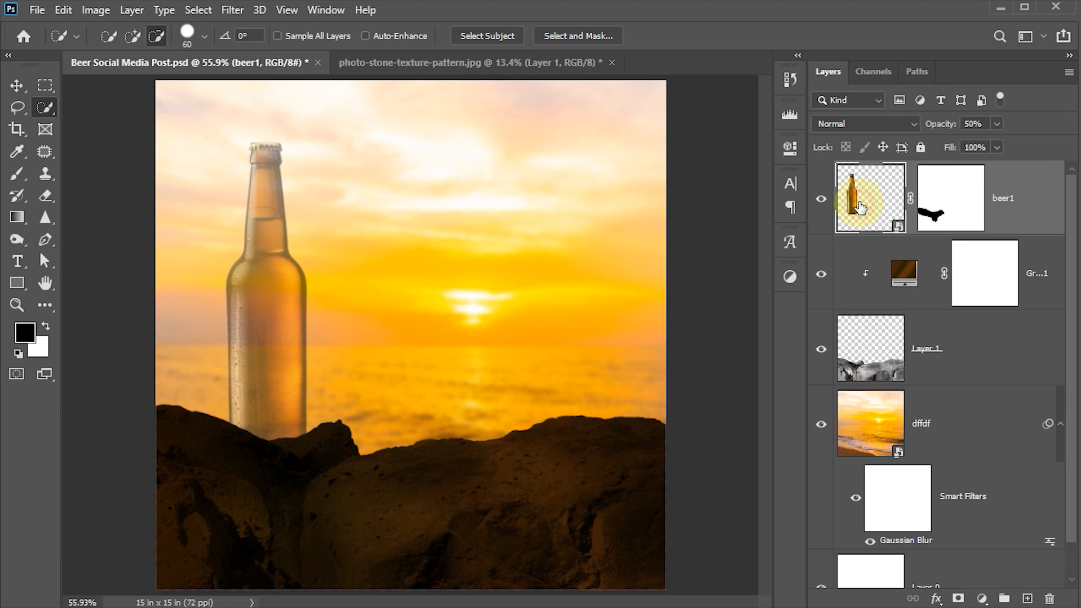
pyautogui.click(979, 124)
pyautogui.write('100')
pyautogui.press('Return')
pyautogui.hotkey('ctrl', 's')
pyautogui.click(16, 85)
pyautogui.click(366, 434)
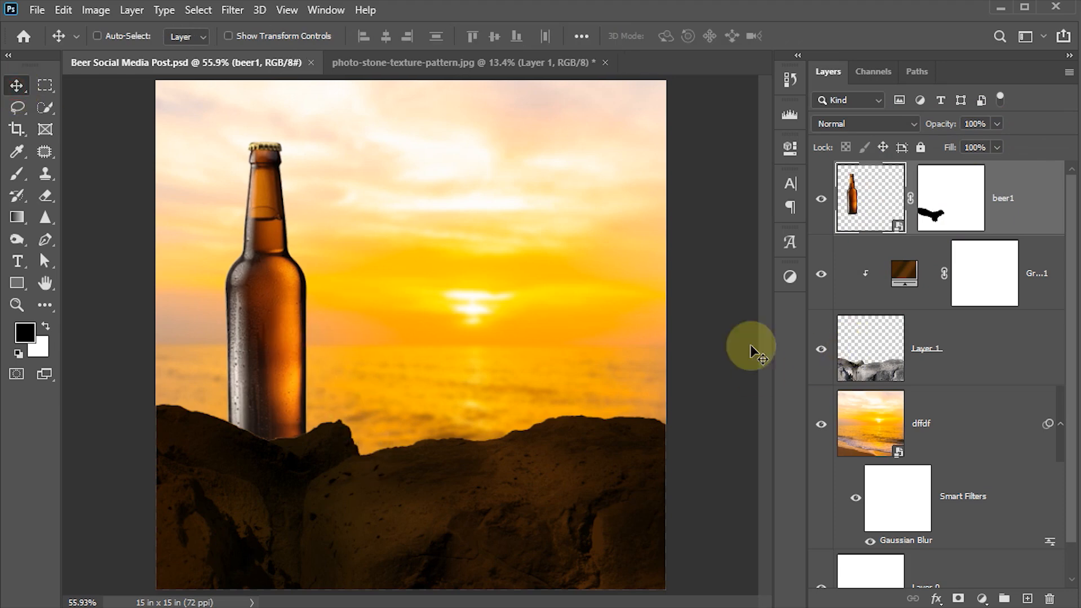
# - Shift the beer1, gradient and Layer 1 rock layers together slightly down and to the left
pyautogui.keyDown('shift'); pyautogui.click(869, 346); pyautogui.keyUp('shift')
pyautogui.hotkey('shift', 'Down')
pyautogui.hotkey('shift', 'Down')
pyautogui.hotkey('shift', 'Down')
pyautogui.hotkey('shift', 'Down')
pyautogui.hotkey('shift', 'Down')
pyautogui.hotkey('shift', 'Down')
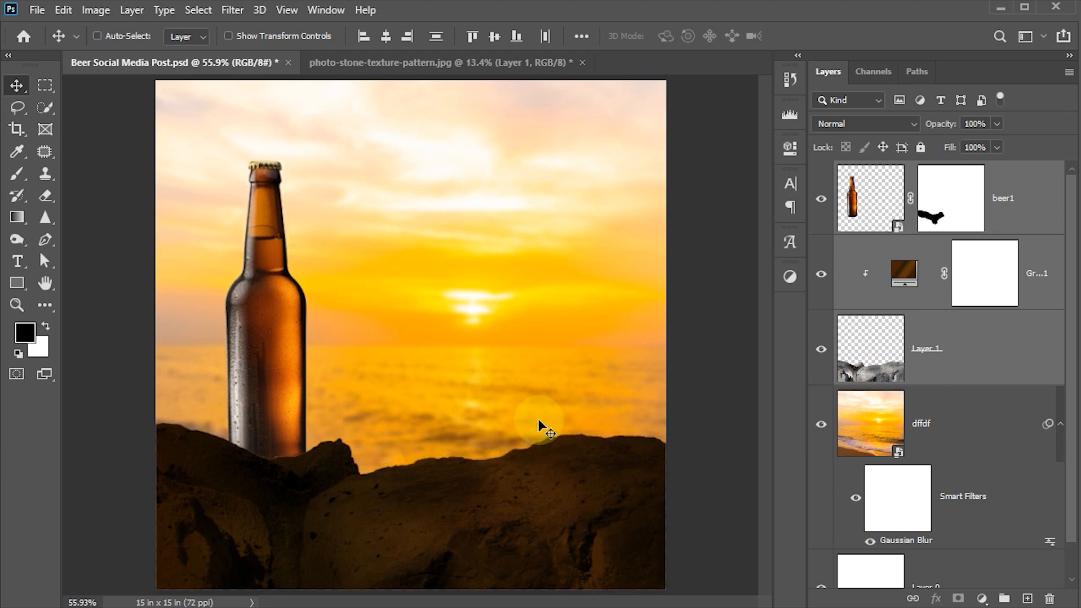
pyautogui.hotkey('shift', 'Left')
pyautogui.hotkey('shift', 'Left')
pyautogui.hotkey('shift', 'Left')
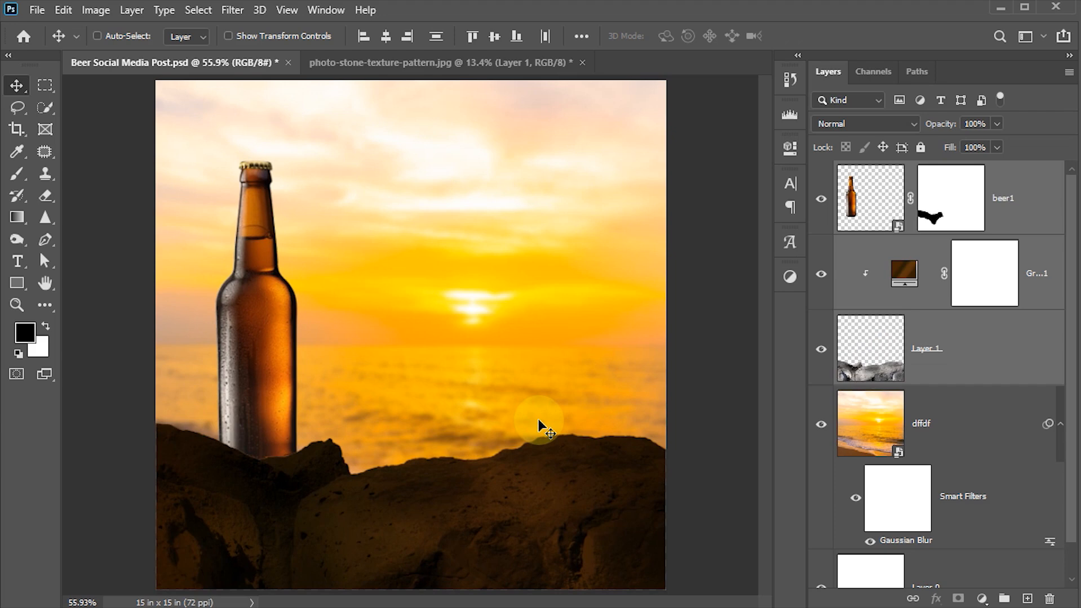
pyautogui.hotkey('shift', 'Left')
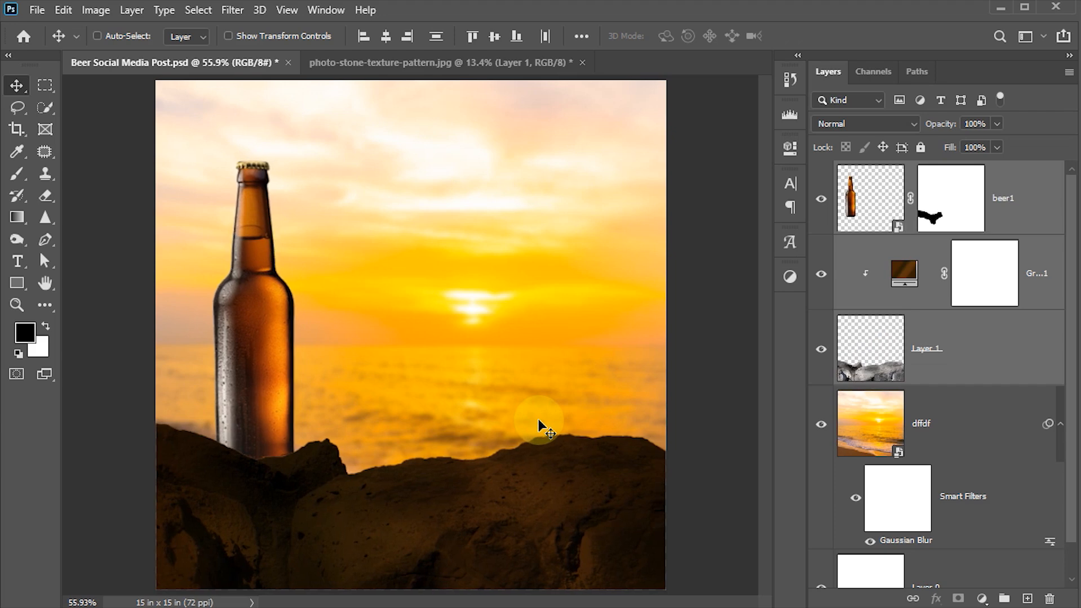
# - Place the vintage label image above beer1, scale it to about 28%, and fit it across the bottle's body
pyautogui.click(880, 196)
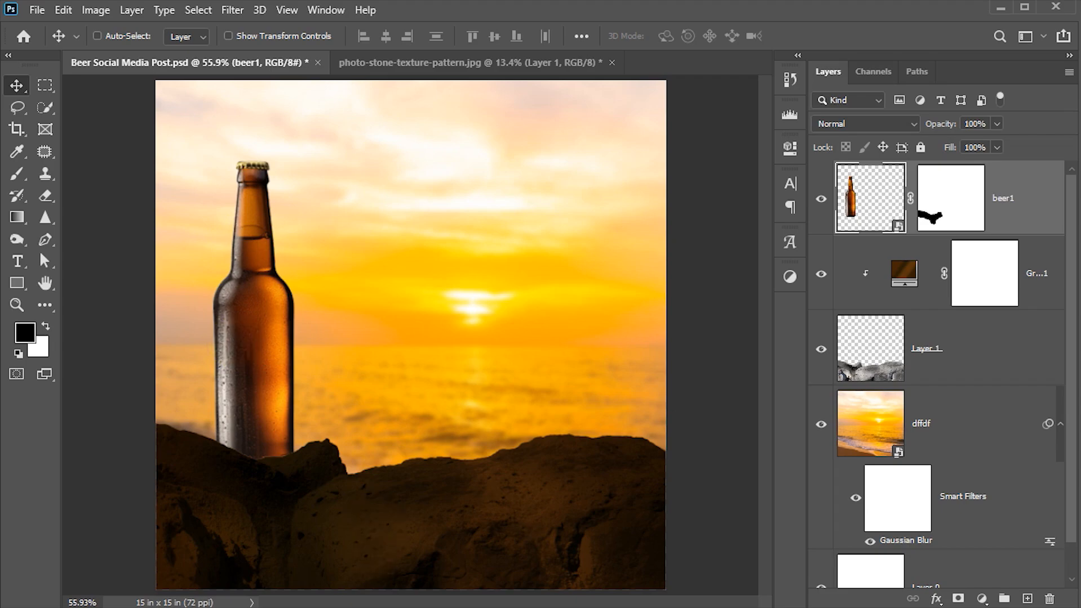
pyautogui.click(302, 567)
pyautogui.moveTo(570, 215); pyautogui.dragTo(353, 338)
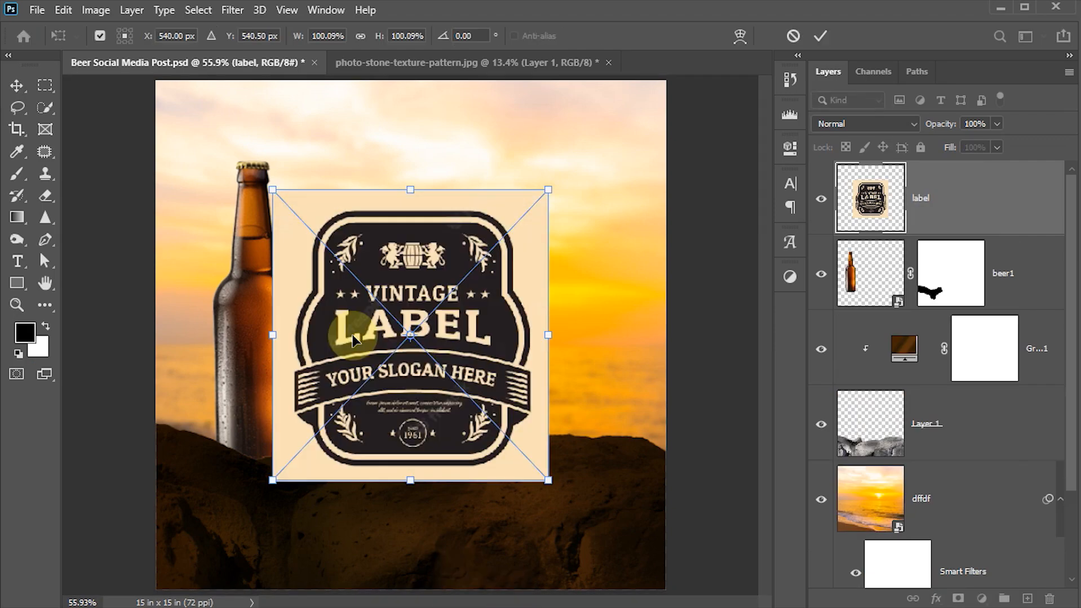
pyautogui.moveTo(548, 190); pyautogui.dragTo(436, 374)
pyautogui.scroll(3, 314, 352)
pyautogui.scroll(2, 316, 355)
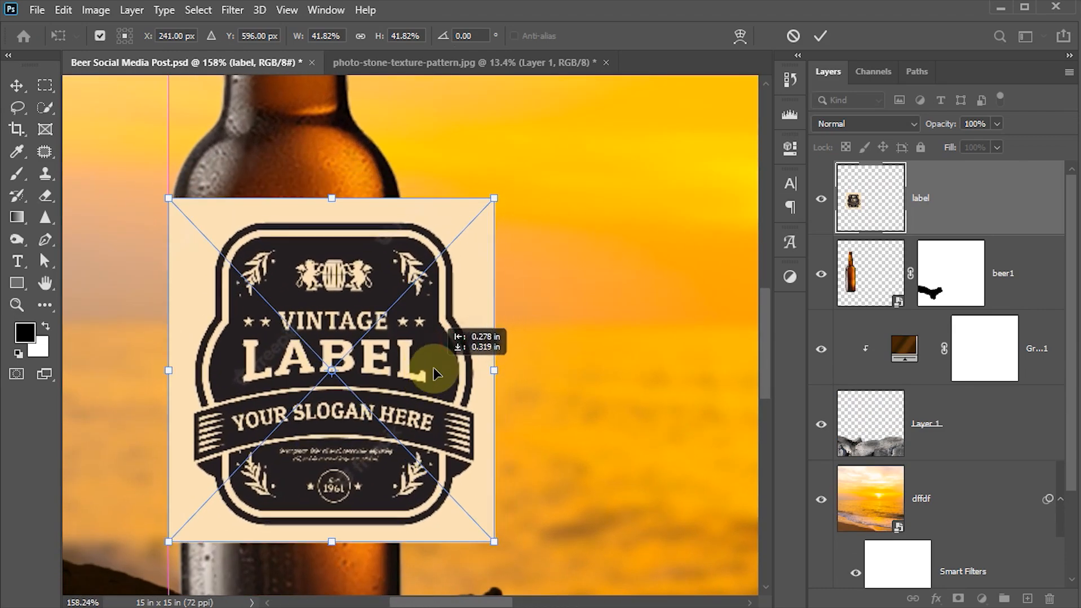
pyautogui.moveTo(495, 198); pyautogui.dragTo(395, 332)
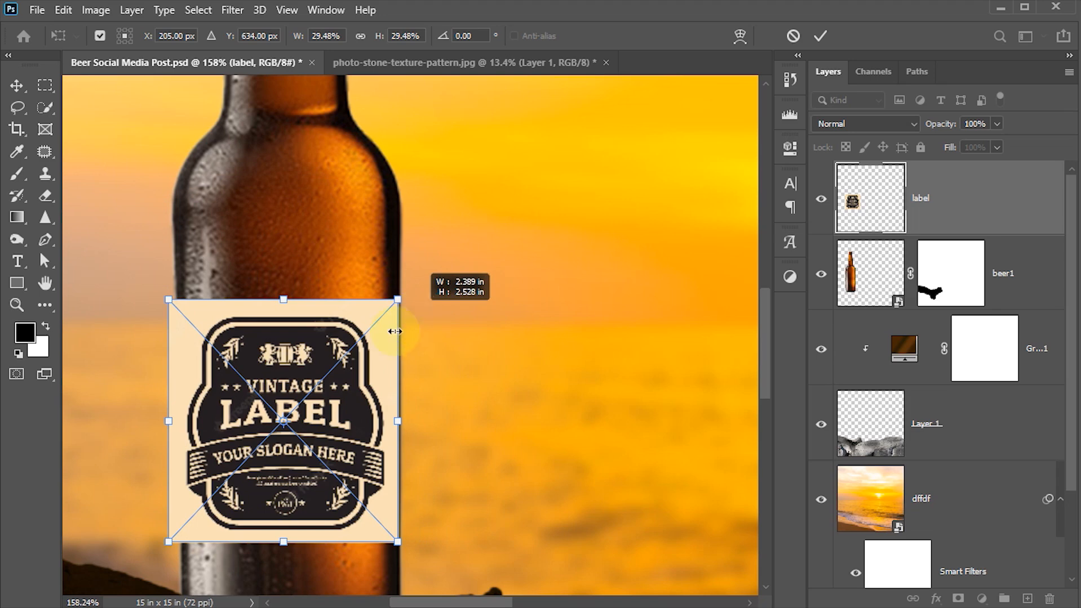
pyautogui.moveTo(169, 542); pyautogui.dragTo(178, 526)
pyautogui.moveTo(336, 446); pyautogui.dragTo(339, 403)
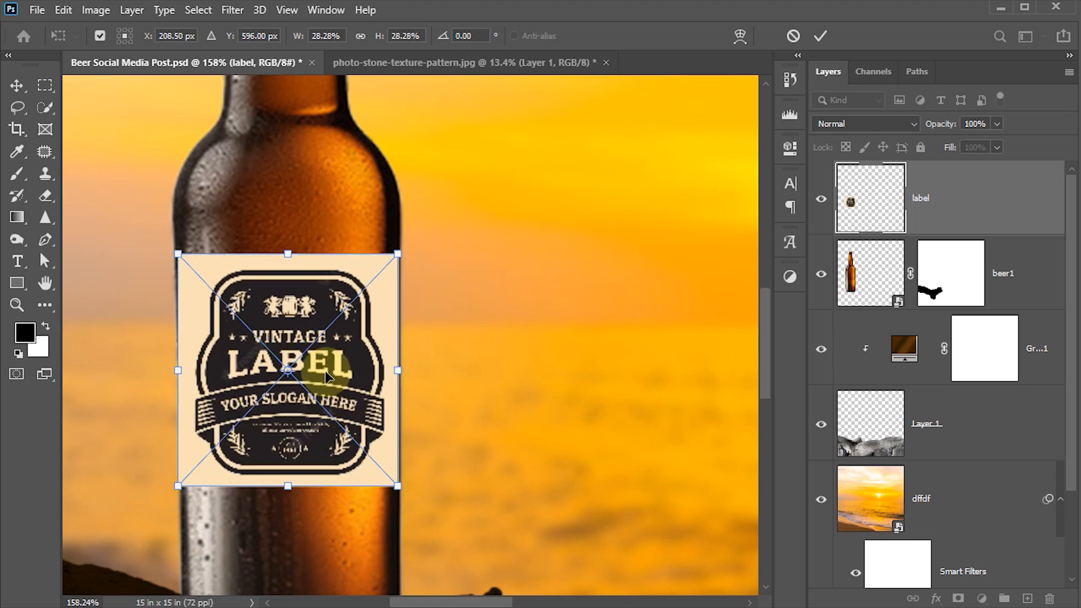
# - Warp the label so its top edge arches upward and its upper corners meet the bottle's sides
pyautogui.rightClick(325, 363)
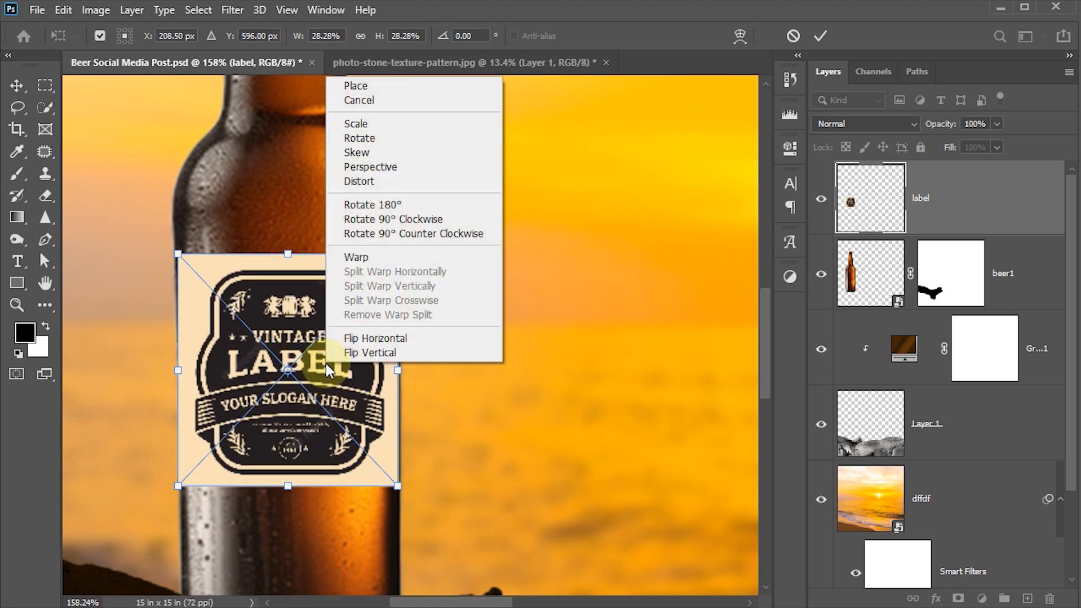
pyautogui.click(373, 257)
pyautogui.scroll(4, 148, 275)
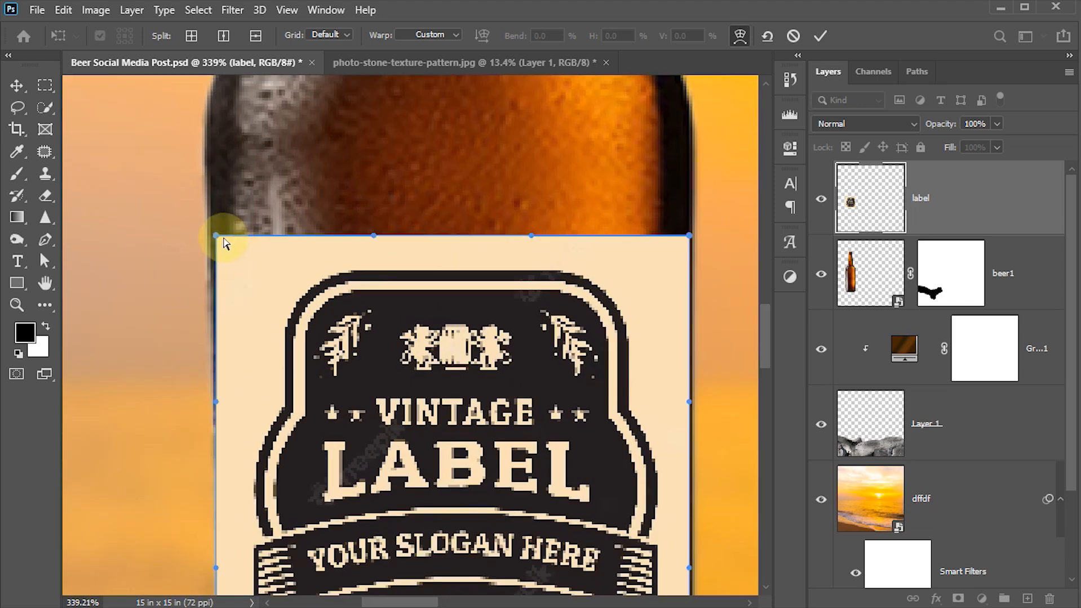
pyautogui.moveTo(216, 237); pyautogui.dragTo(212, 236)
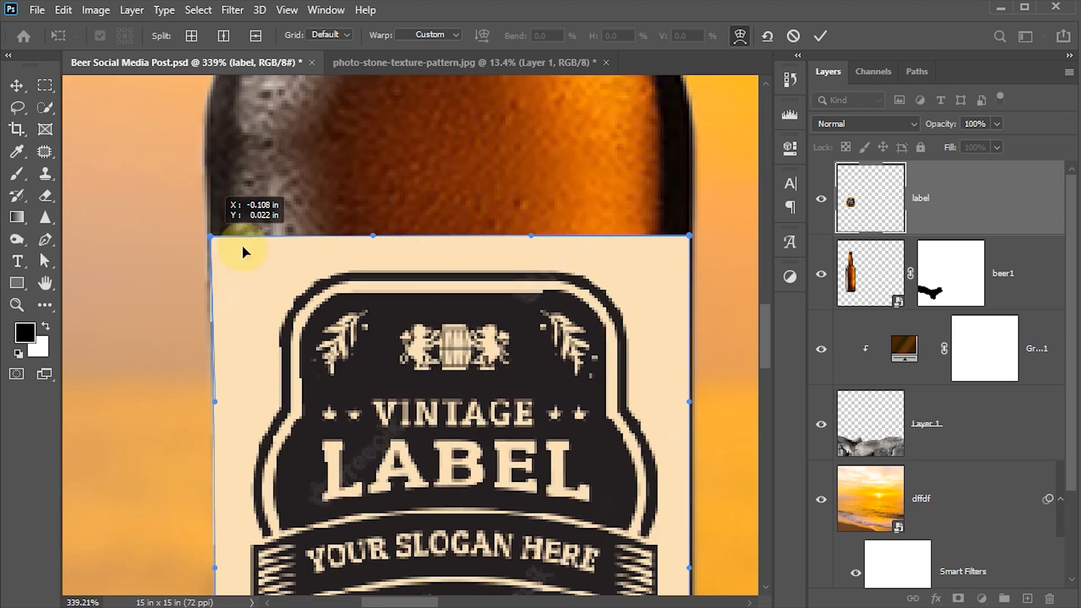
pyautogui.moveTo(457, 237); pyautogui.dragTo(457, 205)
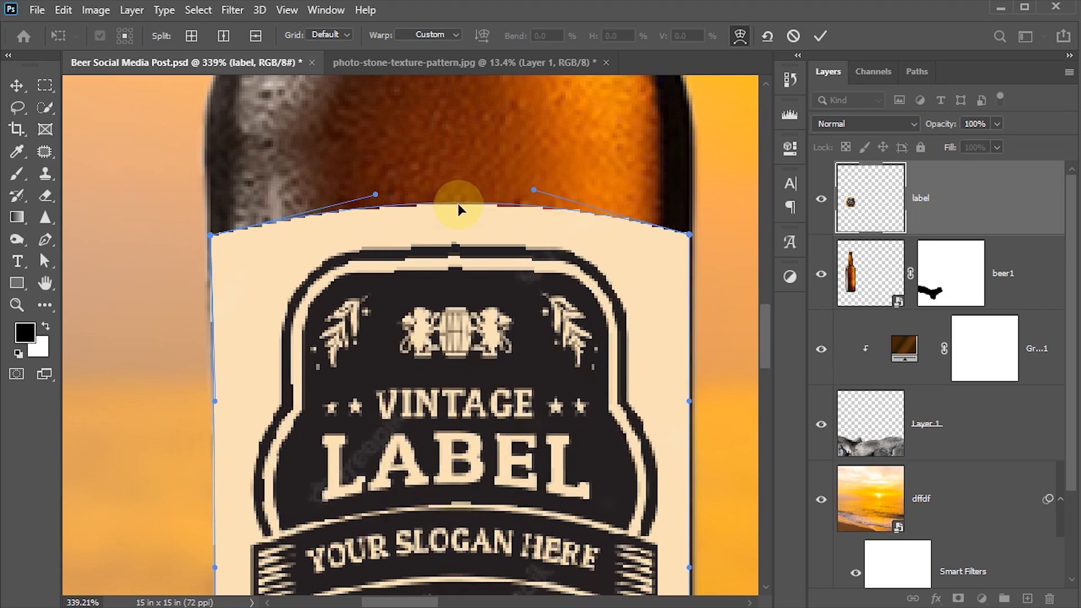
pyautogui.moveTo(692, 239); pyautogui.dragTo(700, 233)
pyautogui.scroll(-2, 586, 441)
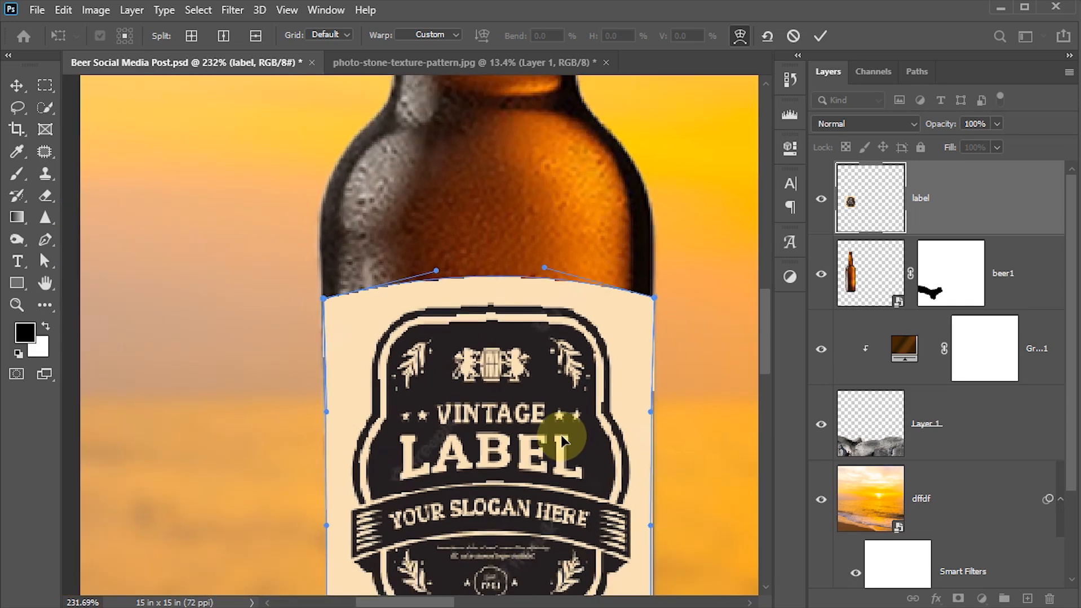
pyautogui.scroll(-2, 563, 441)
pyautogui.scroll(-1, 585, 511)
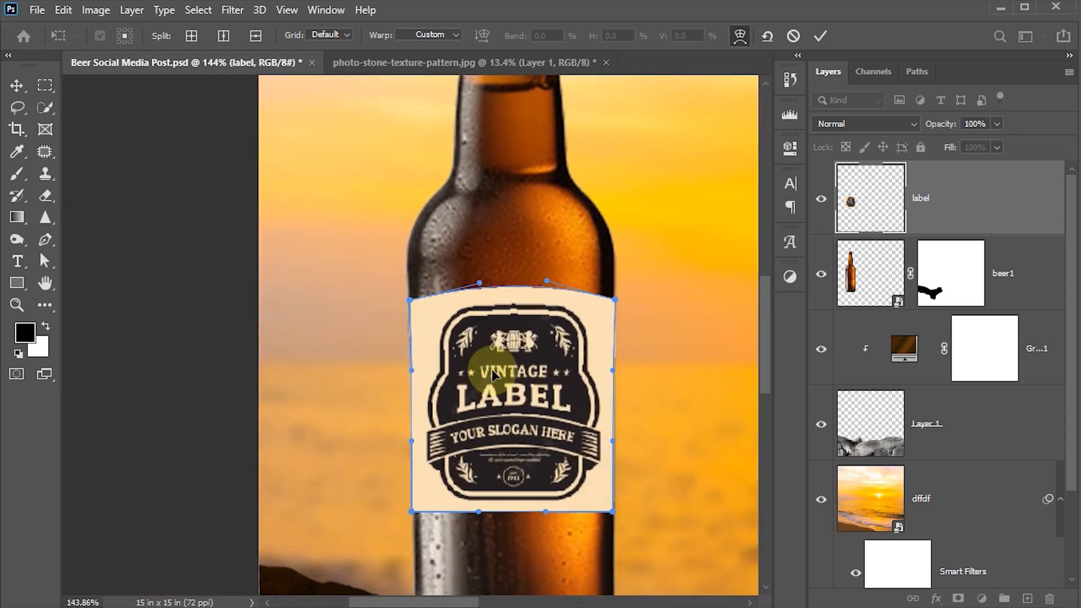
pyautogui.click(821, 35)
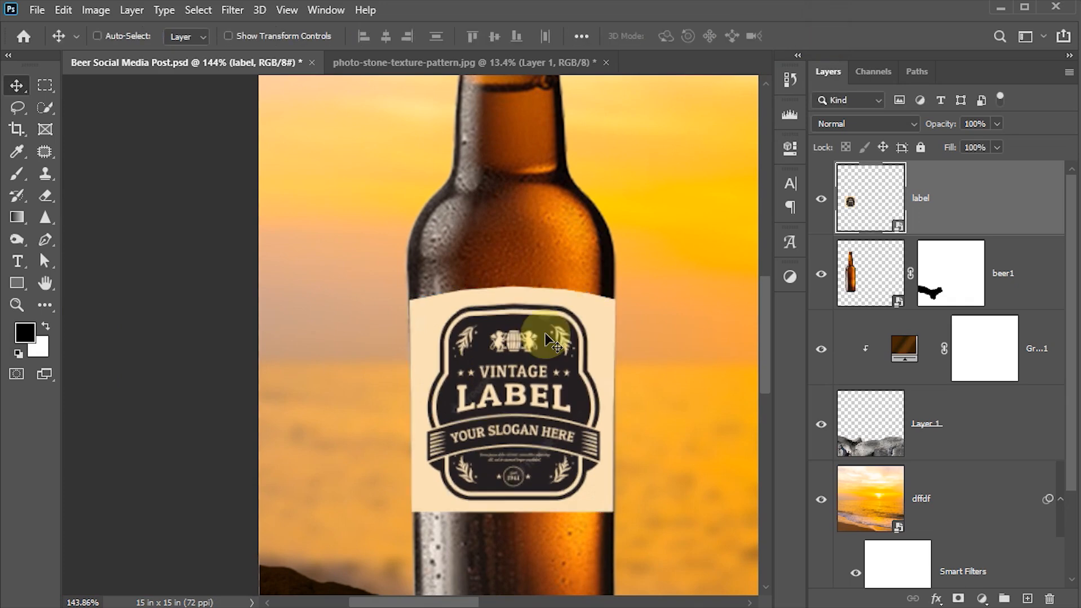
pyautogui.hotkey('ctrl', '0')
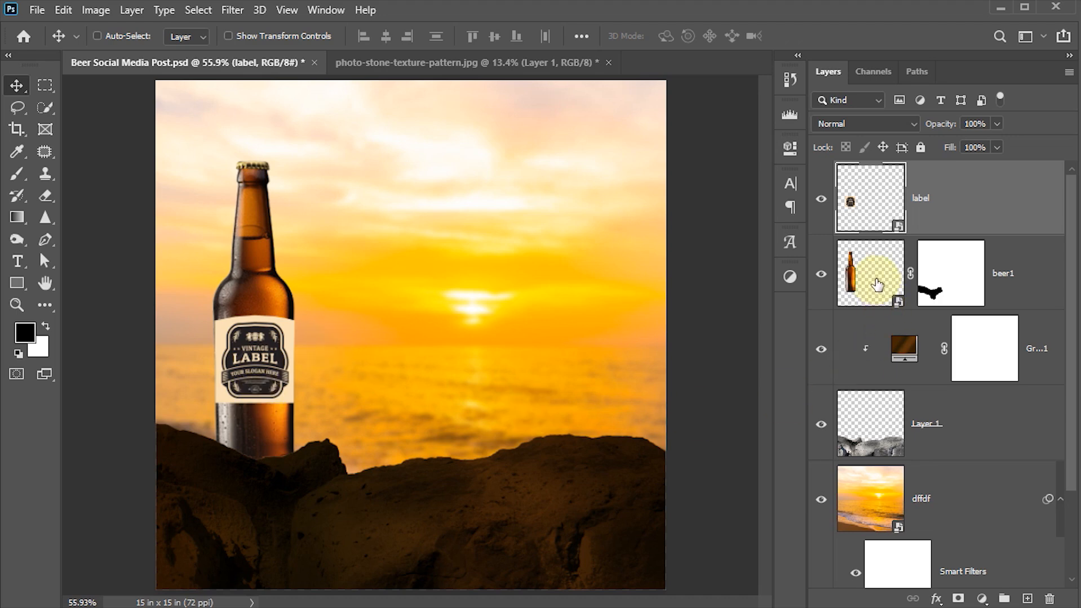
# - Duplicate the beer1 layer and desaturate the copy with Hue/Saturation at Saturation -100
pyautogui.click(854, 275)
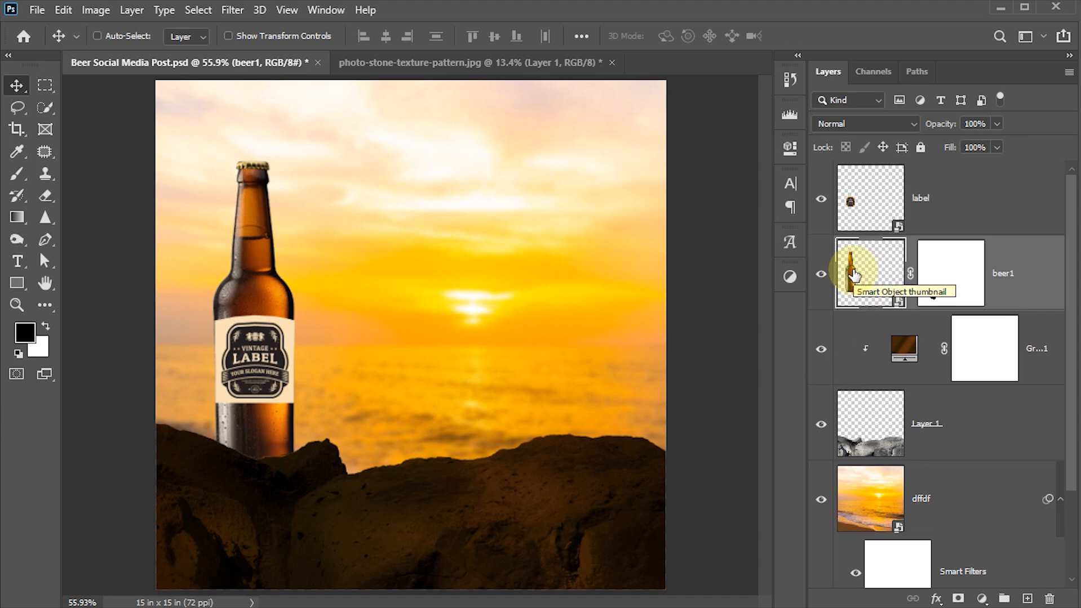
pyautogui.press('ctrl')
pyautogui.hotkey('ctrl', 'j')
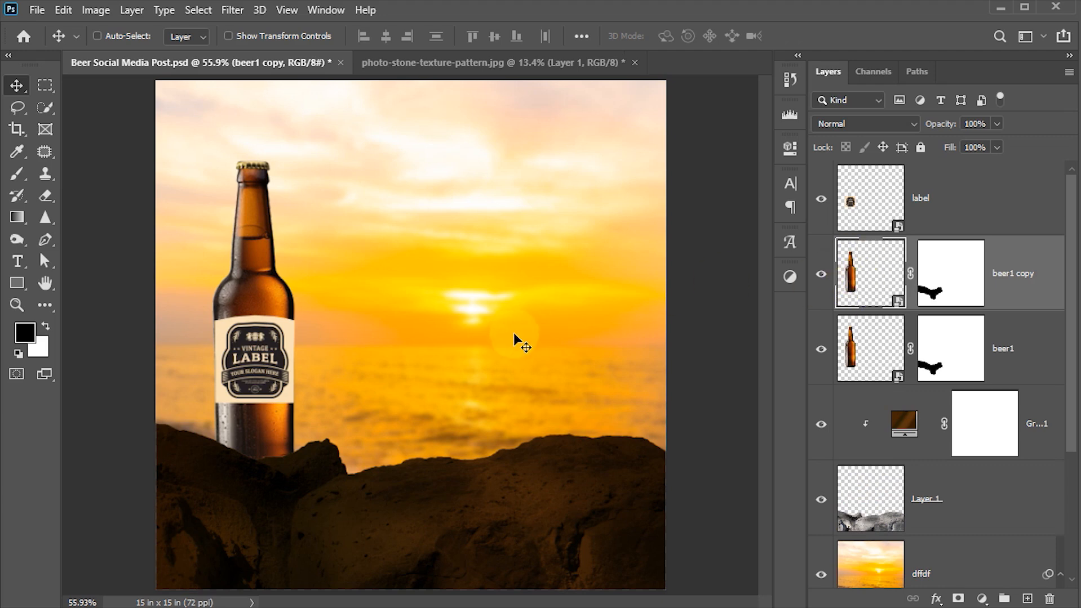
pyautogui.hotkey('ctrl', 'u')
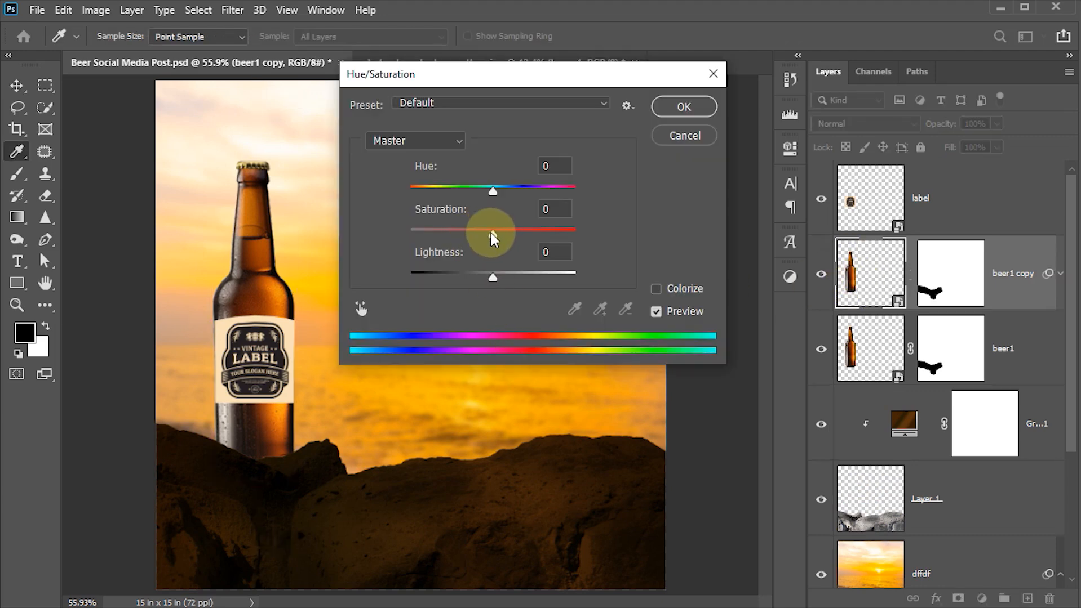
pyautogui.moveTo(492, 236); pyautogui.dragTo(403, 234)
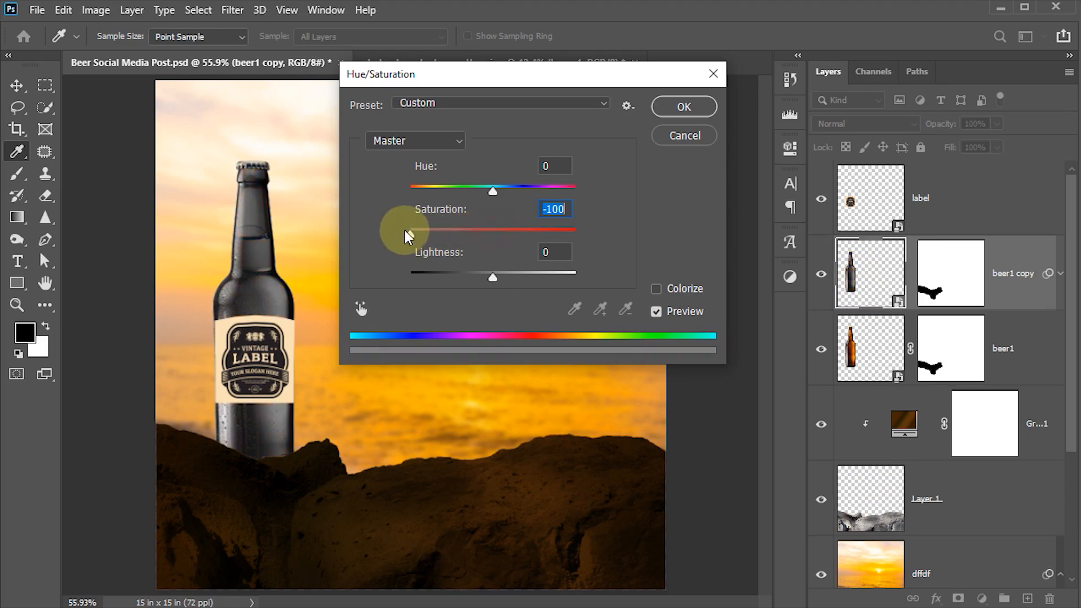
pyautogui.click(682, 107)
# - Convert the beer1 copy layer to a smart object and move it above the label layer
pyautogui.rightClick(1028, 295)
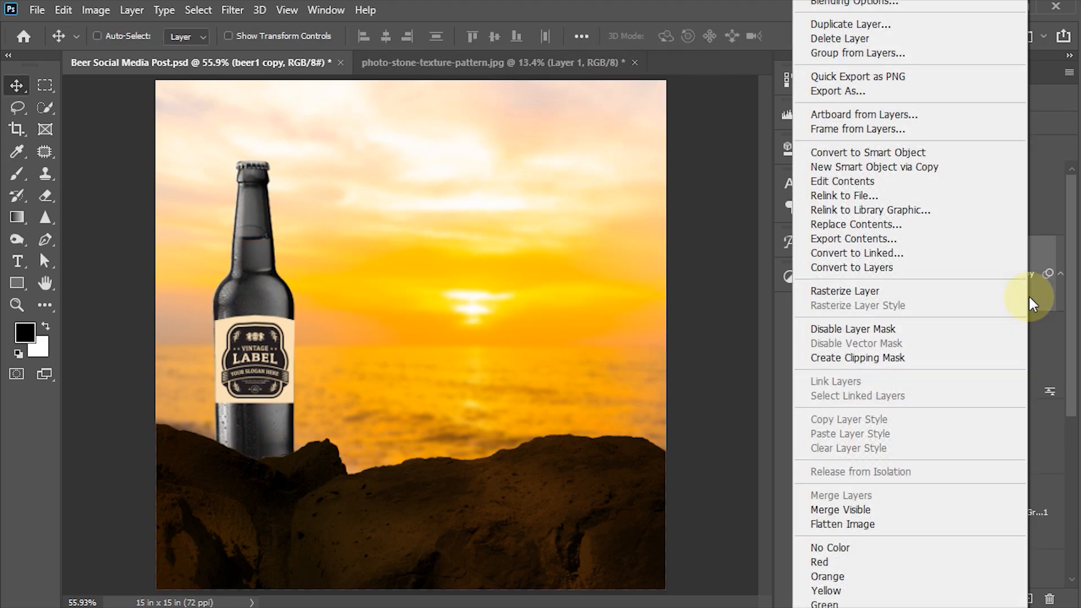
pyautogui.click(873, 152)
pyautogui.moveTo(869, 258); pyautogui.dragTo(879, 179)
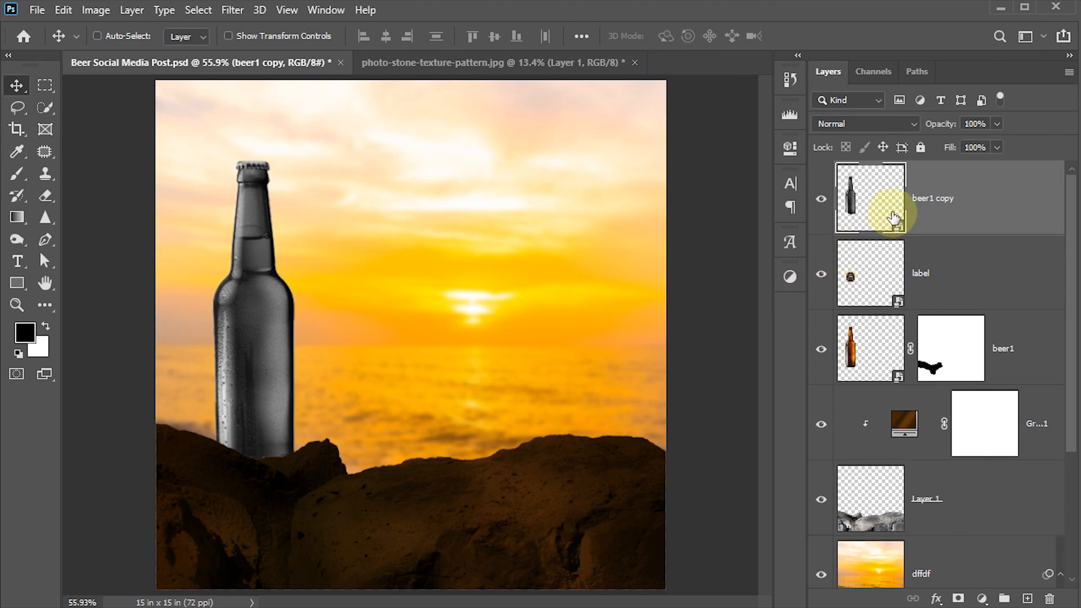
# - Clip the beer1 copy layer to the label and set its blend mode to Linear Light
pyautogui.rightClick(971, 213)
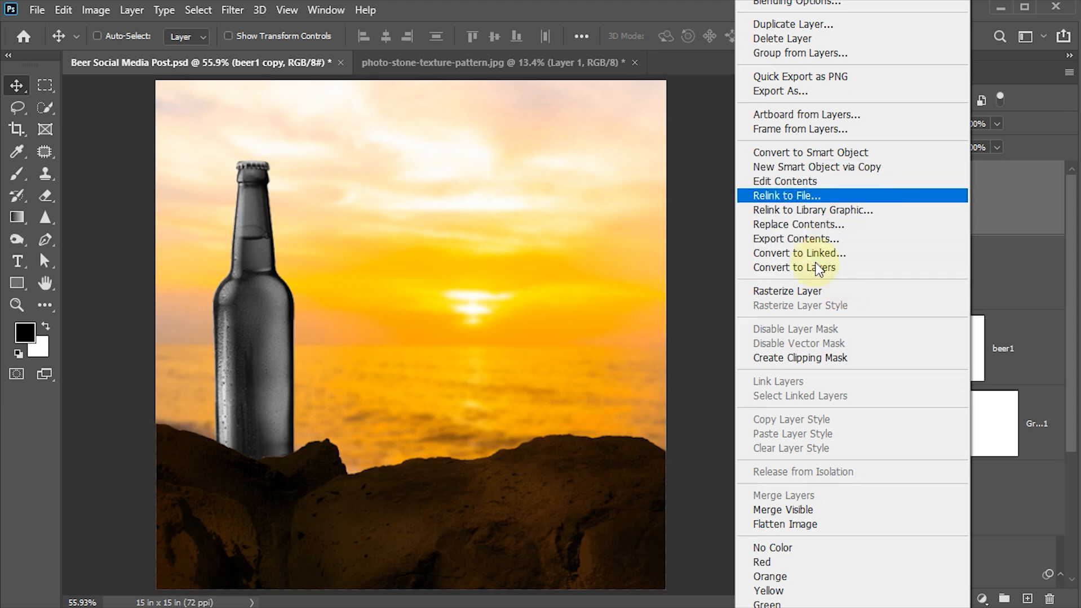
pyautogui.click(800, 357)
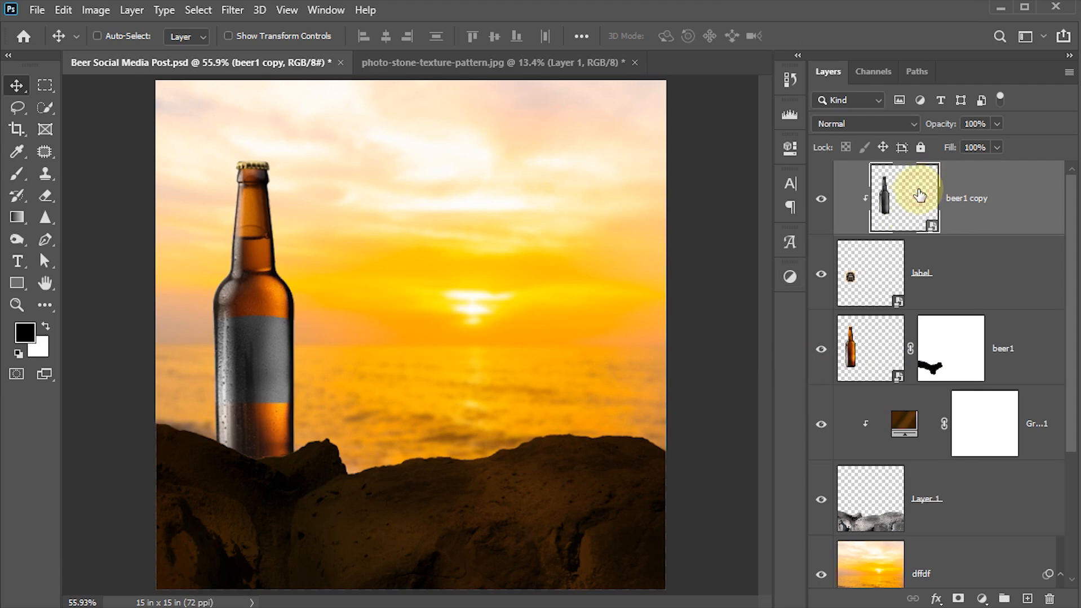
pyautogui.click(894, 126)
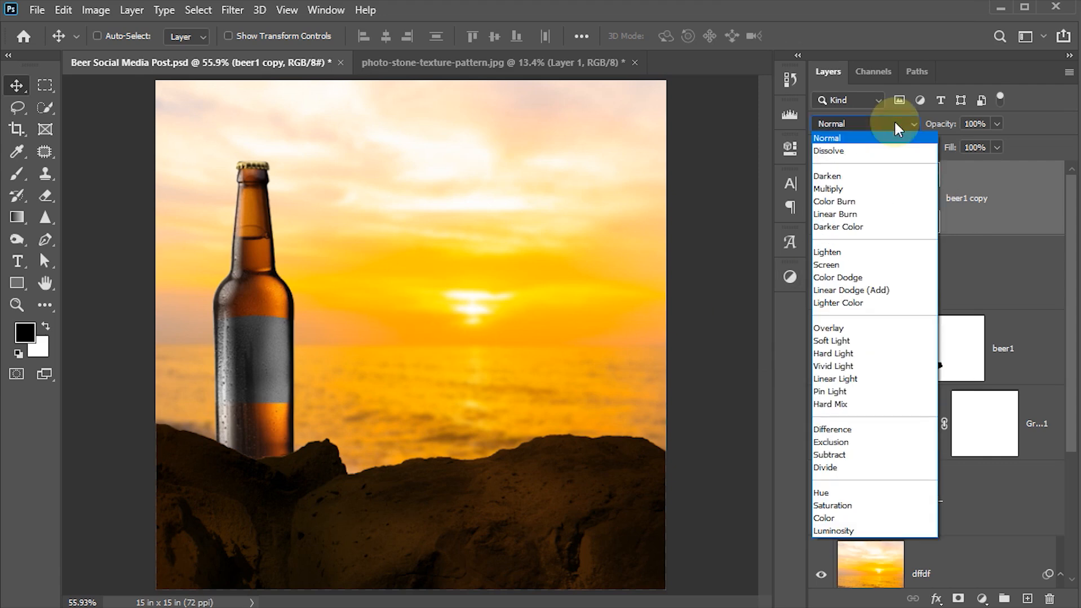
pyautogui.click(843, 378)
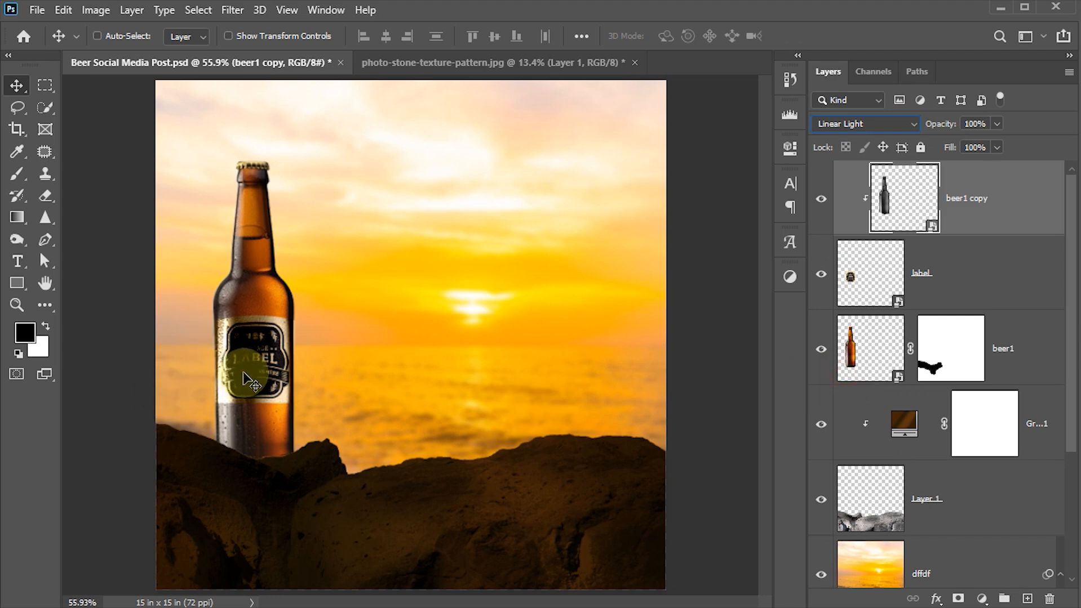
# - Brighten the beer1 copy layer with Levels, lowering the white input point and shifting the midtones lighter
pyautogui.scroll(5, 256, 381)
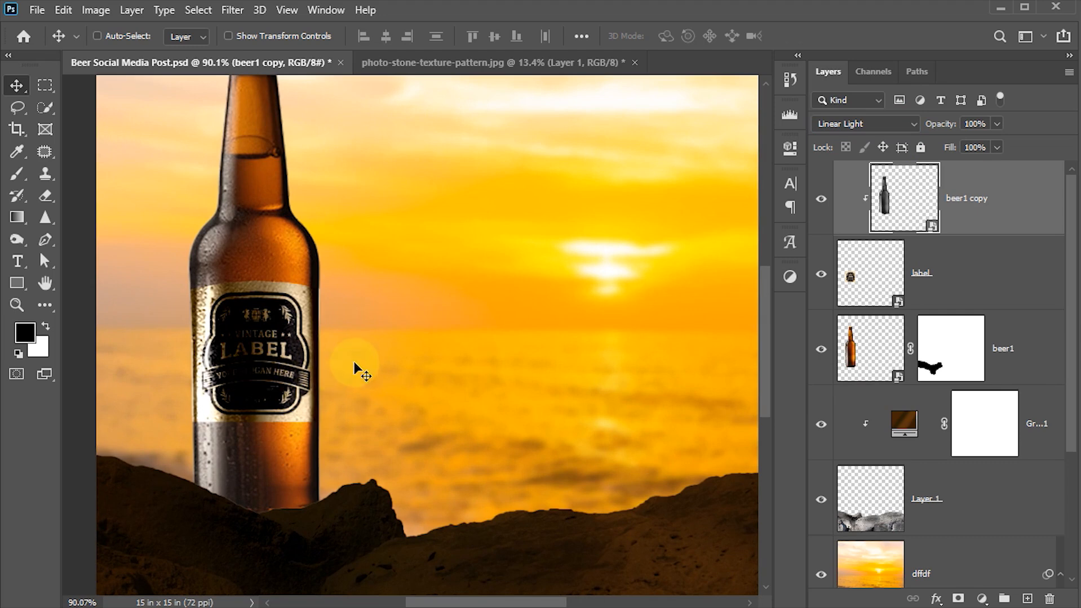
pyautogui.hotkey('ctrl', 'l')
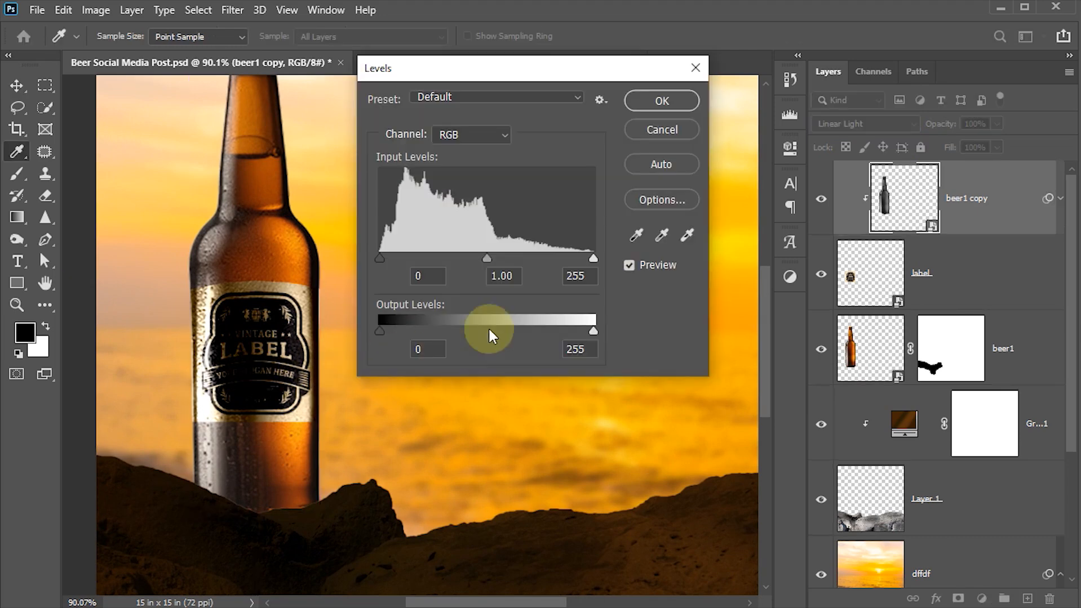
pyautogui.moveTo(594, 262); pyautogui.dragTo(557, 261)
pyautogui.moveTo(472, 257); pyautogui.dragTo(438, 258)
pyautogui.click(649, 106)
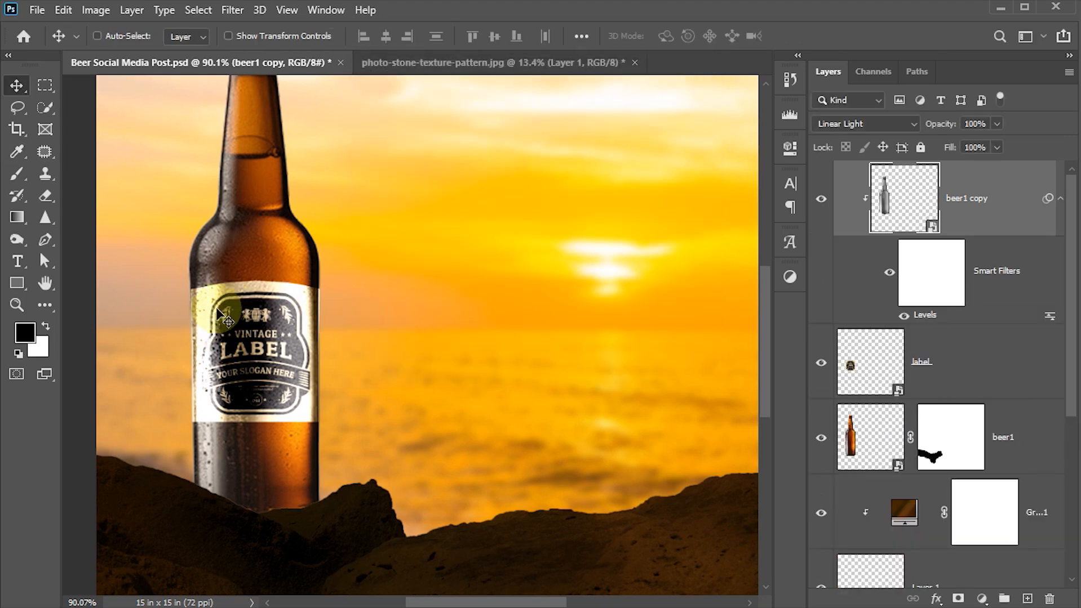
# - Transform the label layer, pulling its upper-right corner slightly inward to line up with the bottle's edge
pyautogui.press('z')
pyautogui.moveTo(243, 295); pyautogui.dragTo(293, 298)
pyautogui.hotkey('ctrl', '0')
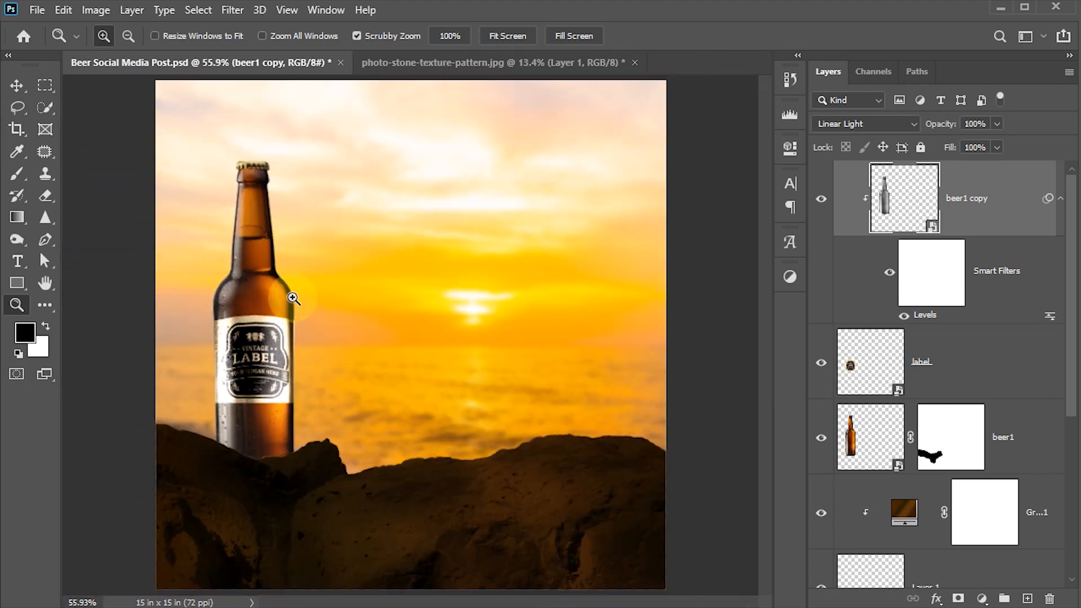
pyautogui.moveTo(282, 334); pyautogui.dragTo(307, 326)
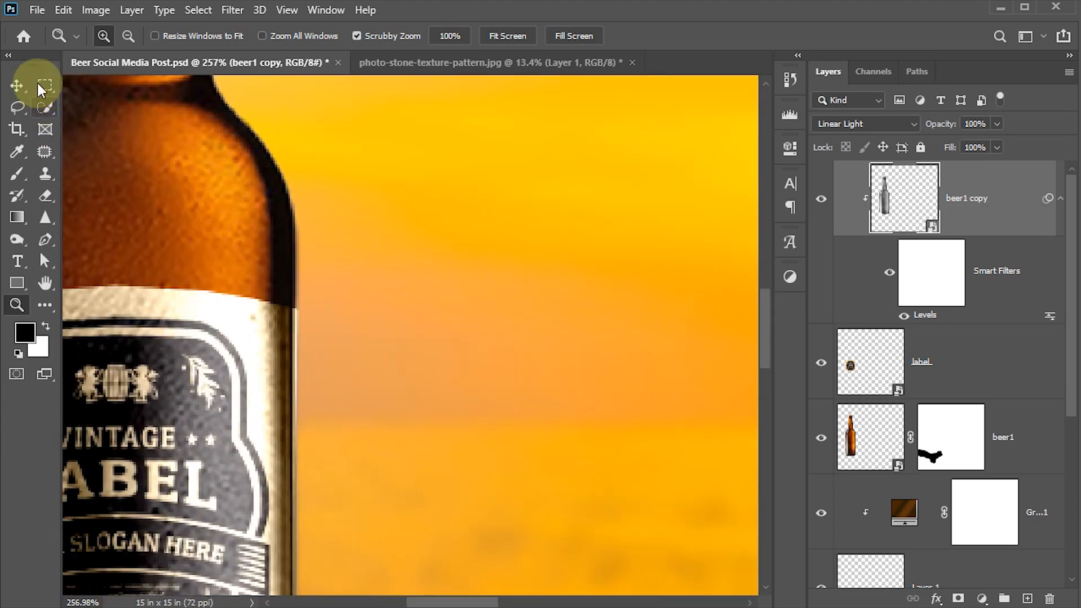
pyautogui.click(16, 85)
pyautogui.click(863, 325)
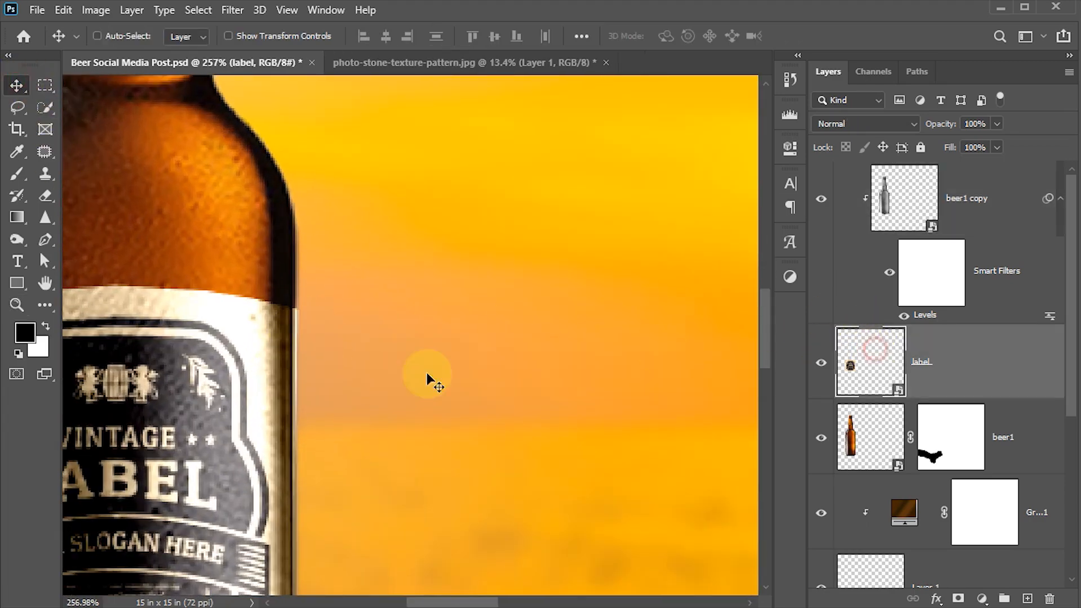
pyautogui.hotkey('ctrl', 't')
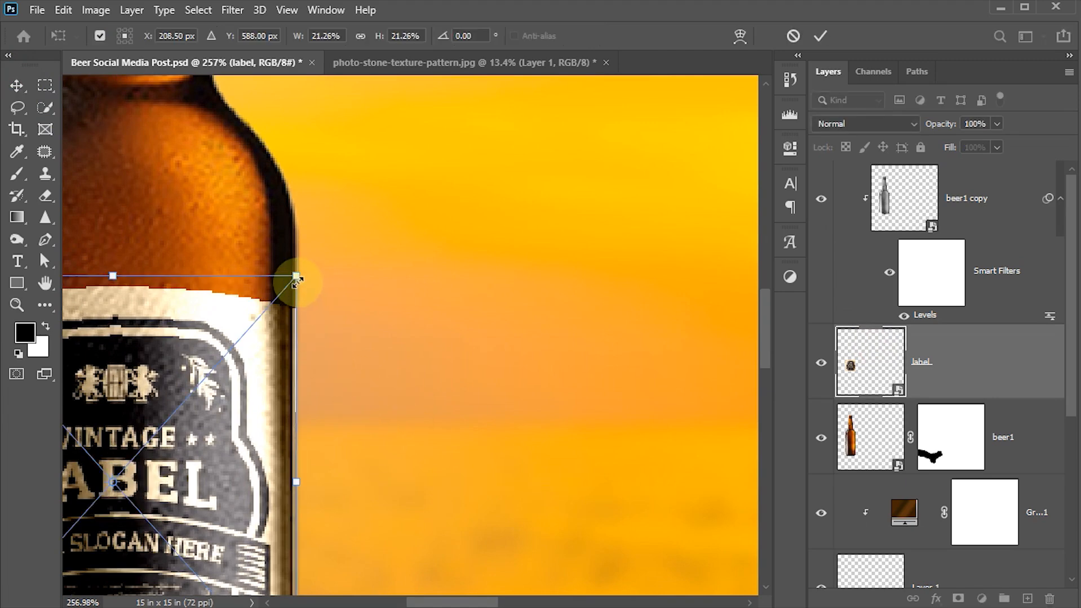
pyautogui.moveTo(294, 281); pyautogui.dragTo(293, 276)
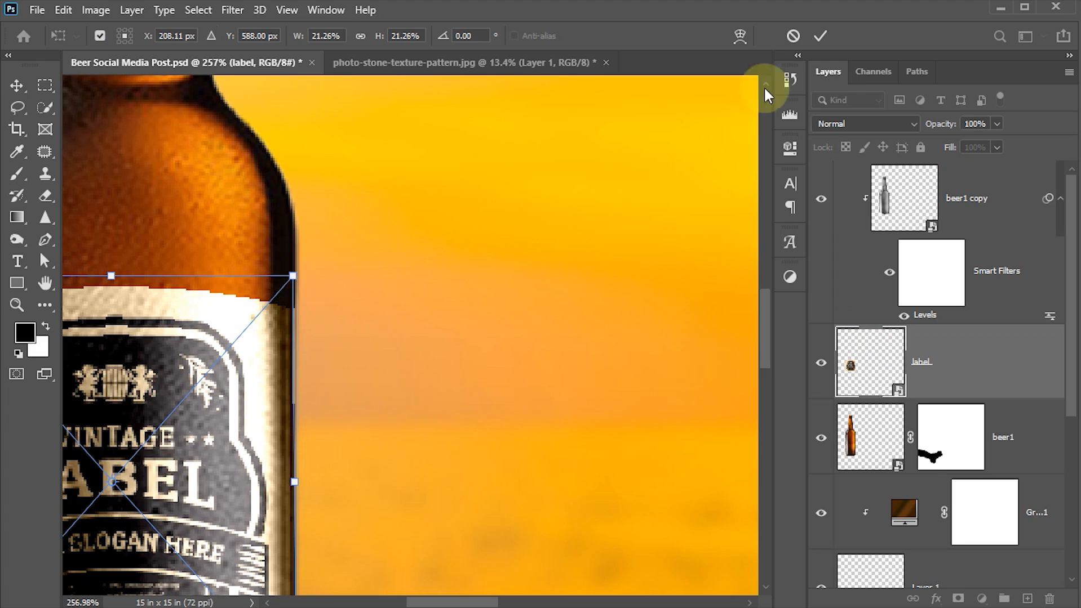
pyautogui.click(820, 35)
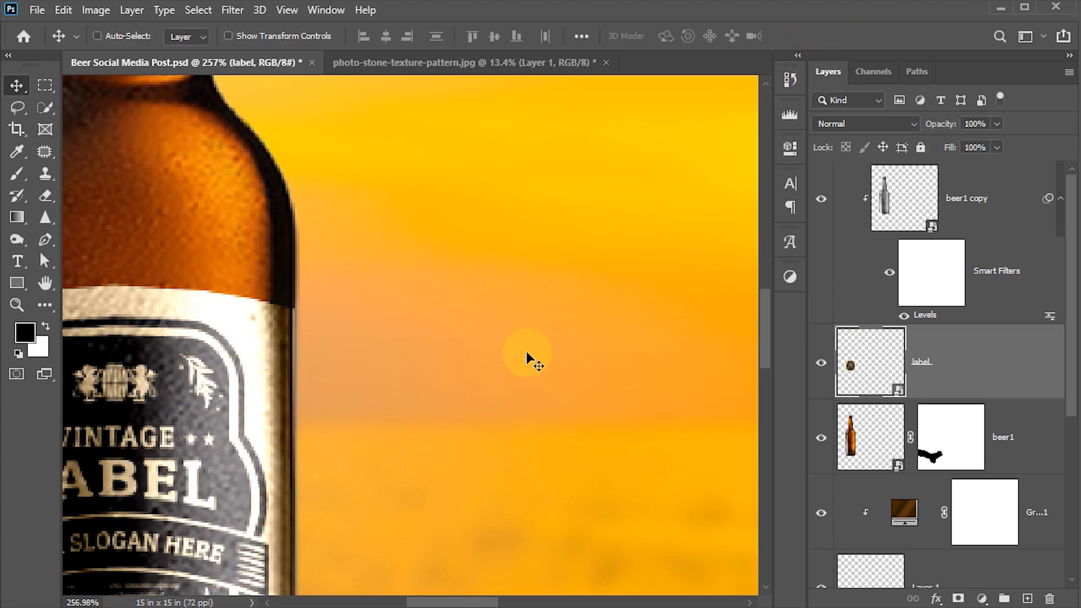
pyautogui.hotkey('ctrl', '0')
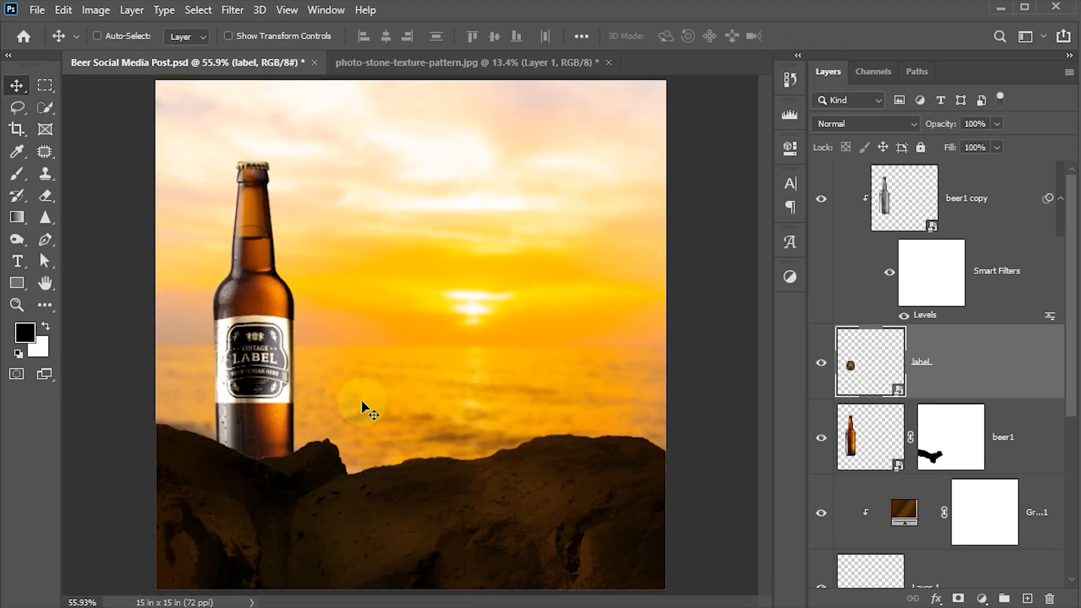
# - Add the text "BEER" in Bebas Kai Regular at 61.61 pt above the beer1 copy layer, beside the bottle
pyautogui.hotkey('alt', ']')
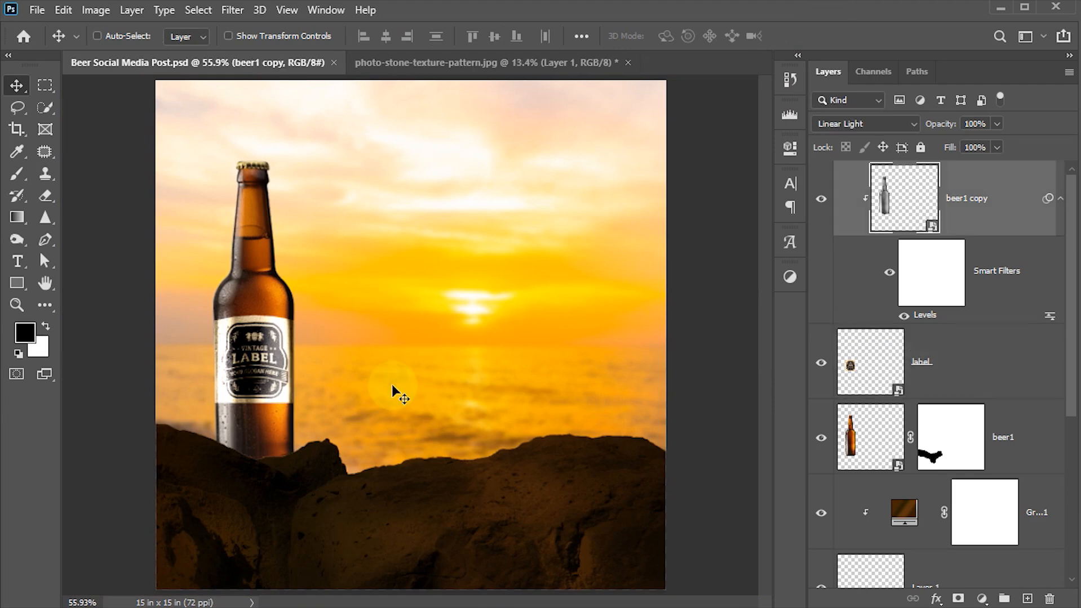
pyautogui.press('t')
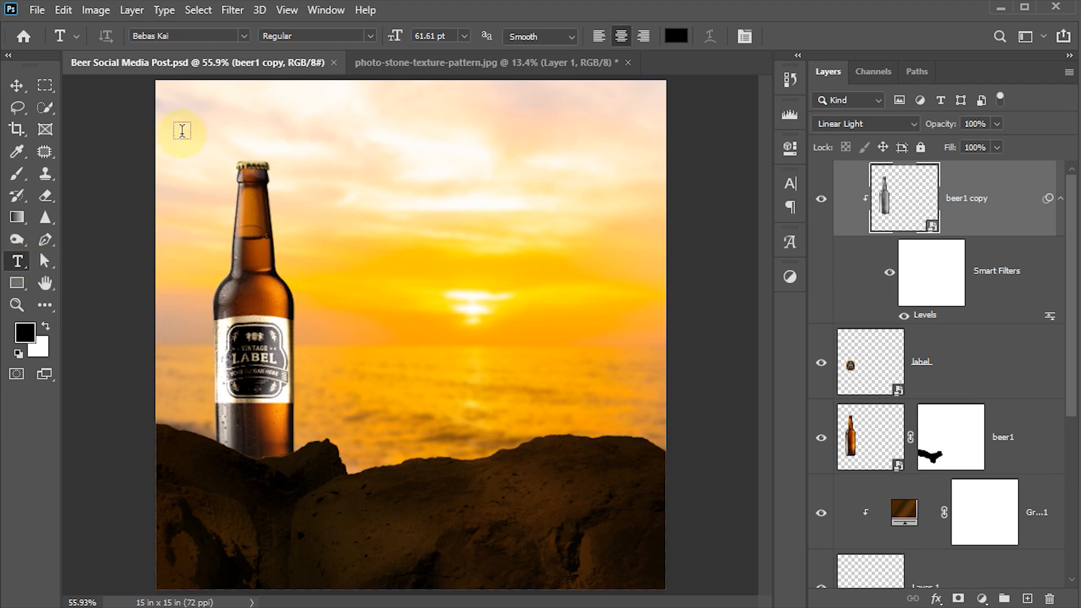
pyautogui.click(243, 36)
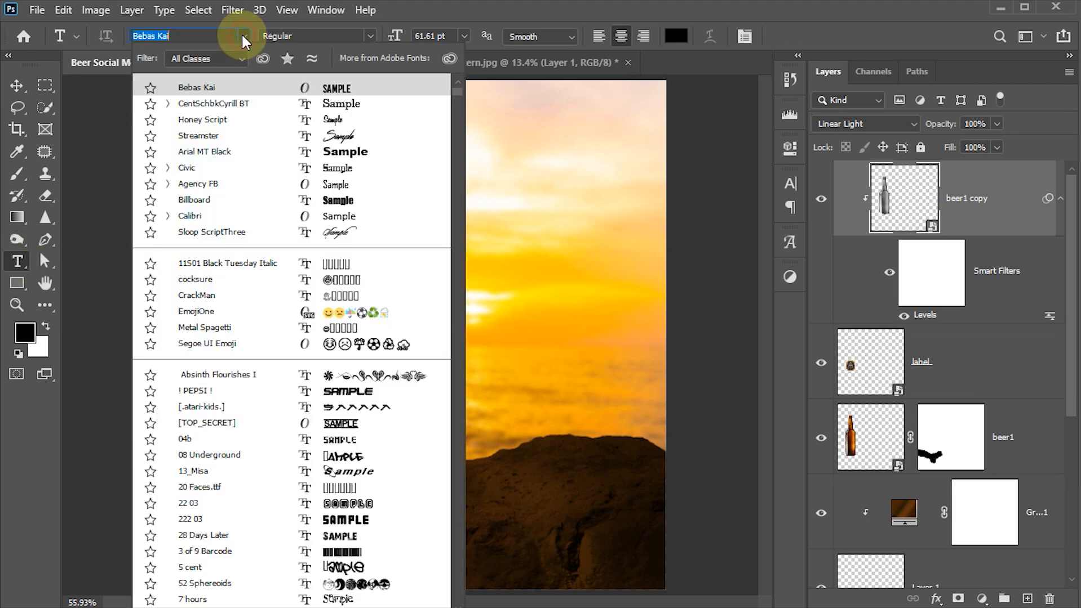
pyautogui.click(224, 89)
pyautogui.click(380, 257)
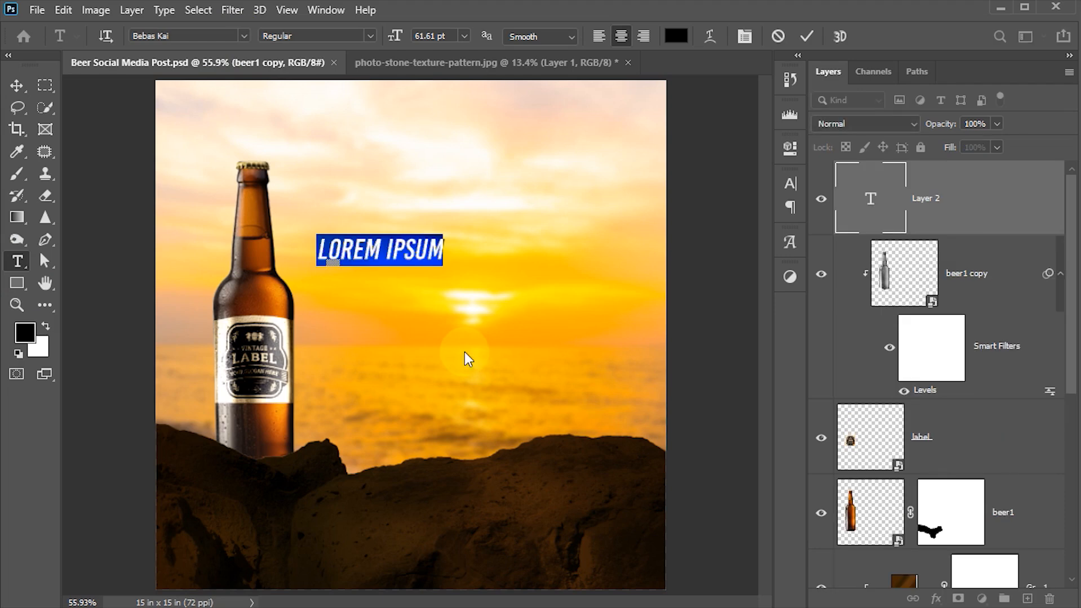
pyautogui.write('BEER')
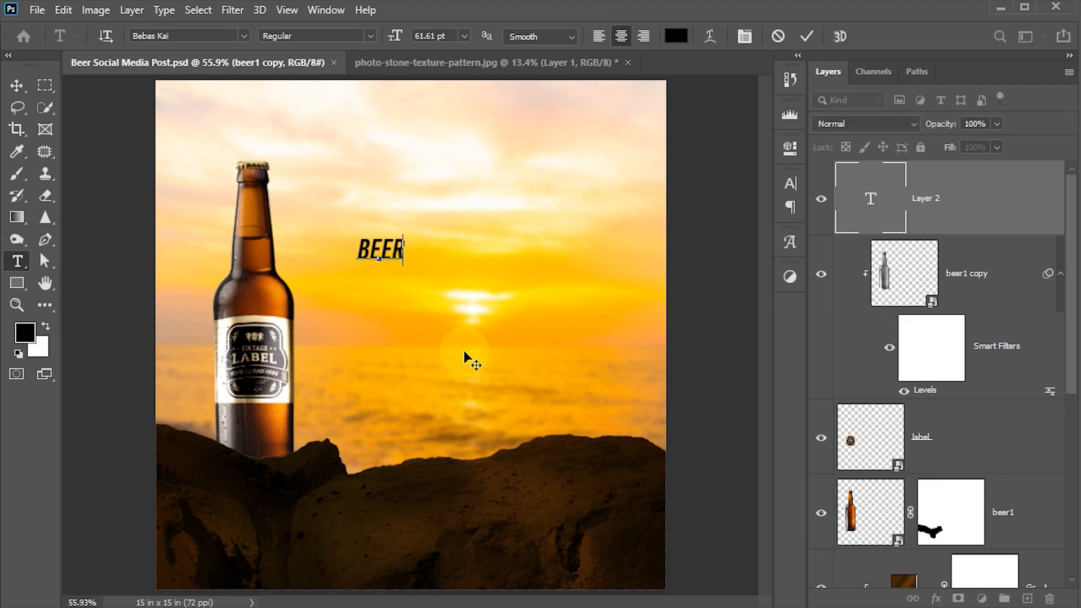
pyautogui.click(17, 87)
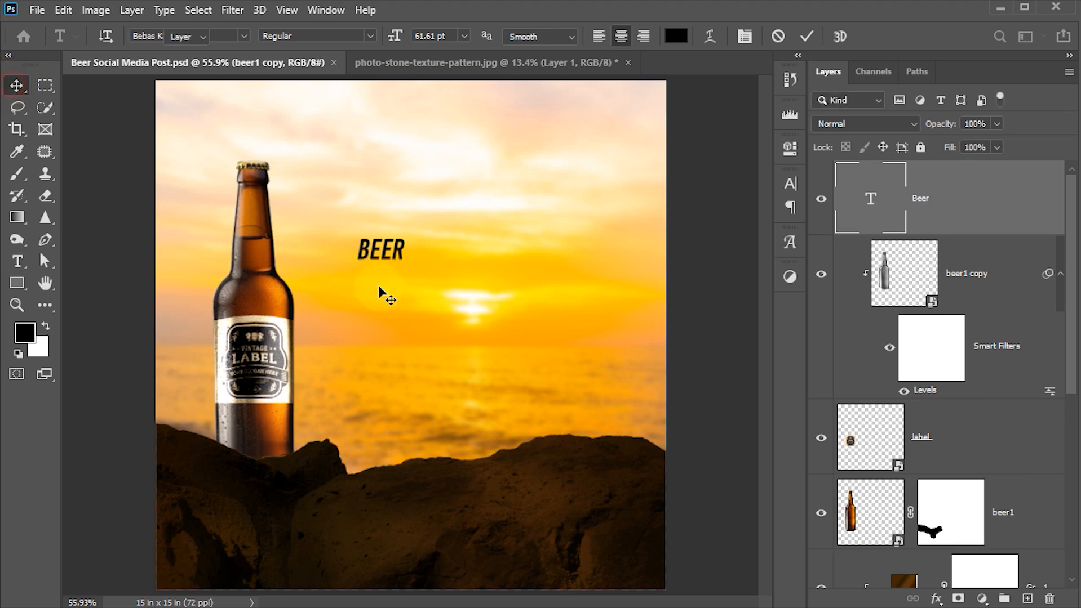
# - Scale the BEER text to about 463% and position it over the sky beside the bottle, just above the sun
pyautogui.hotkey('ctrl', 't')
pyautogui.moveTo(407, 268); pyautogui.dragTo(504, 331)
pyautogui.moveTo(441, 293); pyautogui.dragTo(510, 292)
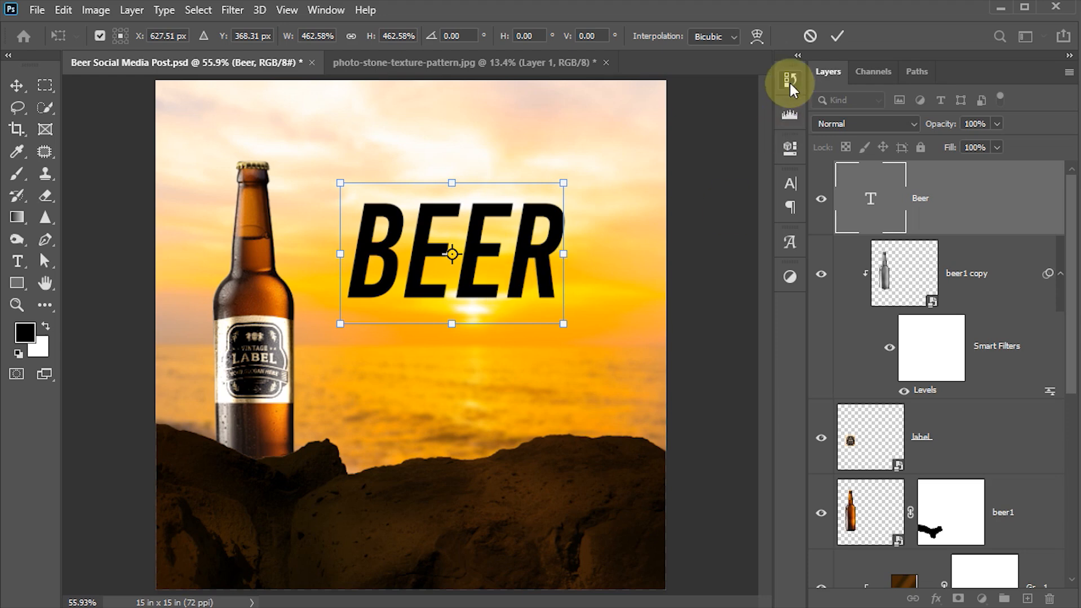
pyautogui.click(836, 37)
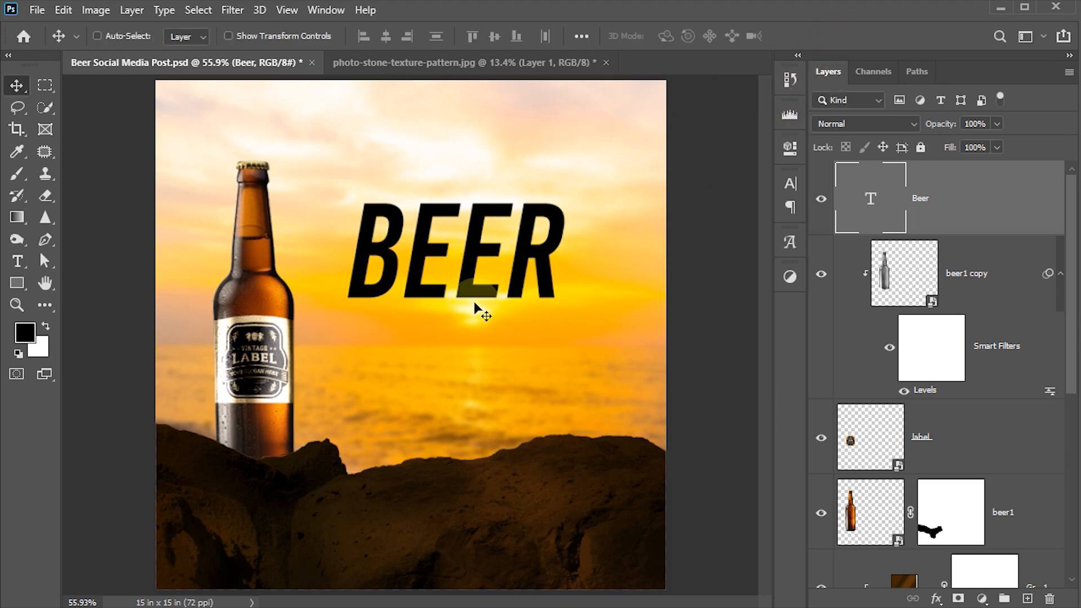
# - Add a Color Overlay in orange ffae00 to the BEER text layer
pyautogui.doubleClick(1011, 201)
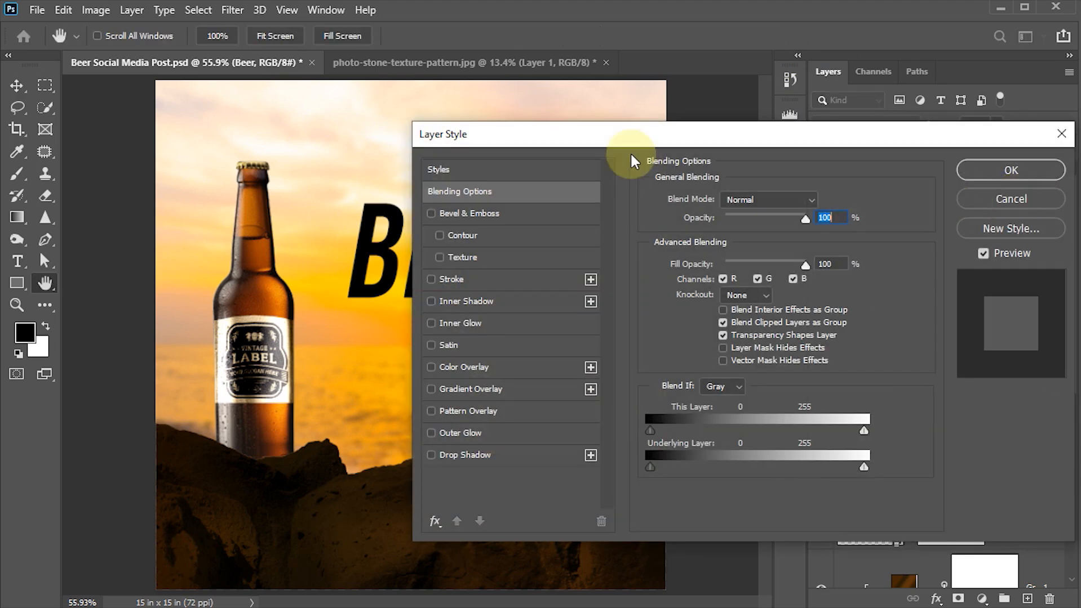
pyautogui.moveTo(508, 142); pyautogui.dragTo(648, 115)
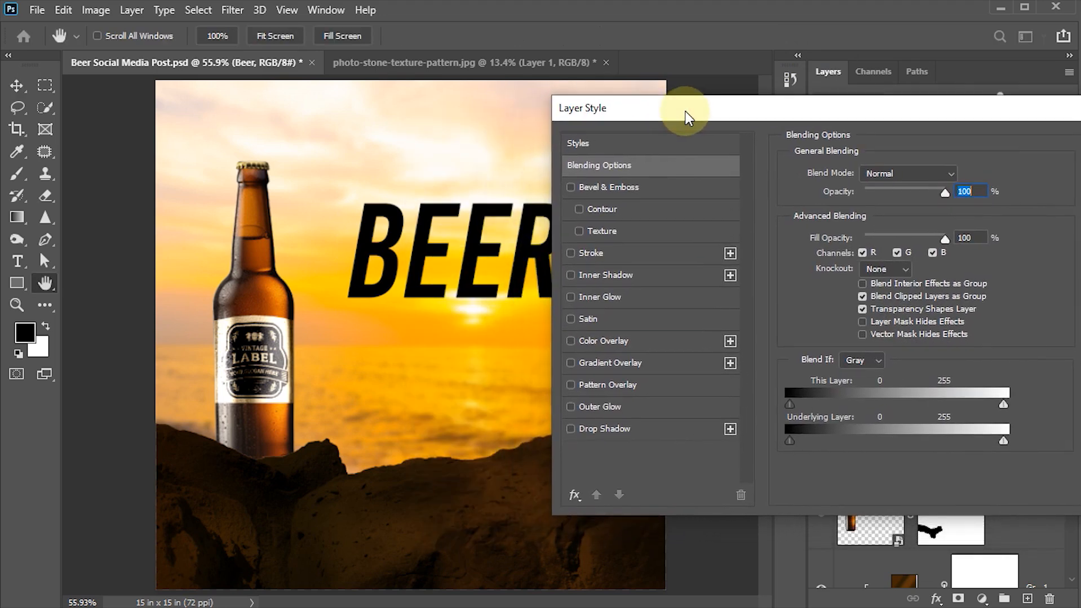
pyautogui.click(601, 341)
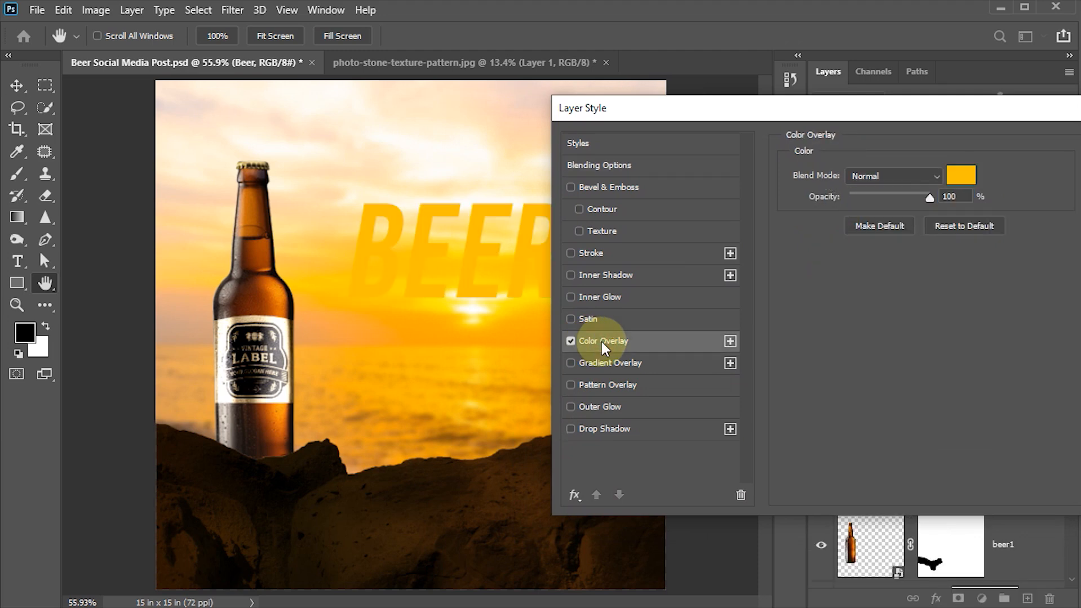
pyautogui.click(961, 175)
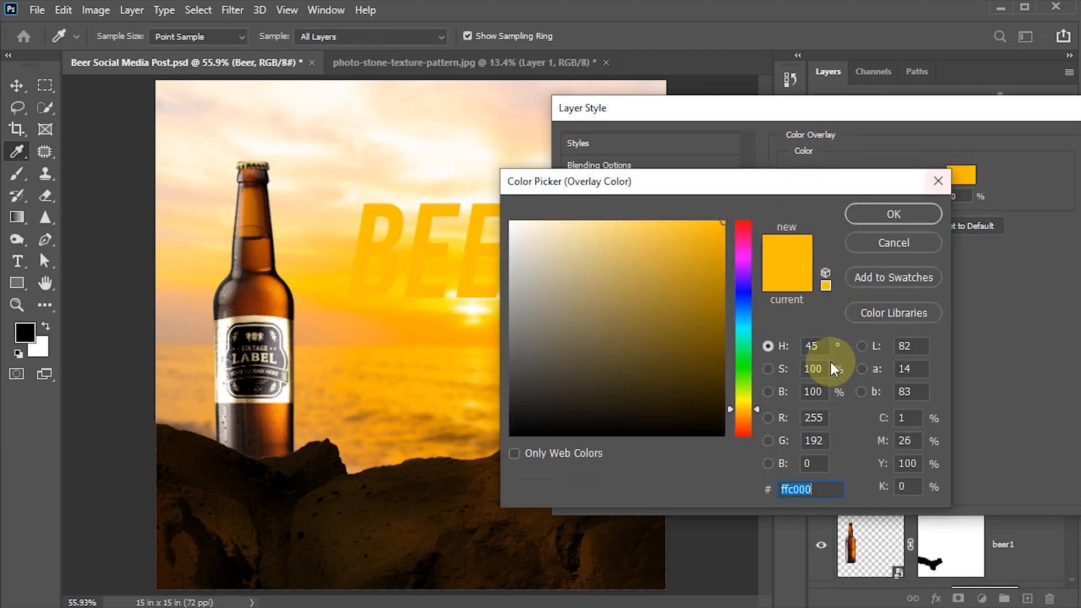
pyautogui.click(758, 410)
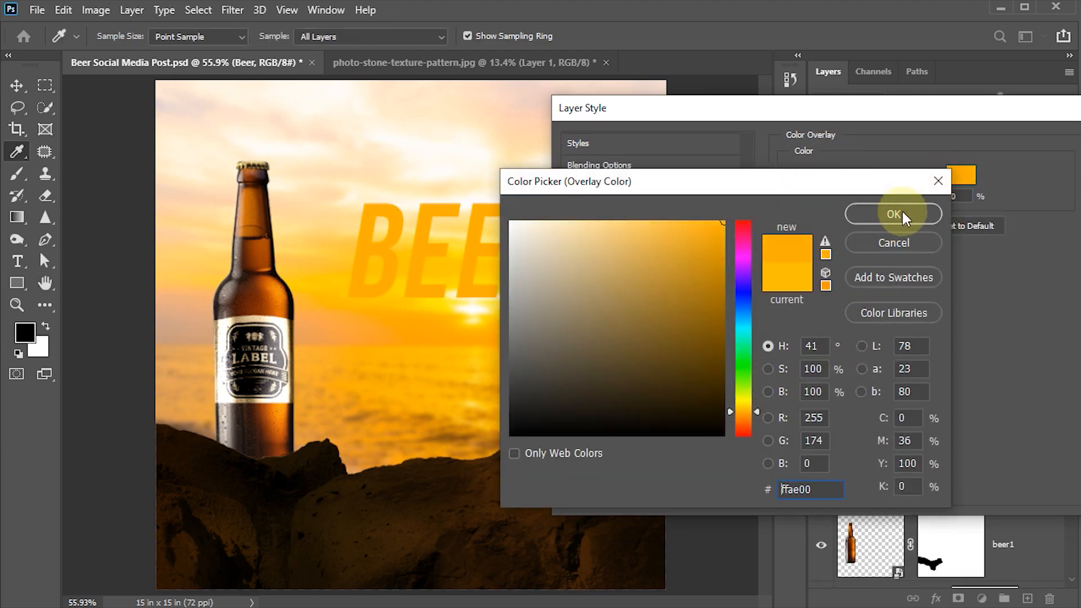
pyautogui.click(894, 214)
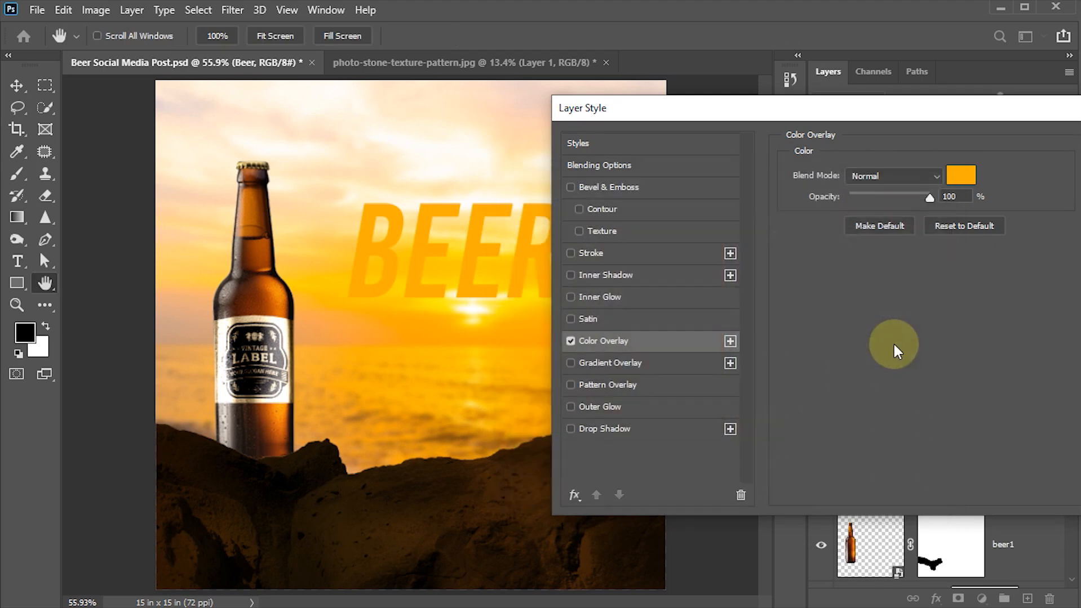
# - Add a 4 px Stroke in dark brown 511d04 to the BEER text
pyautogui.click(589, 253)
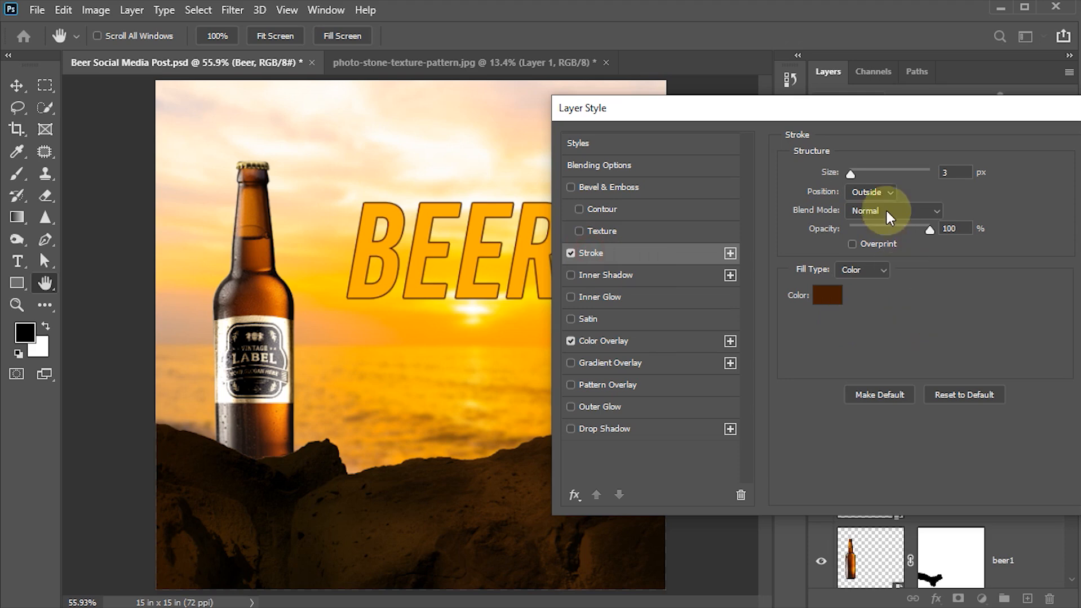
pyautogui.click(827, 295)
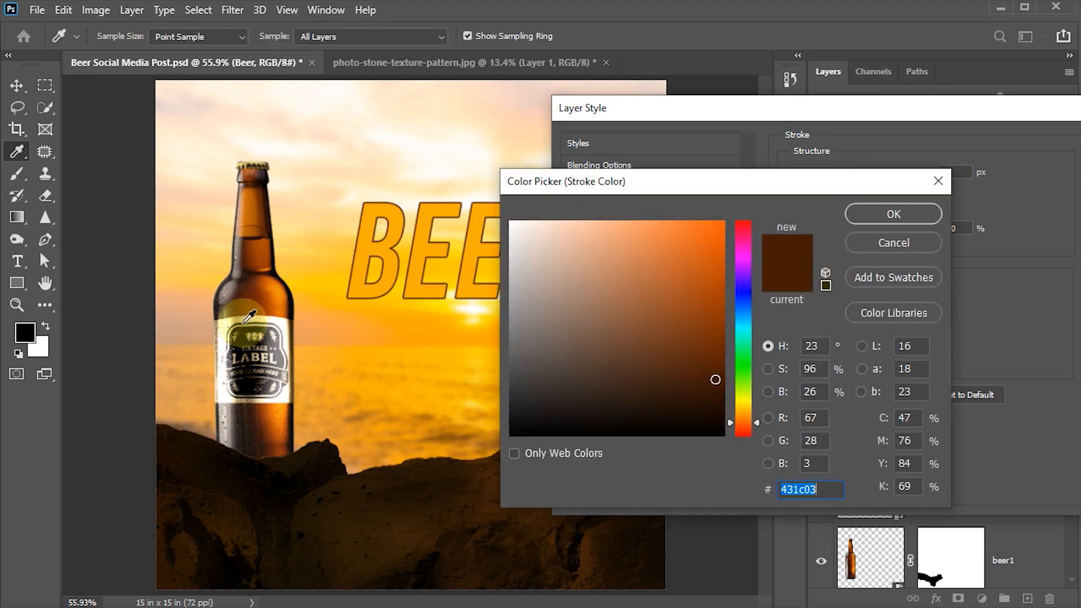
pyautogui.click(715, 368)
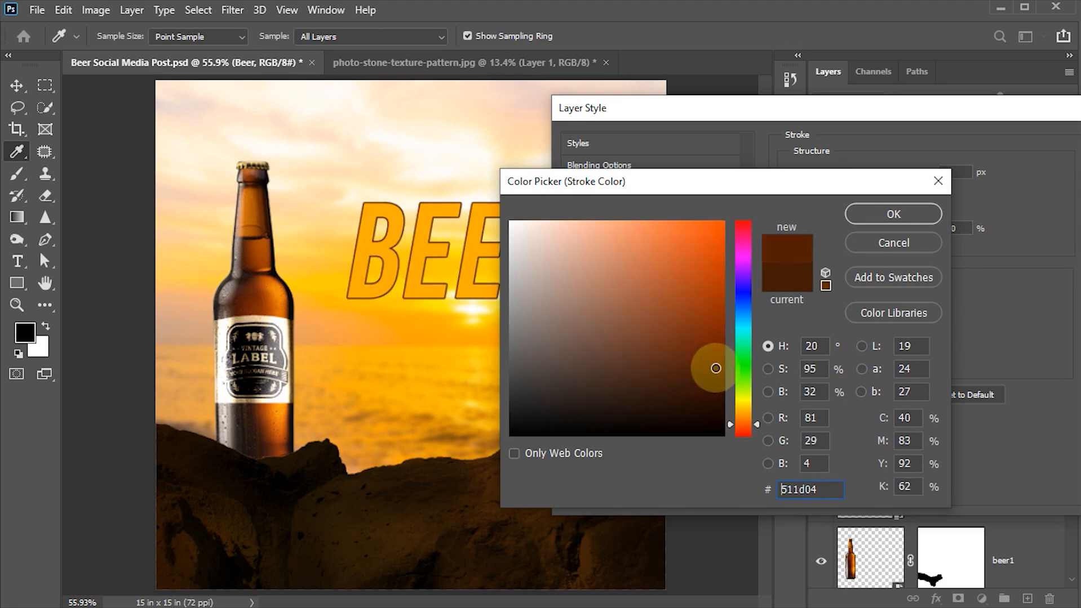
pyautogui.click(886, 213)
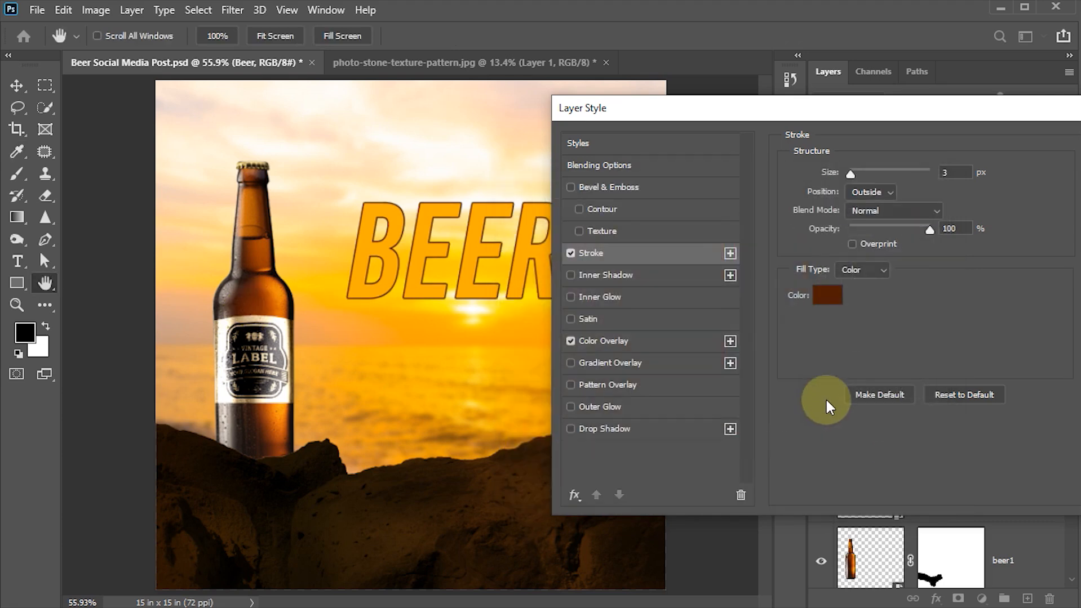
pyautogui.click(954, 173)
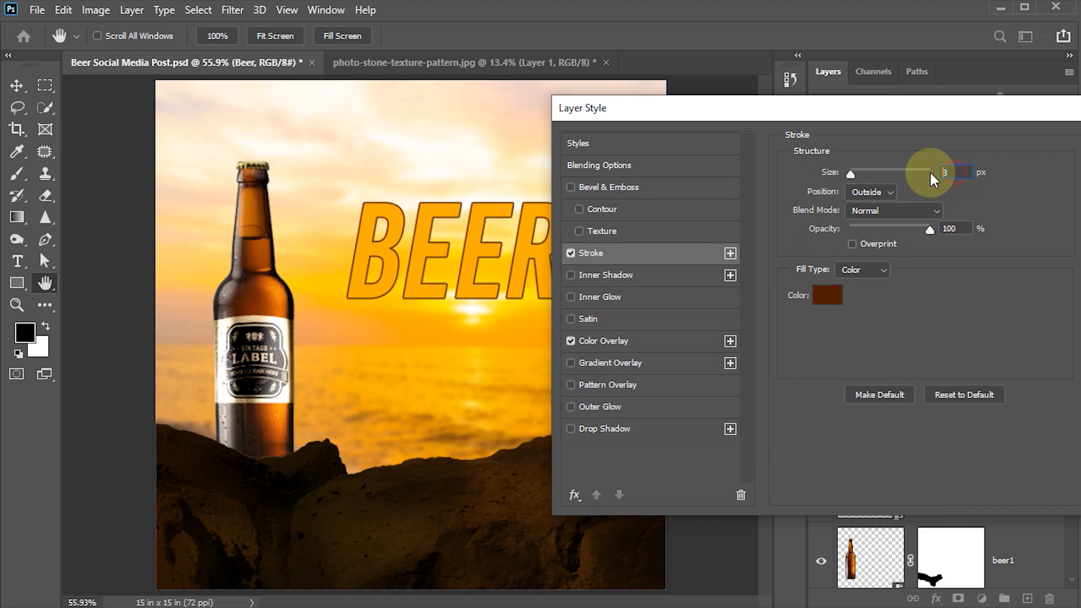
pyautogui.write('4')
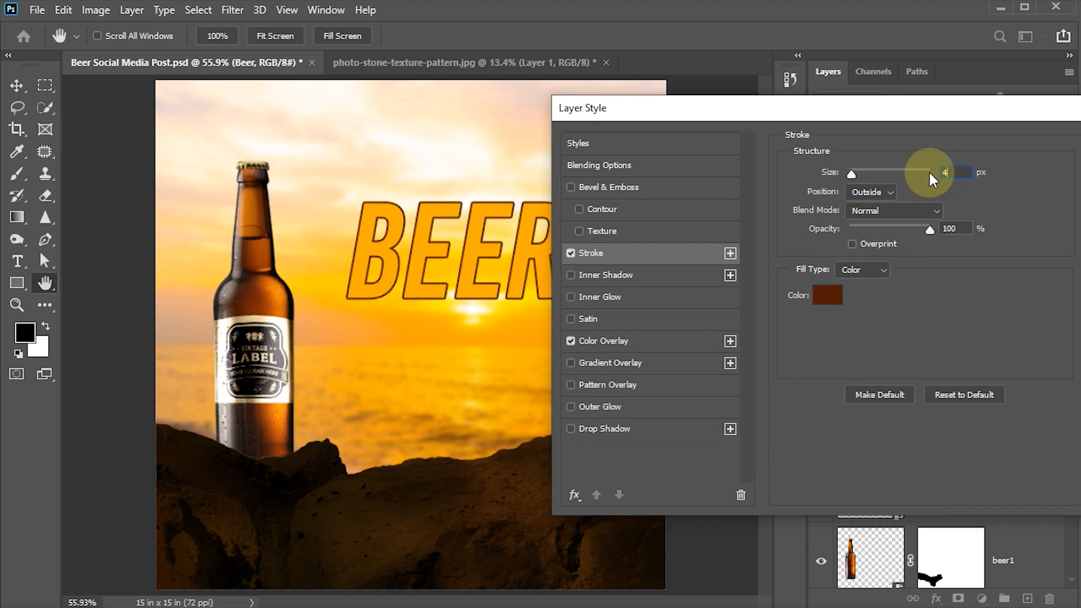
# - Add a Drop Shadow to the BEER text with 42% opacity, 8 px distance, 3% spread and 7 px size
pyautogui.click(596, 429)
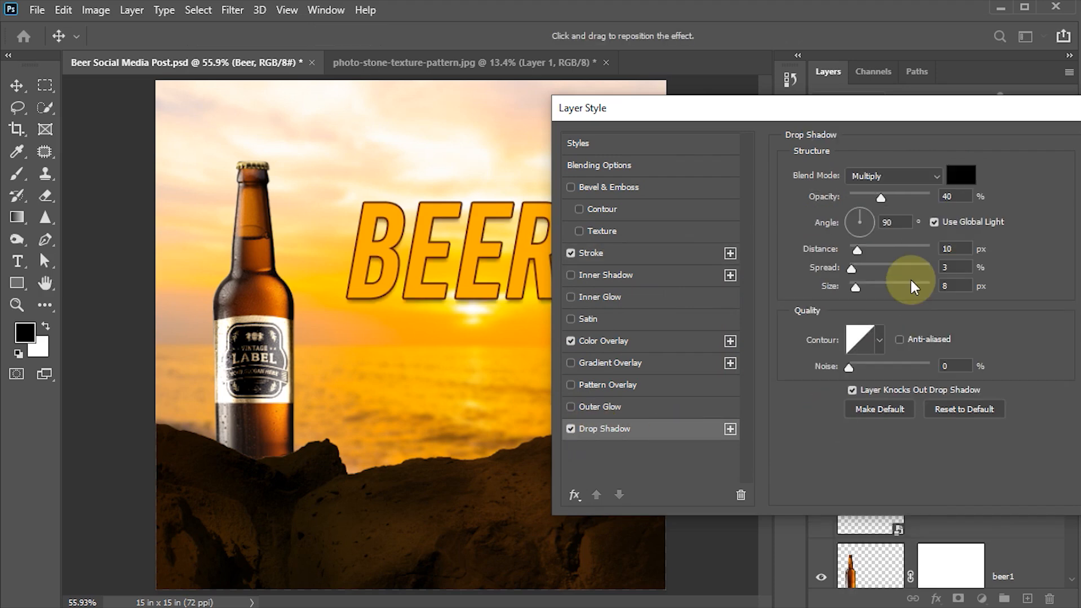
pyautogui.click(952, 196)
pyautogui.write('42')
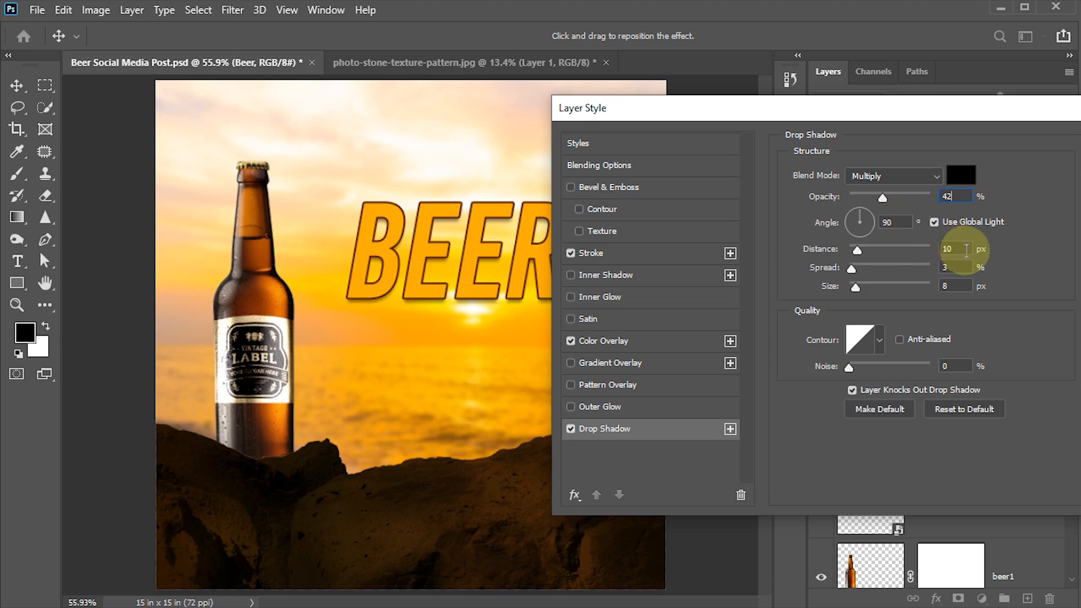
pyautogui.moveTo(965, 251); pyautogui.dragTo(883, 253)
pyautogui.write('8')
pyautogui.click(950, 269)
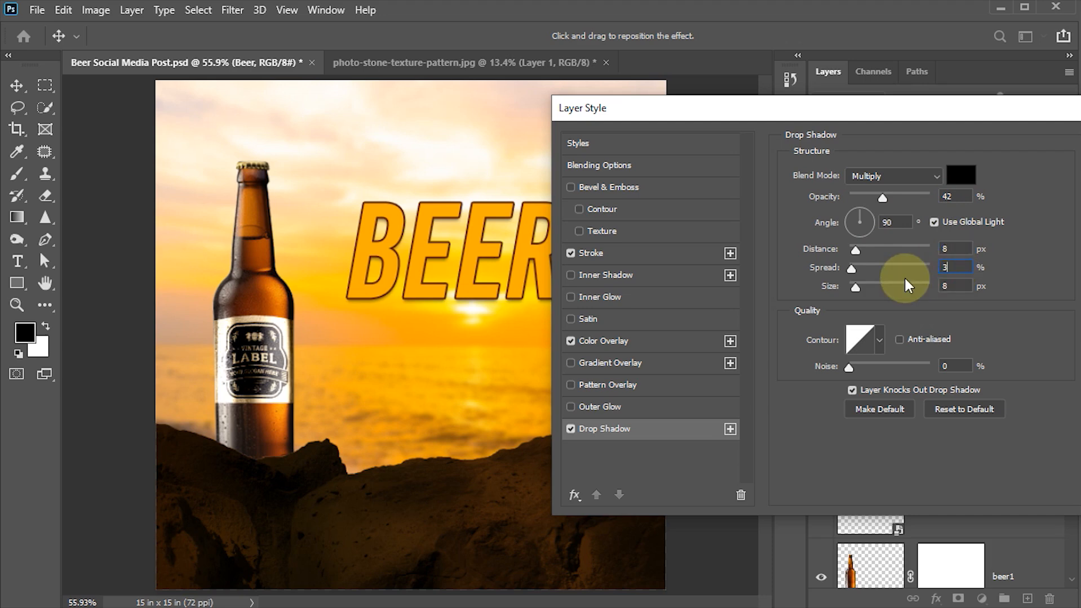
pyautogui.moveTo(951, 286); pyautogui.dragTo(889, 290)
pyautogui.write('7')
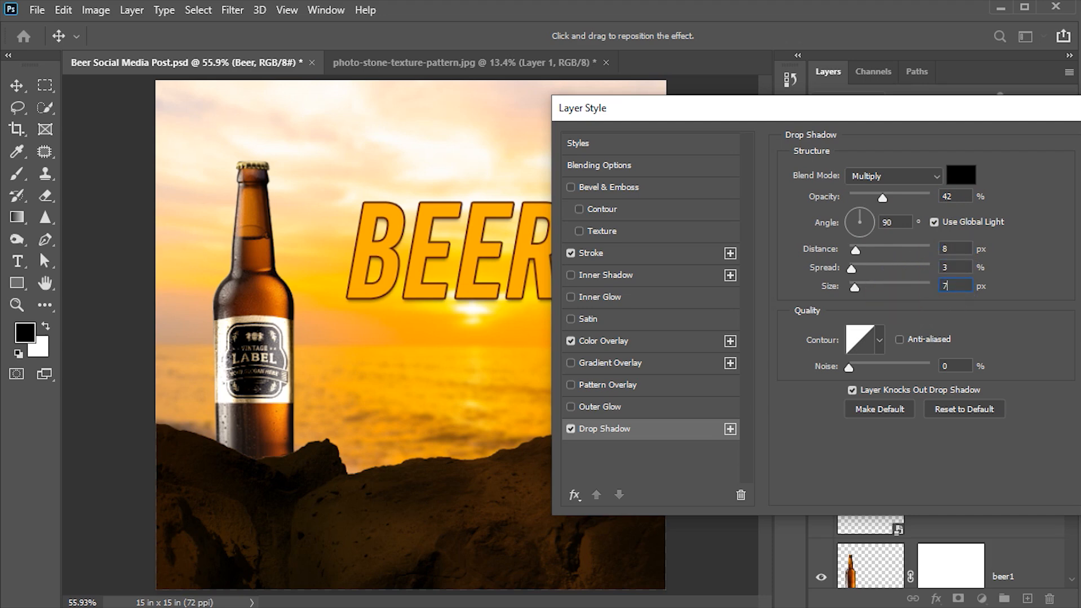
# - Add an Inner Bevel to the BEER text with 55% depth, 6 px size and 3 px soften, and save the document
pyautogui.click(594, 188)
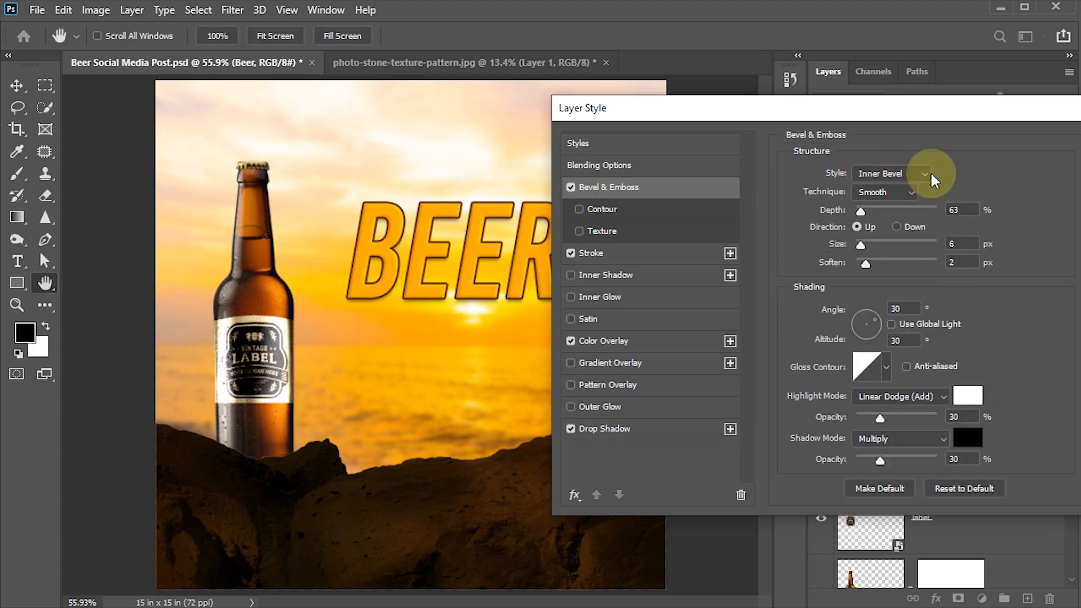
pyautogui.click(969, 210)
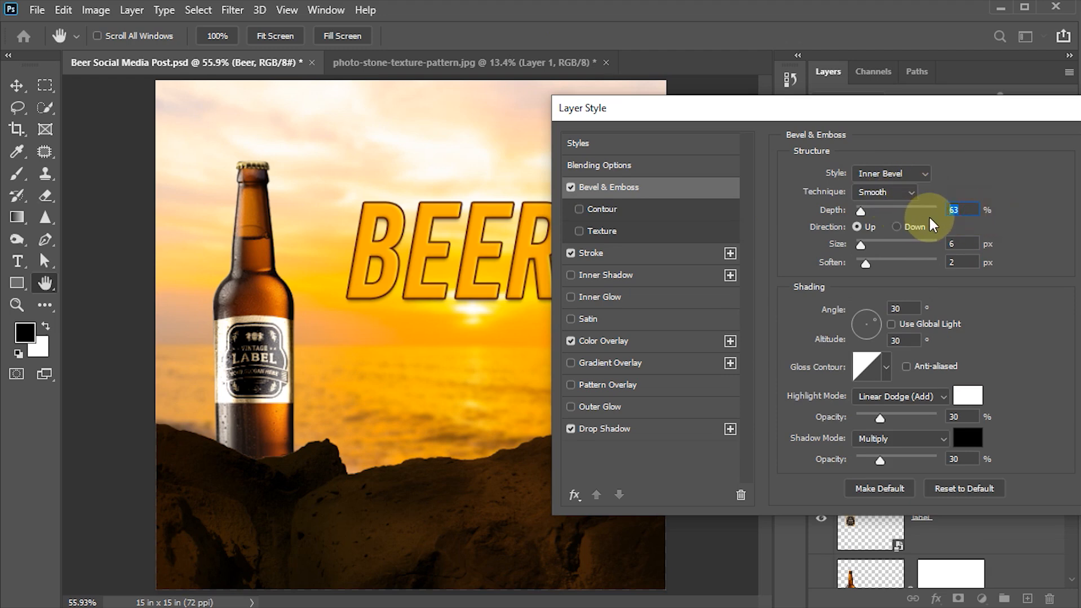
pyautogui.write('55')
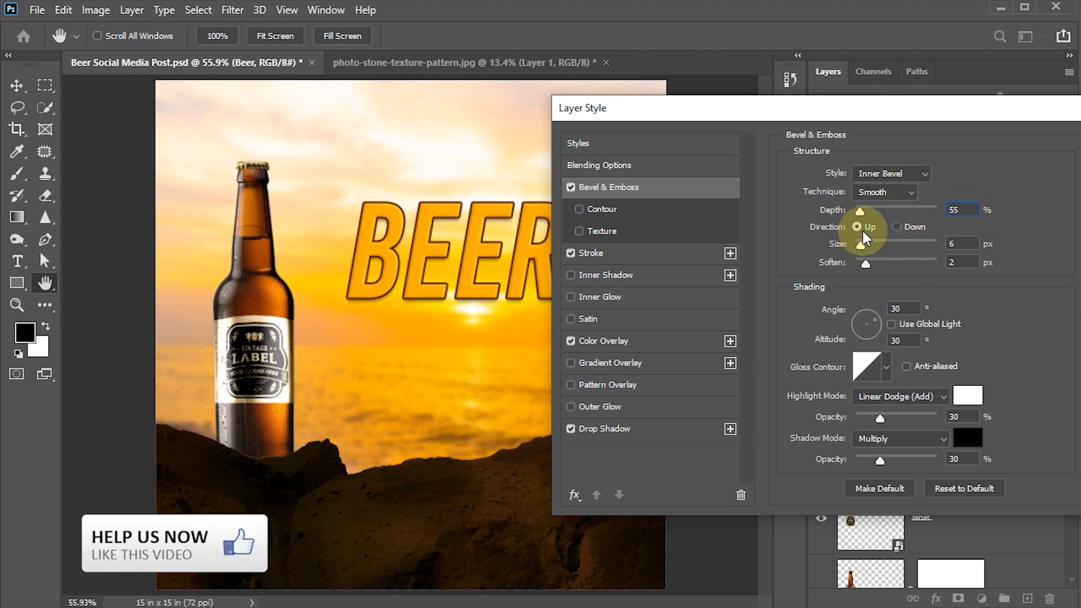
pyautogui.click(958, 243)
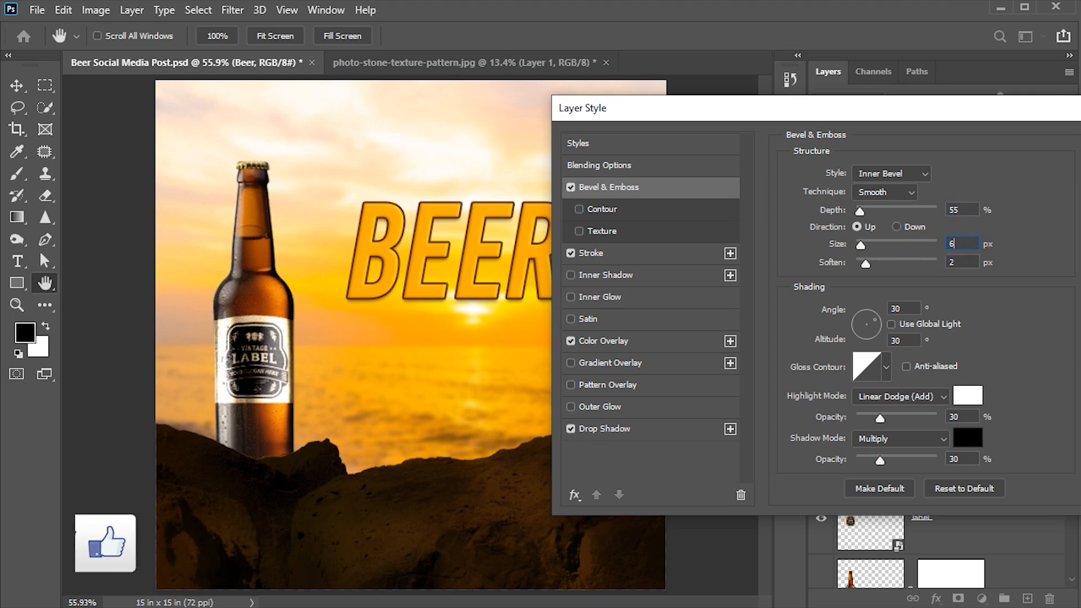
pyautogui.click(963, 263)
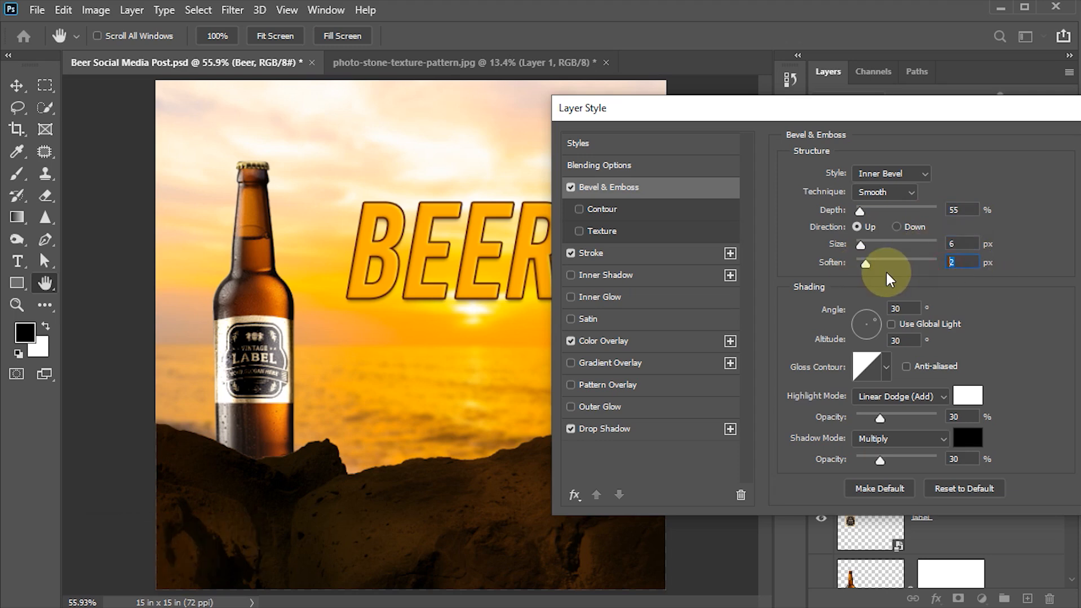
pyautogui.write('3')
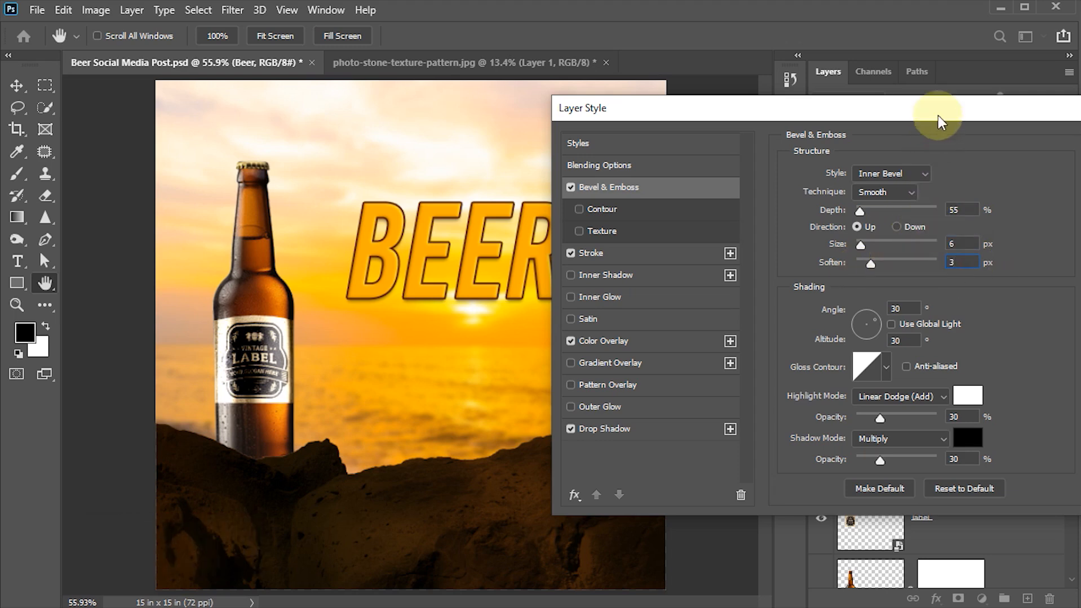
pyautogui.moveTo(941, 113); pyautogui.dragTo(795, 117)
pyautogui.click(986, 149)
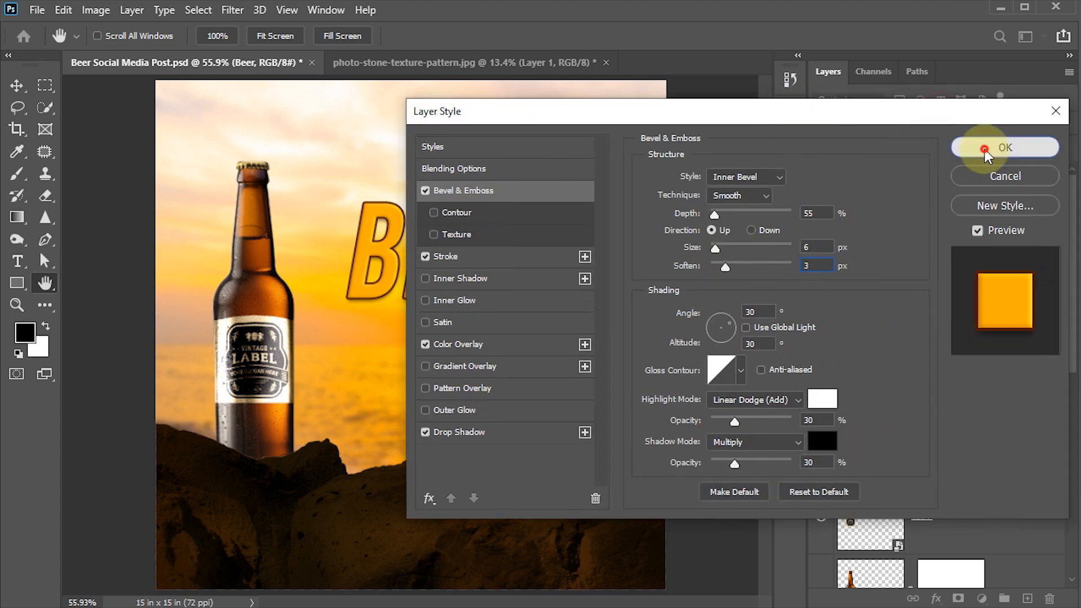
pyautogui.hotkey('ctrl', 's')
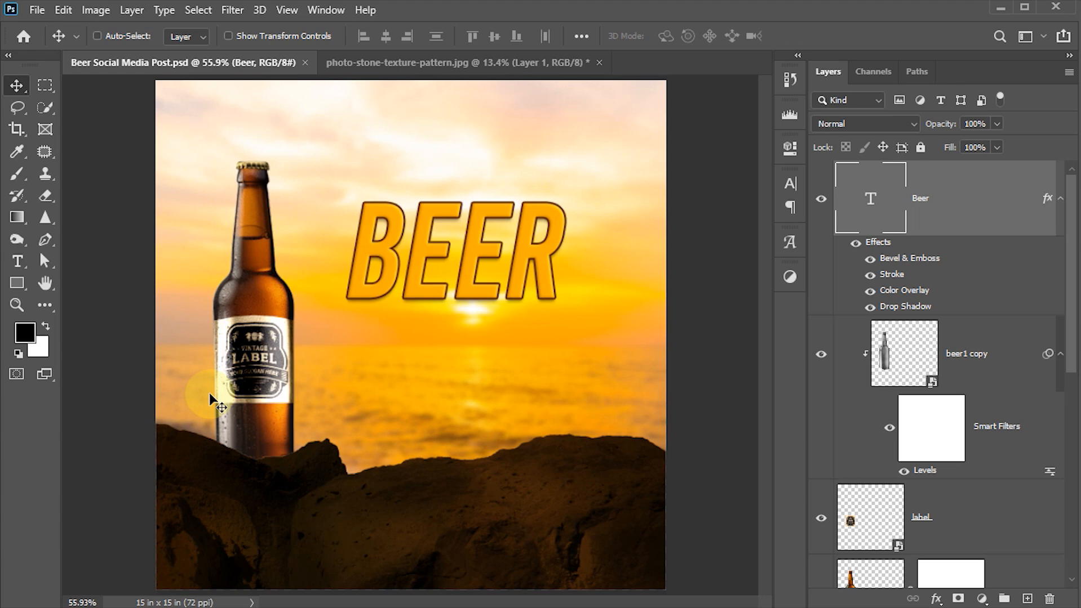
# - Add the text TIME FOR A in Bebas Kai and place it just above the BEER headline
pyautogui.press('t')
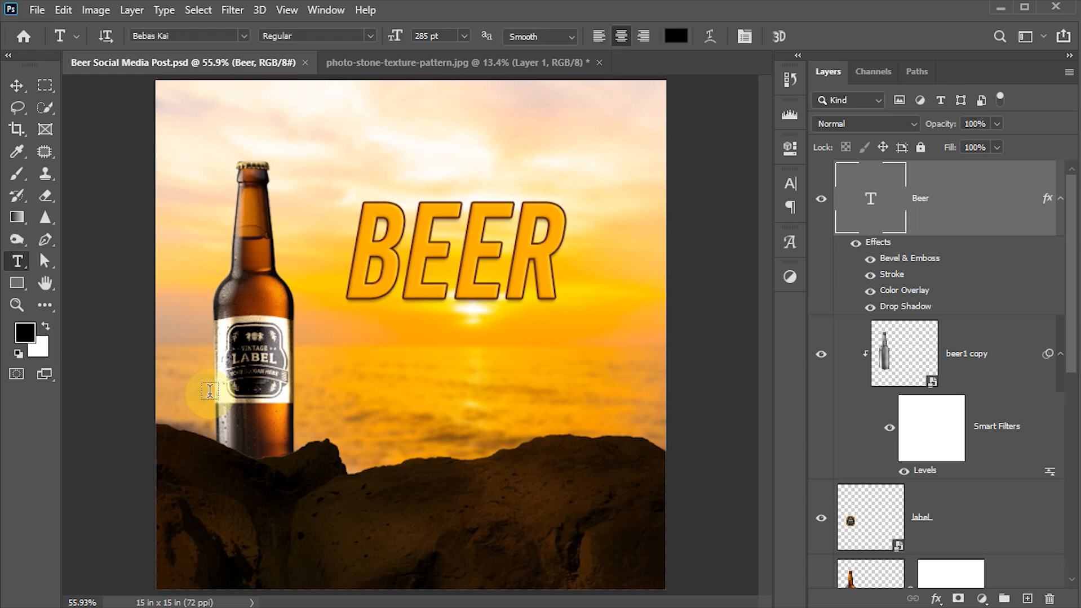
pyautogui.click(244, 36)
pyautogui.click(245, 36)
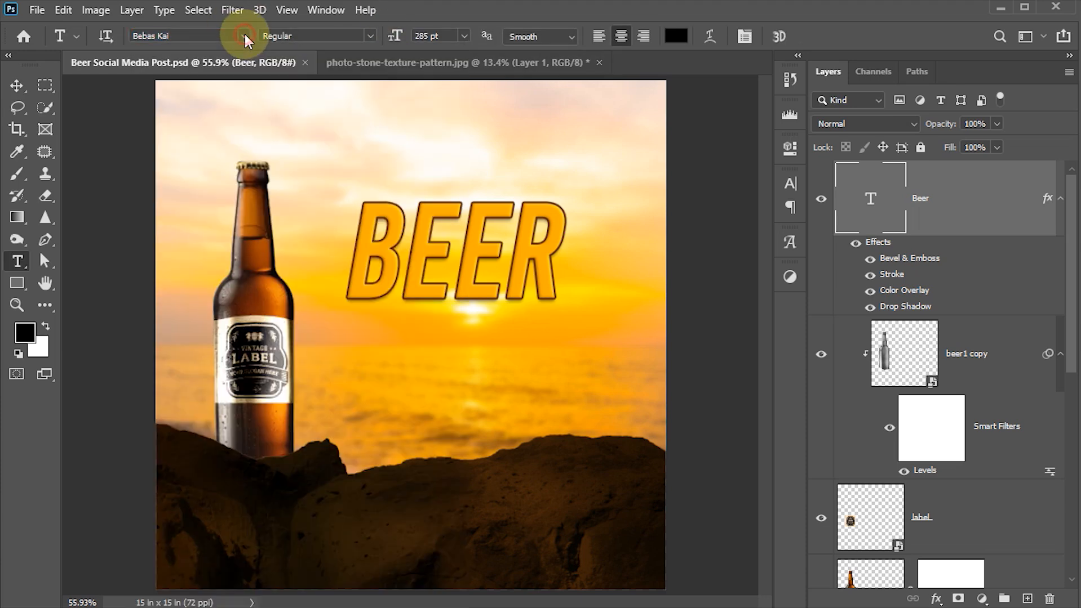
pyautogui.click(341, 155)
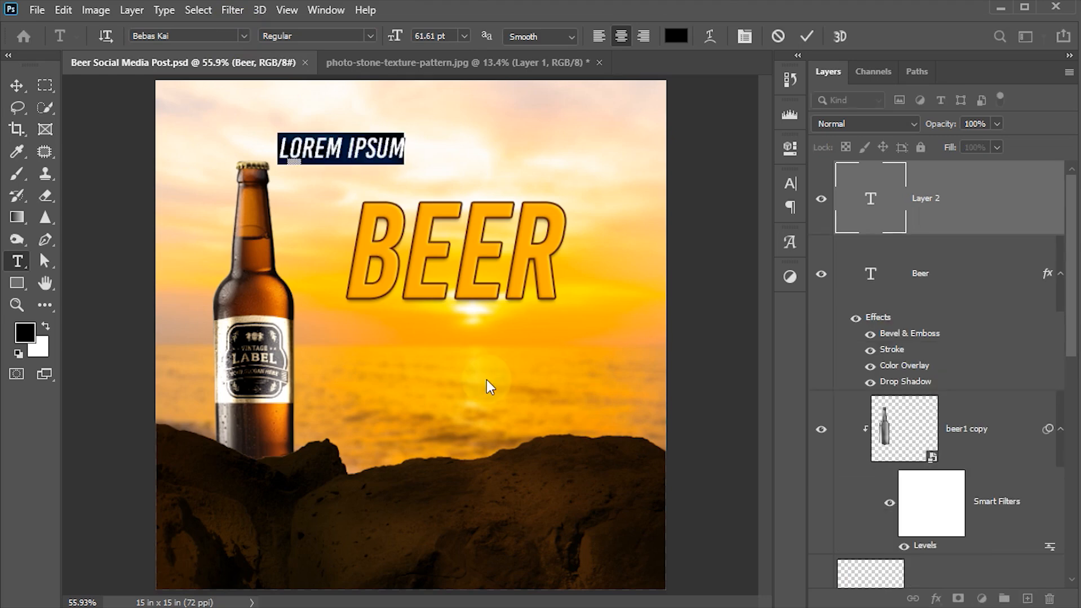
pyautogui.write('I')
pyautogui.write('IME')
pyautogui.write(' FOR A')
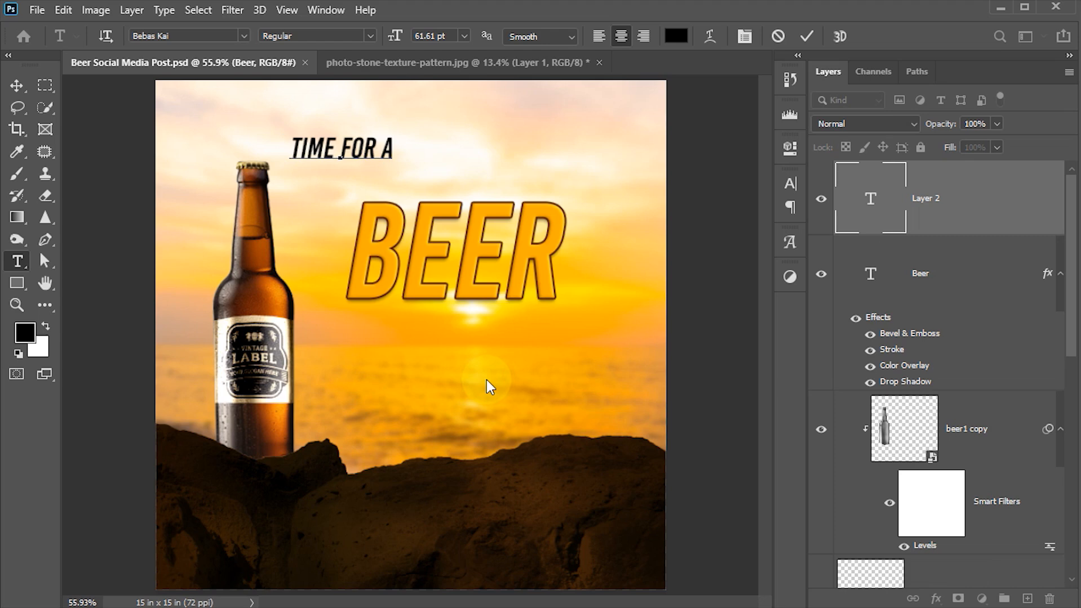
pyautogui.click(806, 37)
pyautogui.click(17, 85)
pyautogui.moveTo(354, 171); pyautogui.dragTo(470, 204)
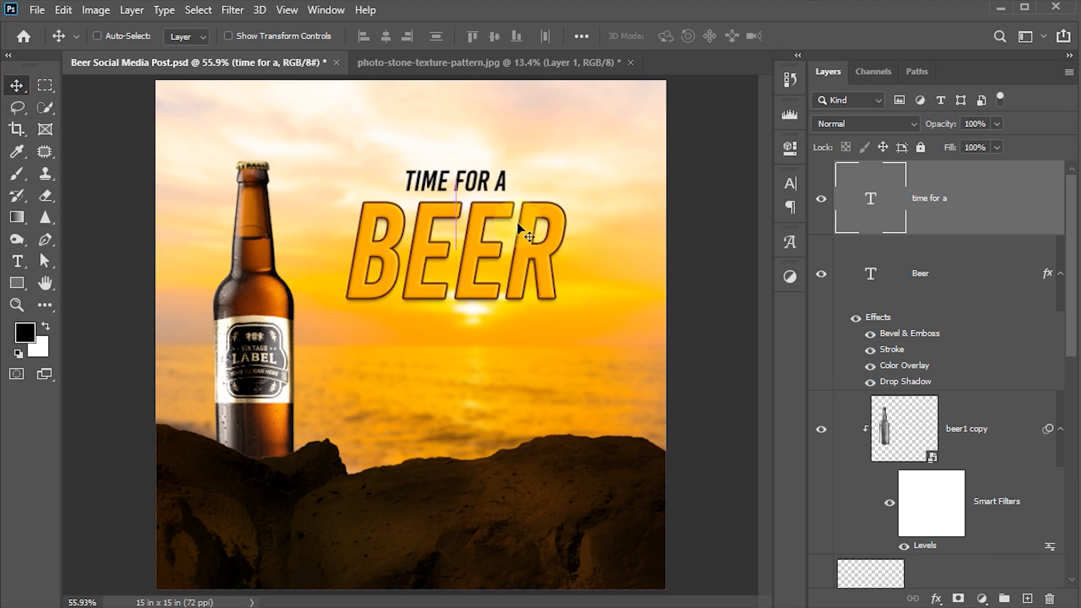
# - Set the font size of the TIME FOR A text to 70 pt
pyautogui.click(790, 184)
pyautogui.click(656, 229)
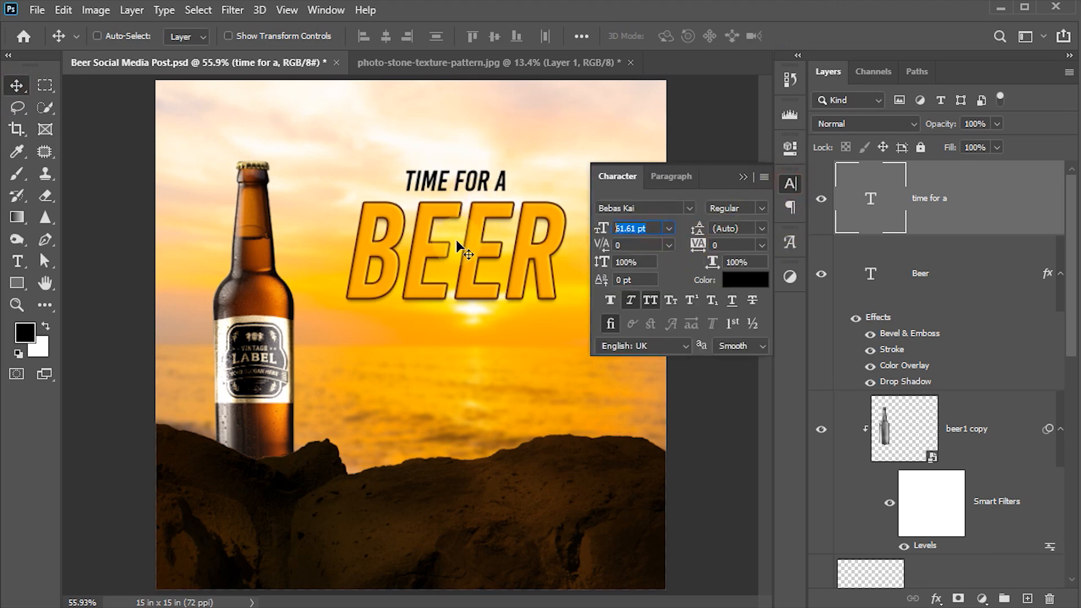
pyautogui.write('75')
pyautogui.press('Return')
pyautogui.click(714, 197)
pyautogui.click(648, 228)
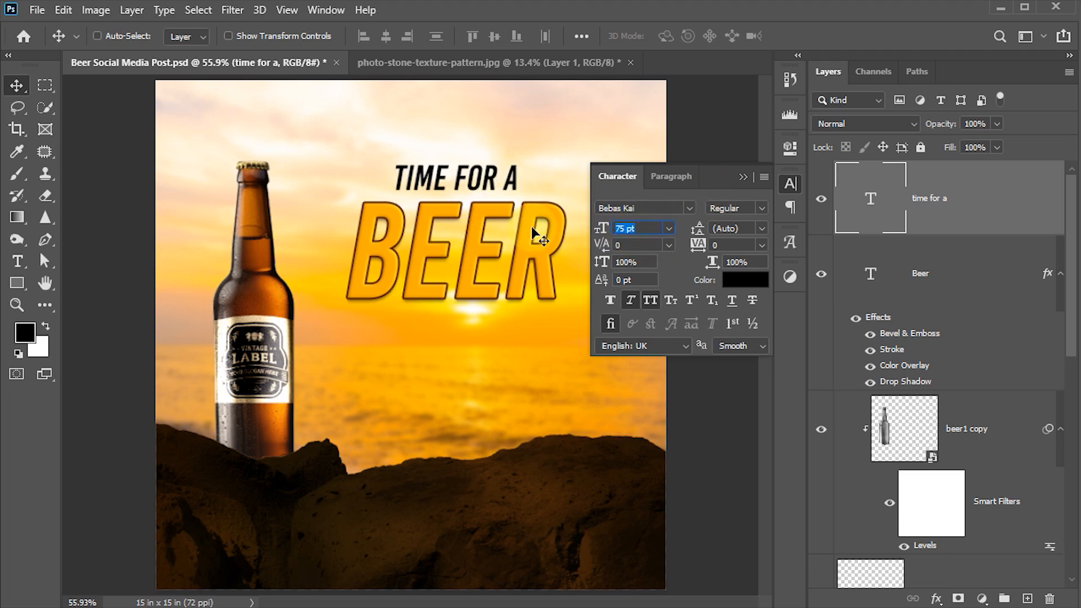
pyautogui.write('70')
pyautogui.press('Return')
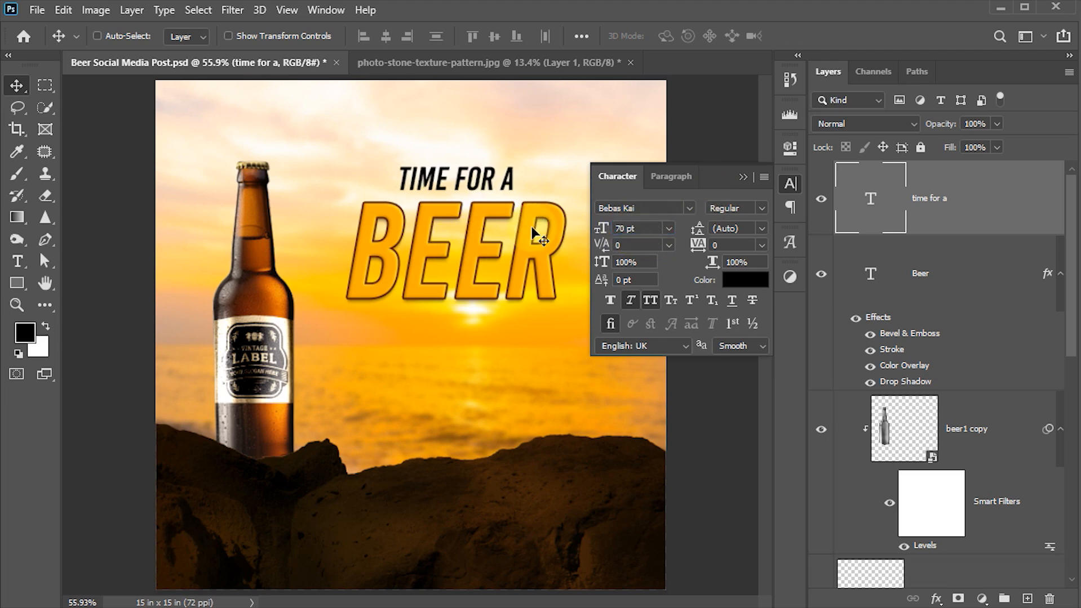
pyautogui.click(786, 188)
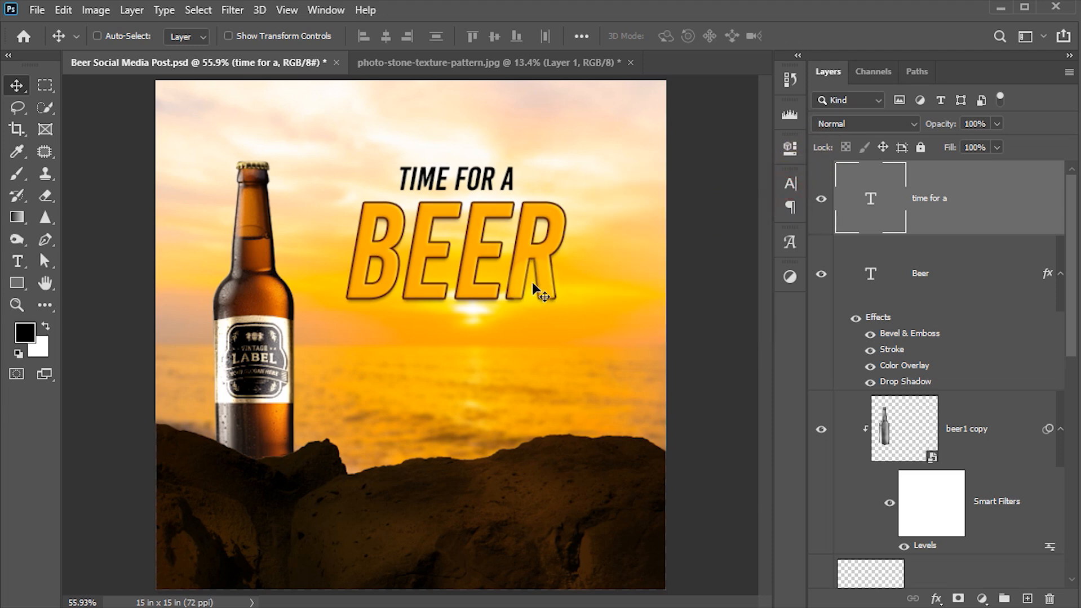
# - Nudge the TIME FOR A text slightly down so it sits closer to the BEER headline
pyautogui.press('Down')
pyautogui.press('Down')
pyautogui.press('Down')
pyautogui.press('Down')
pyautogui.press('Down')
pyautogui.press('Down')
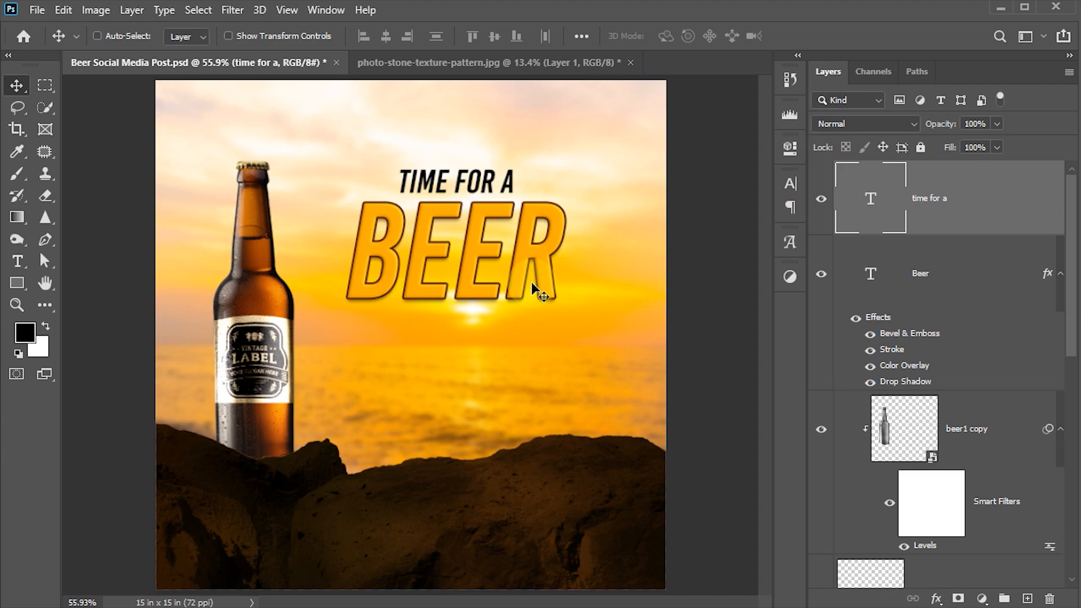
pyautogui.press('Down')
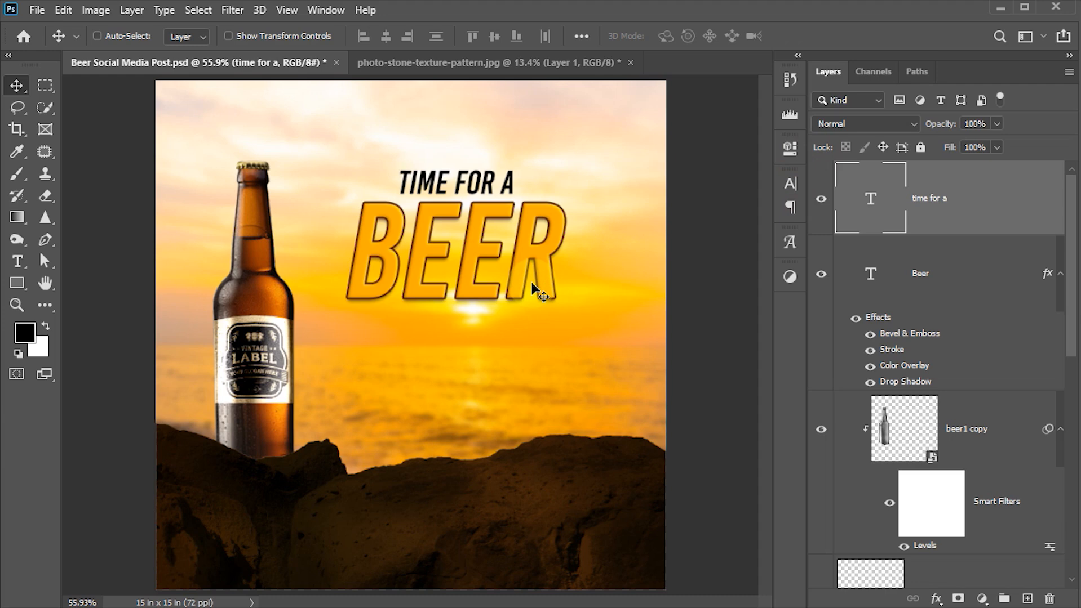
pyautogui.press('Up')
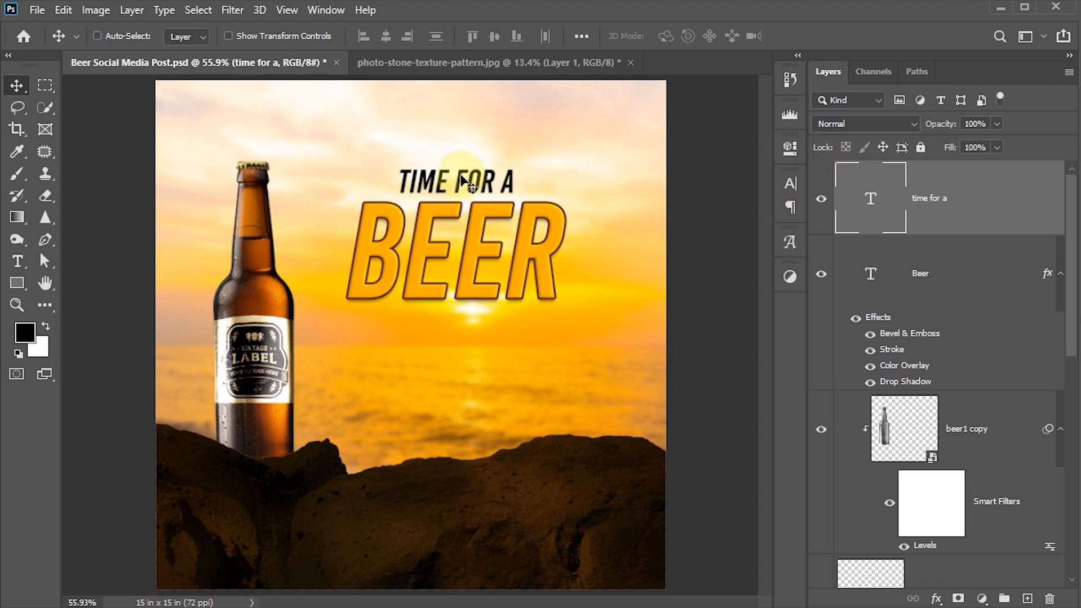
# - Duplicate TIME FOR A below BEER and replace the copy's wording with the two lines "Enjoy rich taste / of classic beer" from text.txt in Notepad
pyautogui.moveTo(461, 179); pyautogui.dragTo(461, 326)
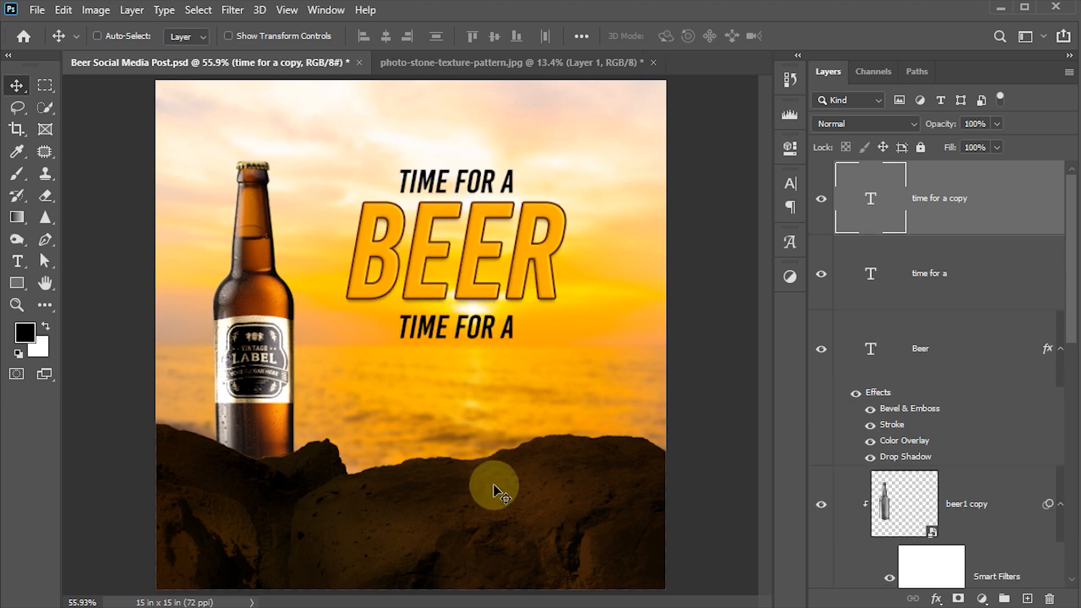
pyautogui.click(534, 605)
pyautogui.moveTo(290, 236); pyautogui.dragTo(169, 212)
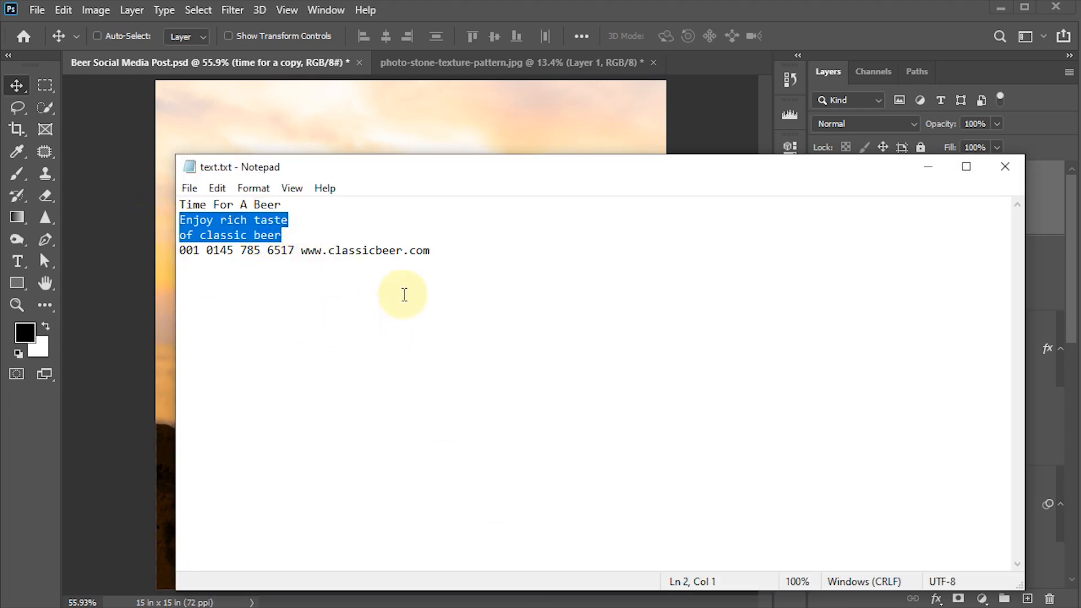
pyautogui.click(147, 276)
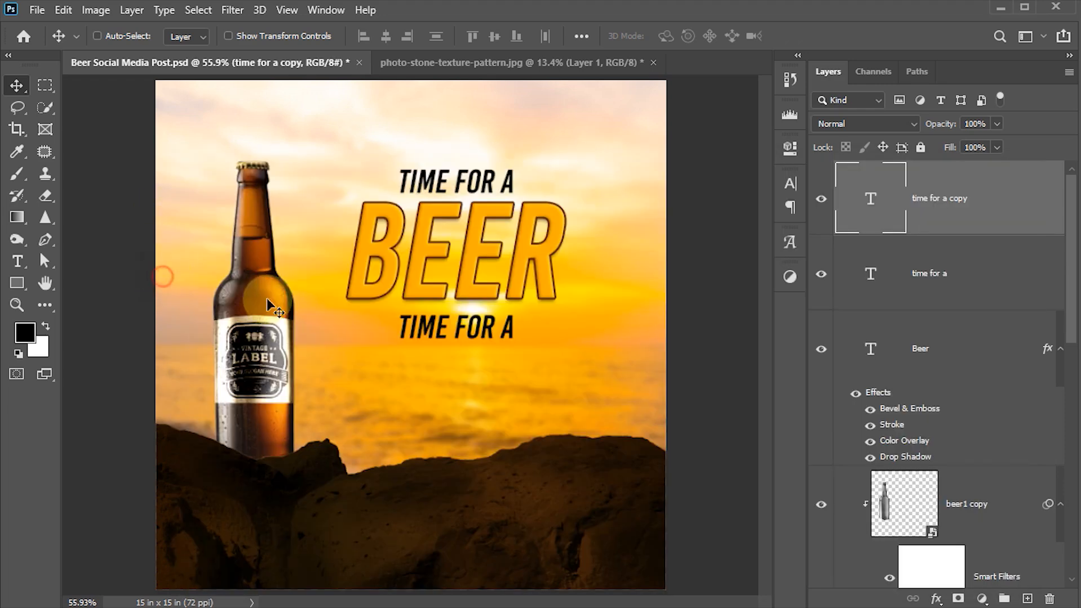
pyautogui.doubleClick(428, 336)
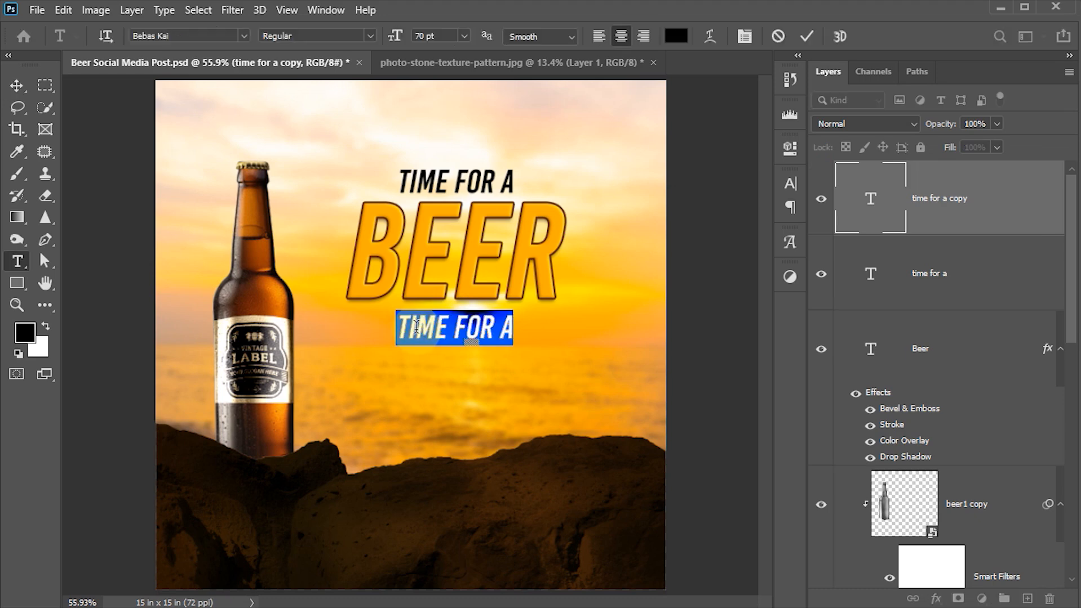
pyautogui.press('ctrl')
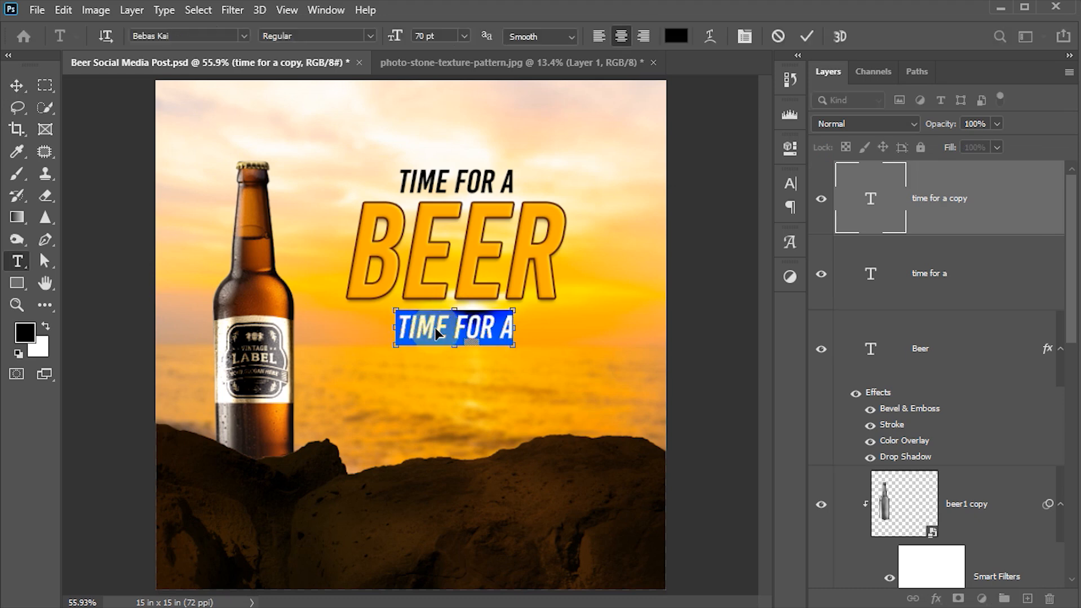
pyautogui.write('ENJOY RICH TASTE OF CLASSIC BEER')
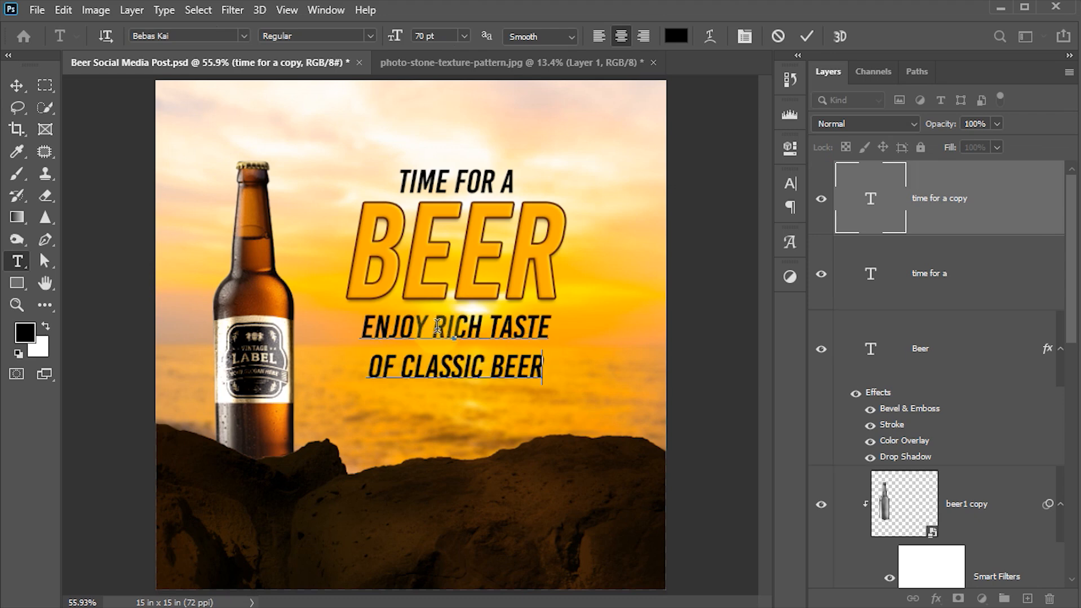
pyautogui.hotkey('ctrl', 'Return')
# - Set the tagline below BEER in CentSchbkCyrill BT at 35 pt and move it up closer to the headline
pyautogui.click(789, 183)
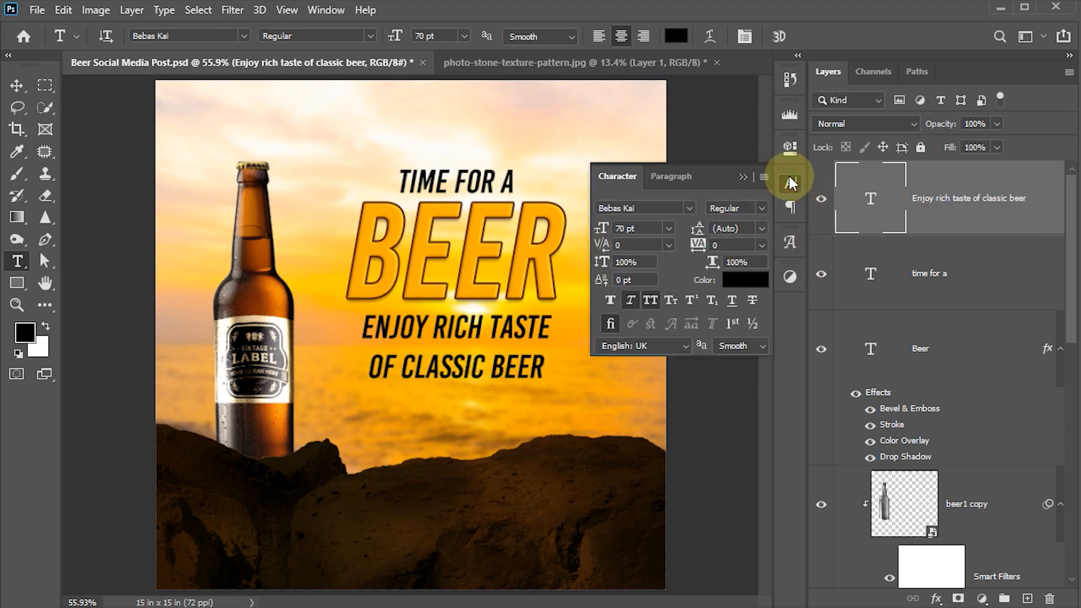
pyautogui.click(689, 208)
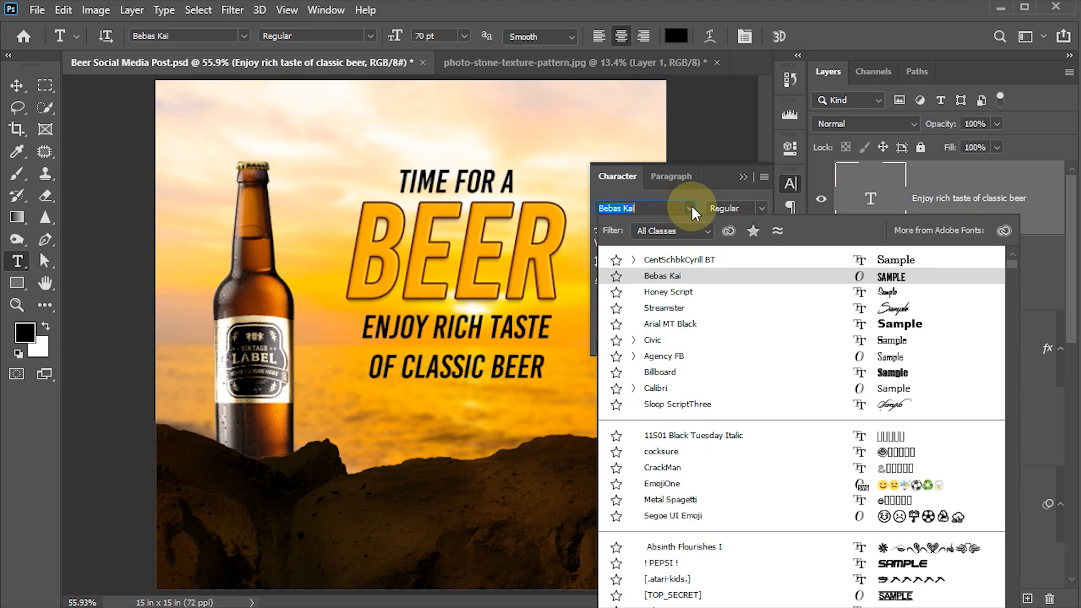
pyautogui.click(679, 260)
pyautogui.click(631, 230)
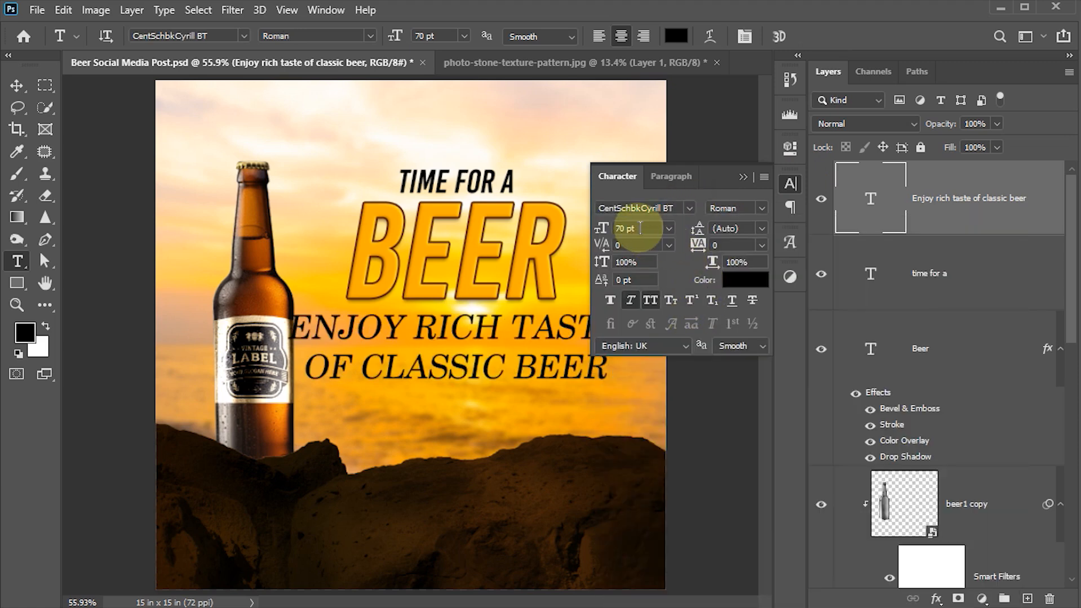
pyautogui.write('35')
pyautogui.press('Return')
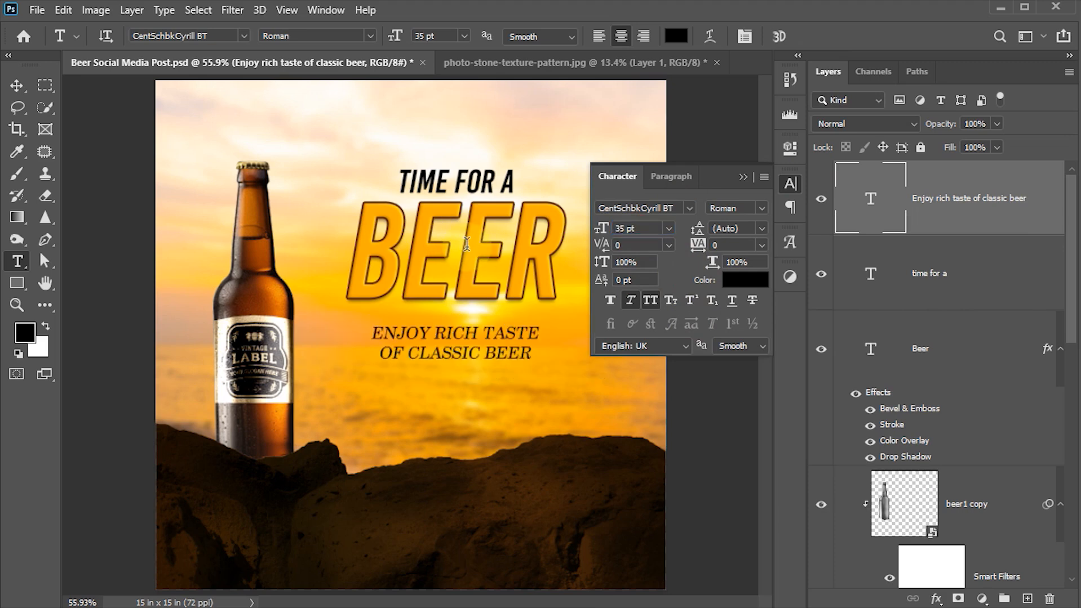
pyautogui.click(16, 86)
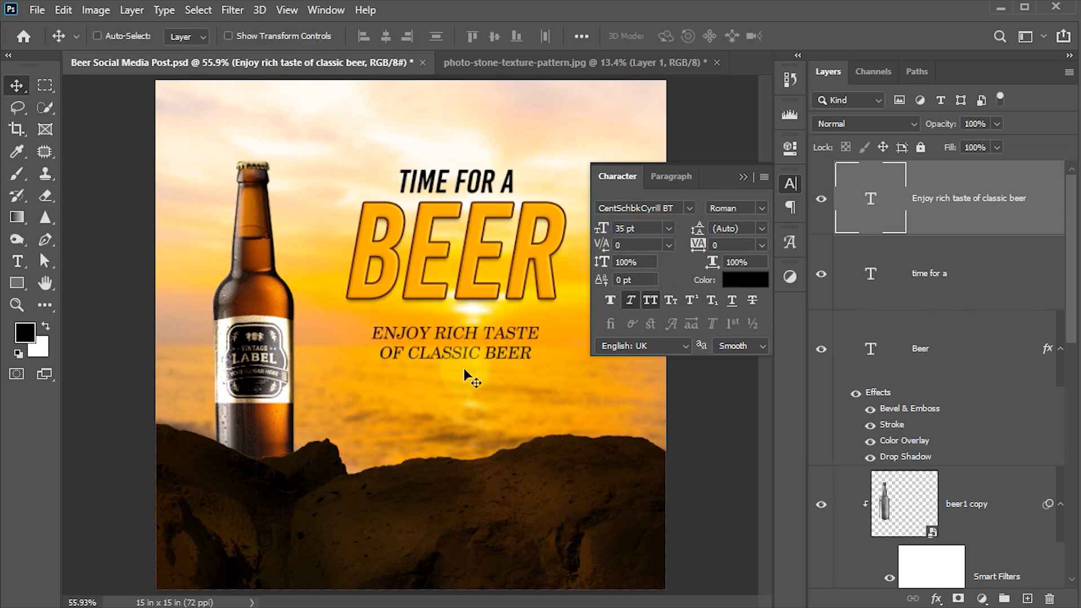
pyautogui.moveTo(463, 348); pyautogui.dragTo(464, 336)
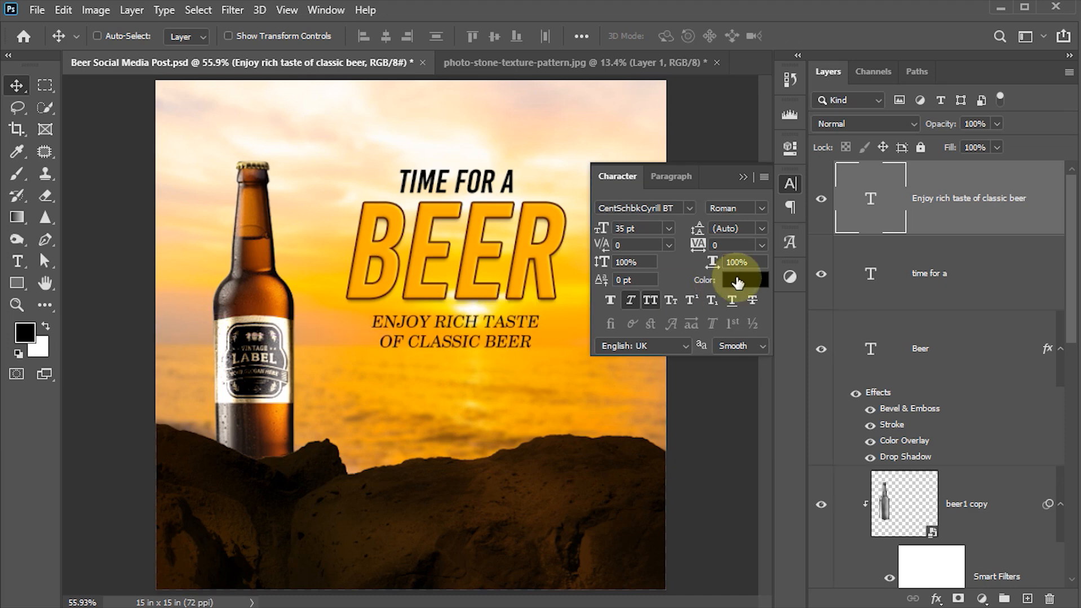
# - Change the tagline's text colour to very dark brown 261403
pyautogui.click(743, 278)
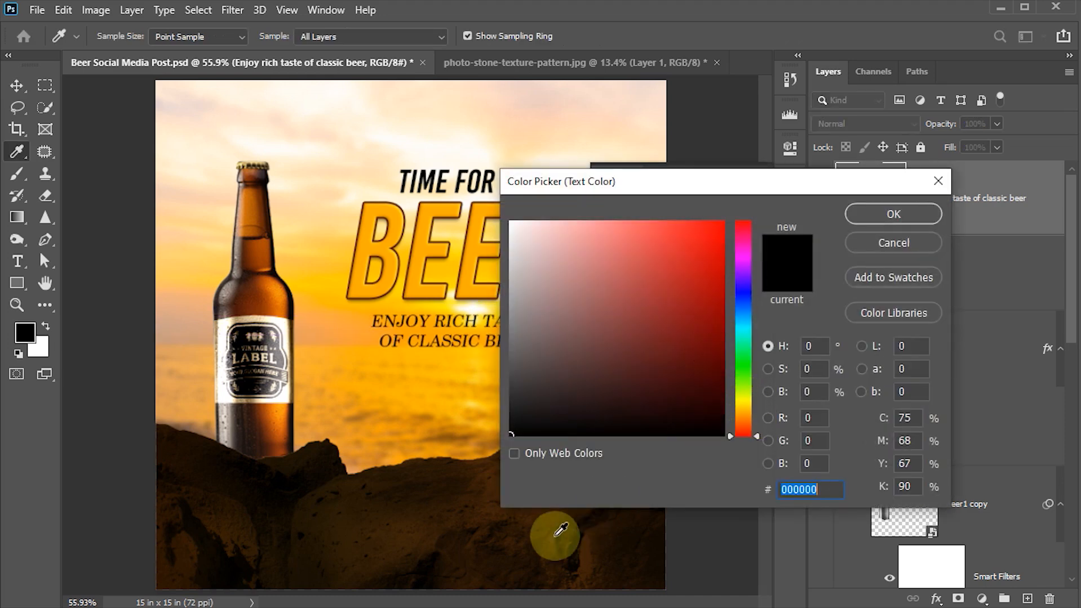
pyautogui.click(634, 508)
pyautogui.moveTo(702, 405); pyautogui.dragTo(699, 403)
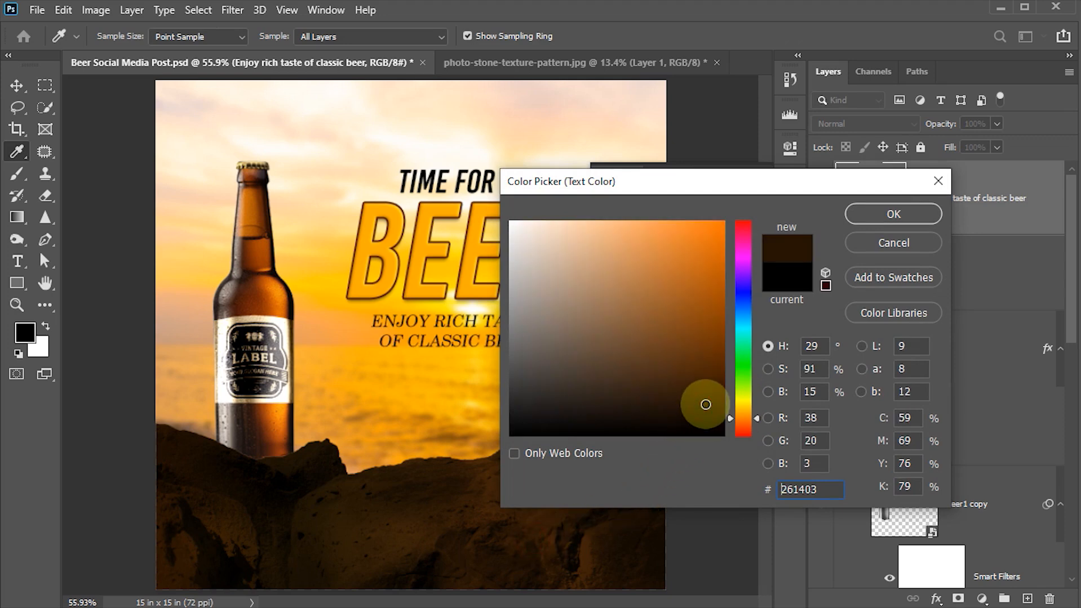
pyautogui.click(902, 214)
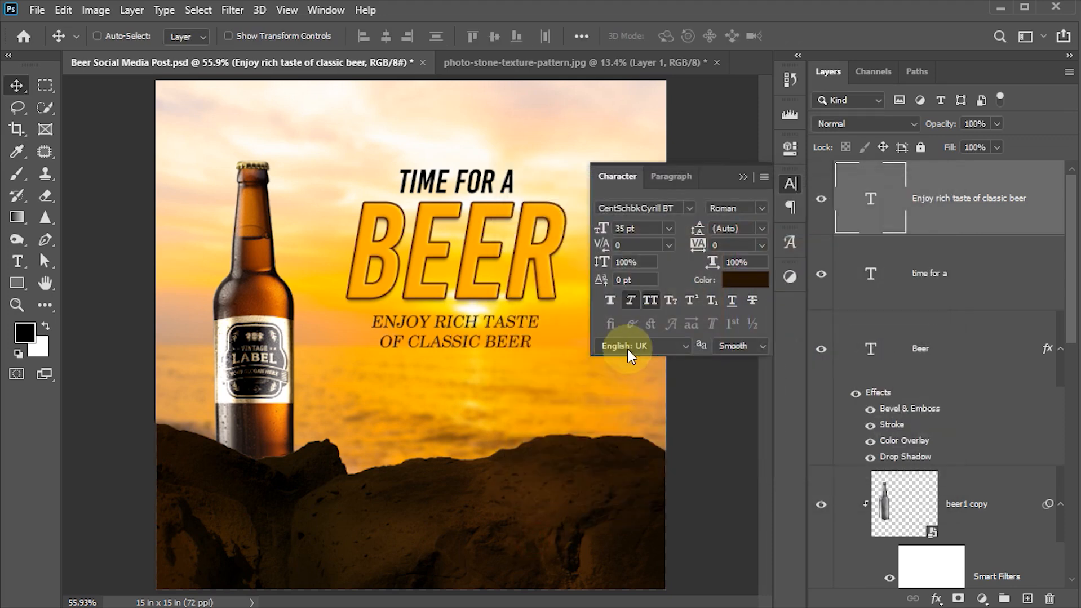
# - Select the TIME FOR A, BEER and tagline text layers, scale them together to about 115.64% and shift them slightly right
pyautogui.click(787, 182)
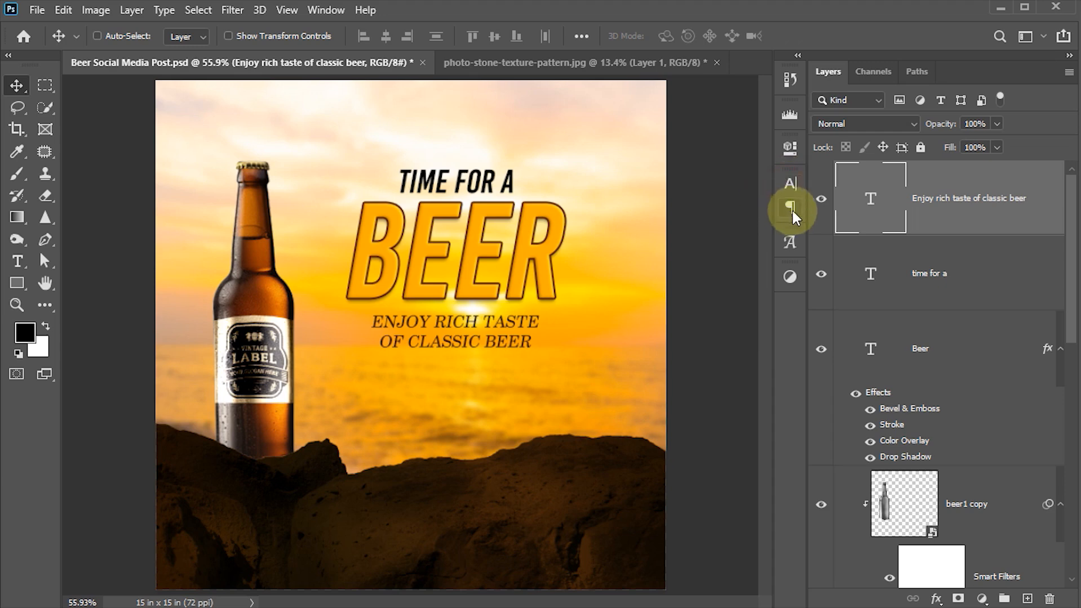
pyautogui.keyDown('shift'); pyautogui.click(962, 346); pyautogui.keyUp('shift')
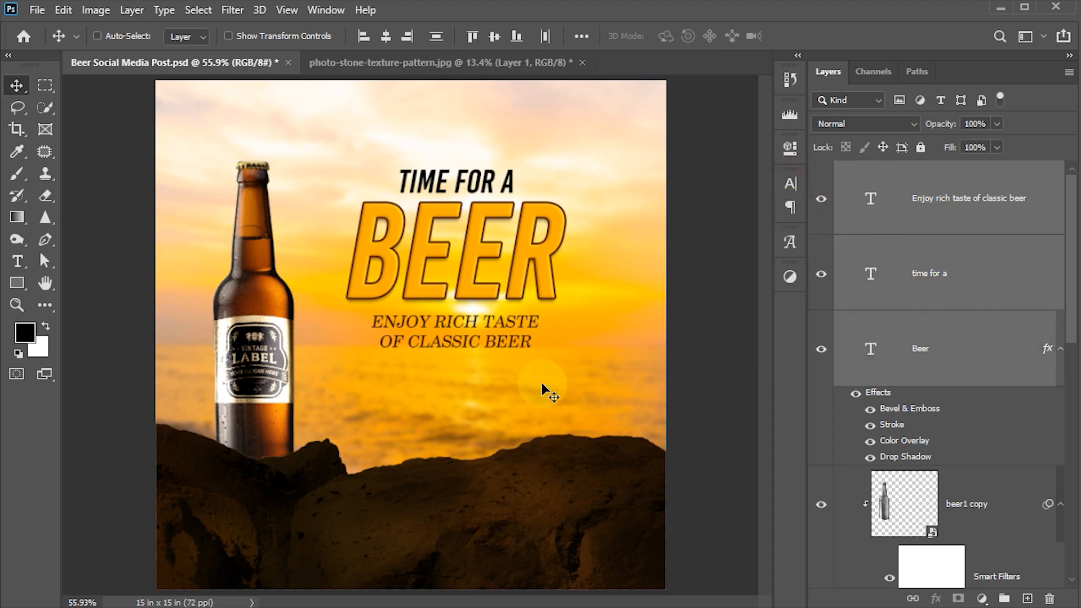
pyautogui.press('ctrl')
pyautogui.hotkey('ctrl', 't')
pyautogui.moveTo(564, 167); pyautogui.dragTo(583, 153)
pyautogui.moveTo(501, 276); pyautogui.dragTo(513, 275)
pyautogui.click(813, 71)
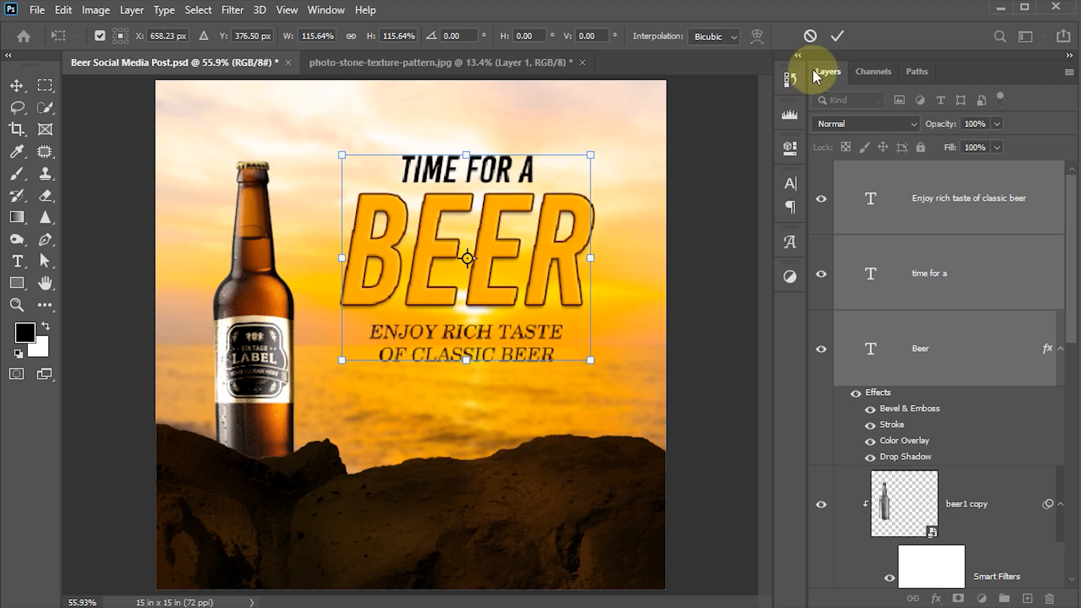
pyautogui.click(835, 37)
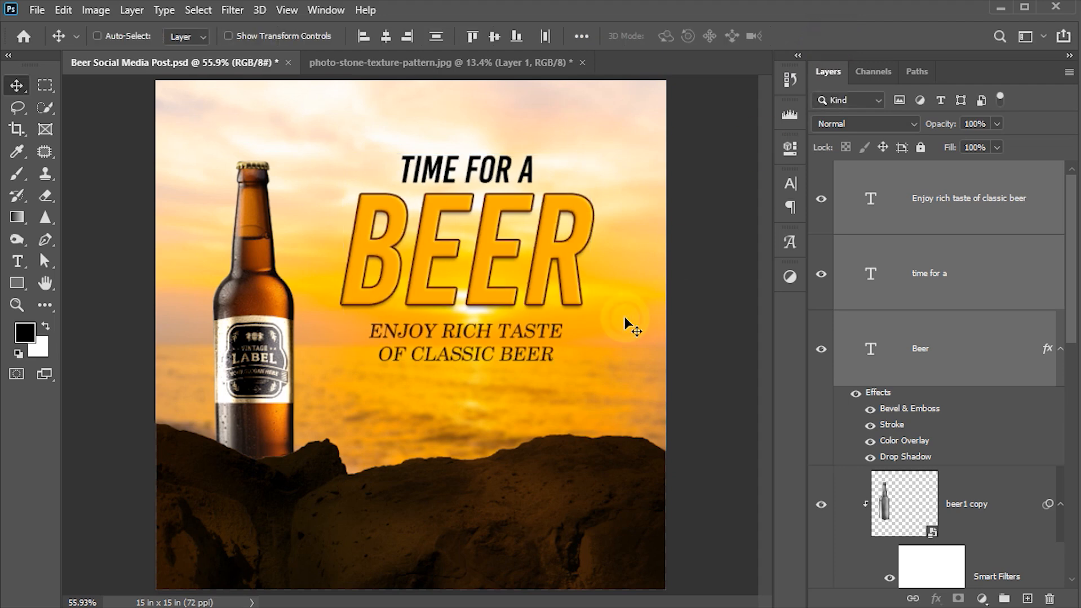
pyautogui.click(431, 401)
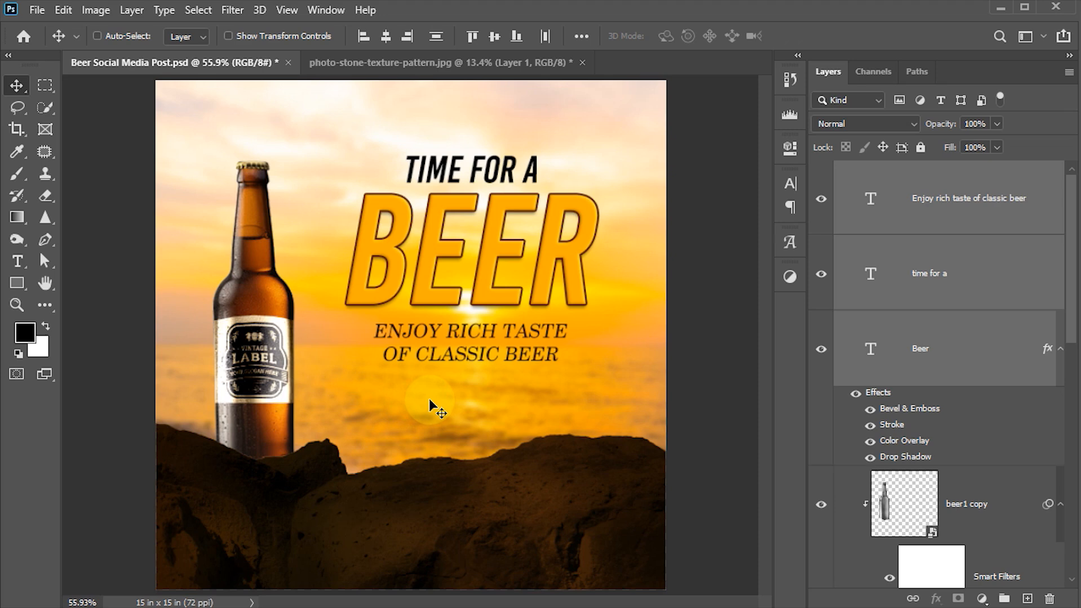
pyautogui.hotkey('ctrl', 'z')
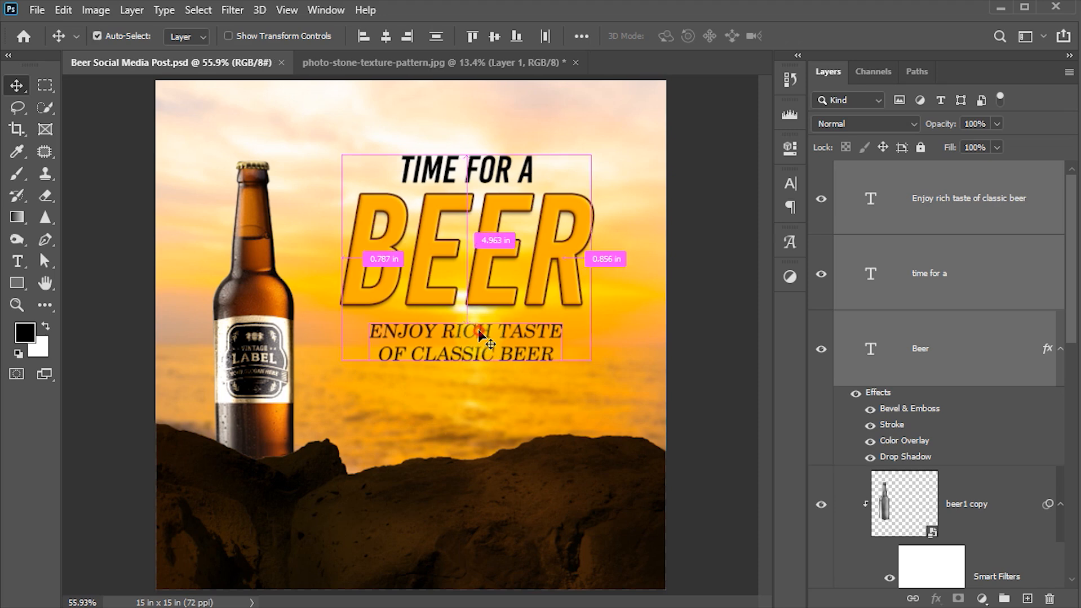
# - Set the tagline below BEER to 38 pt and fine-tune its vertical spacing from the headline
pyautogui.click(965, 194)
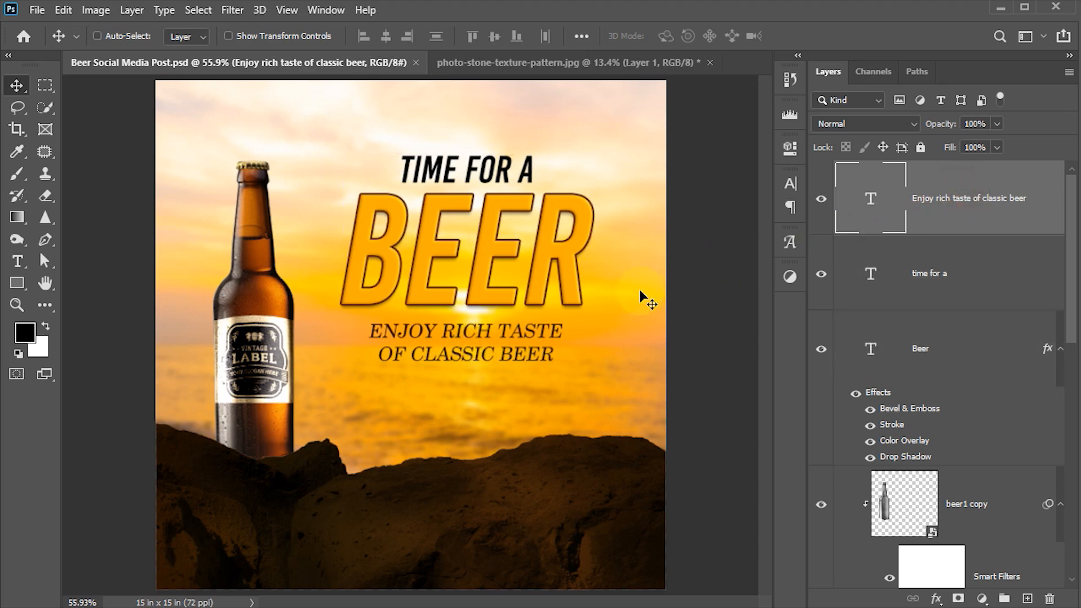
pyautogui.click(789, 186)
pyautogui.click(637, 228)
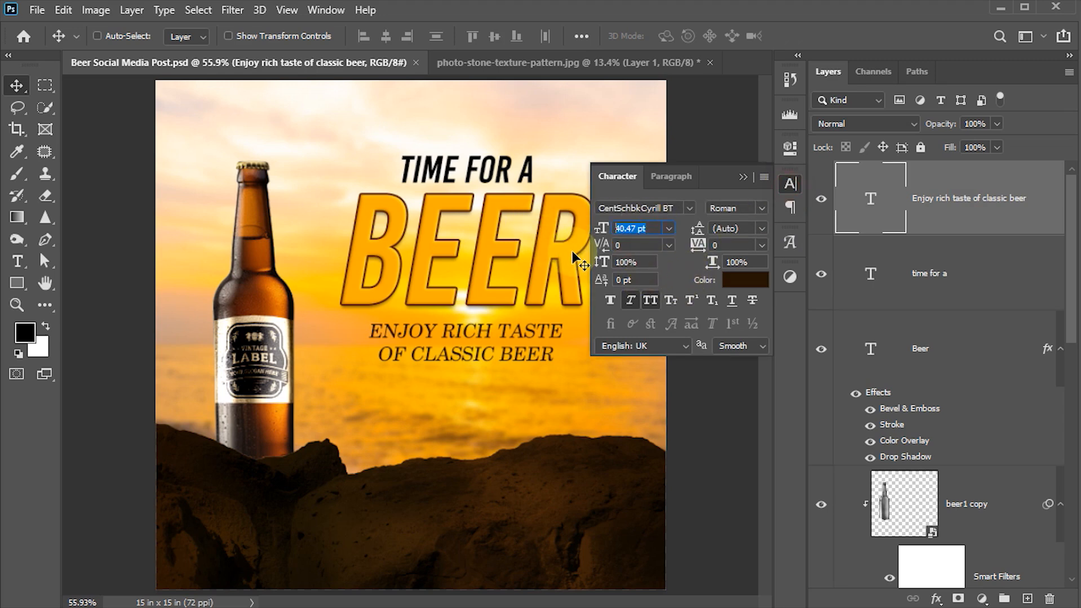
pyautogui.write('38')
pyautogui.press('Return')
pyautogui.click(545, 508)
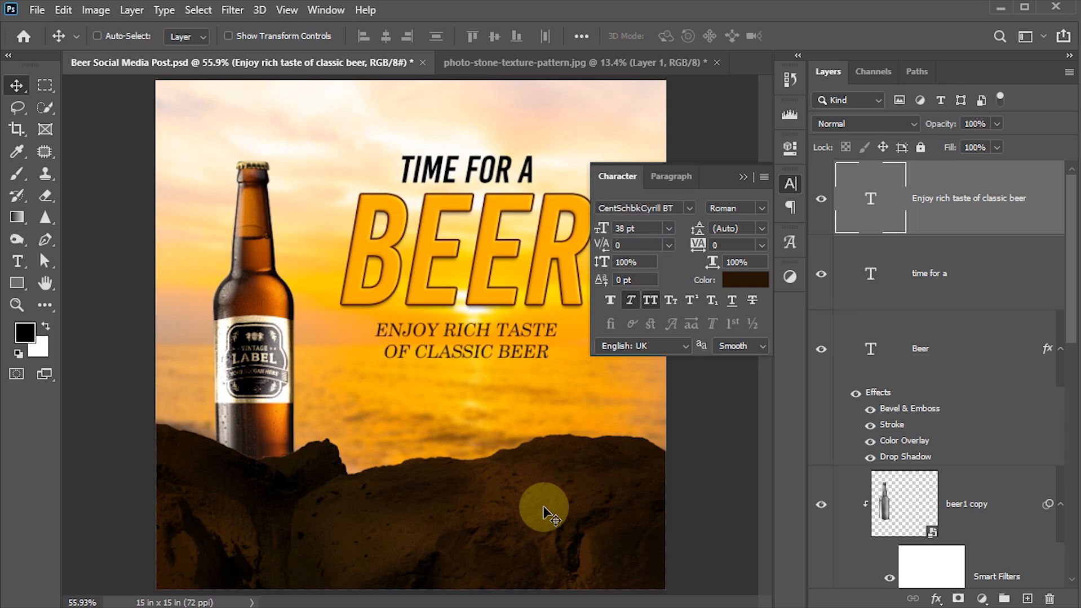
pyautogui.press('Up')
pyautogui.press('Up')
pyautogui.press('Up')
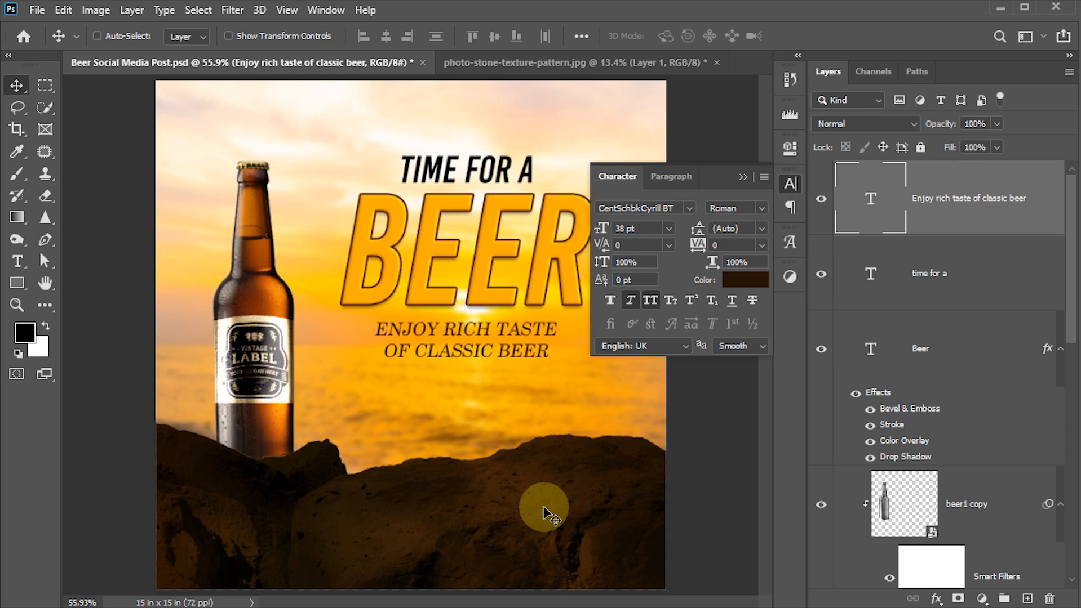
pyautogui.press('Down')
pyautogui.press('Down')
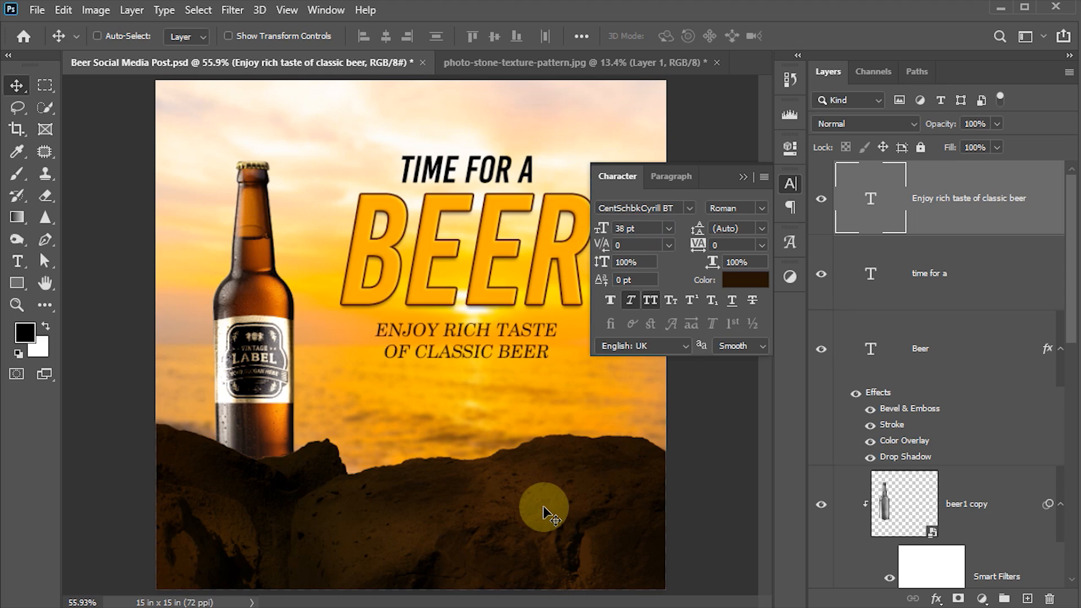
# - Nudge the TIME FOR A, BEER and tagline text layers slightly to the right together
pyautogui.keyDown('shift'); pyautogui.click(947, 340); pyautogui.keyUp('shift')
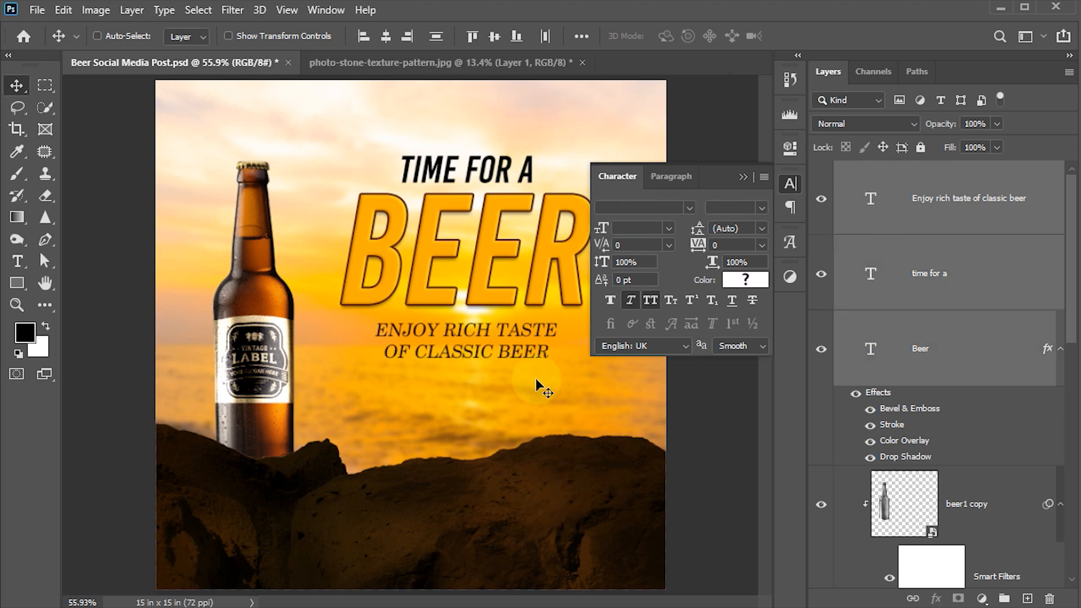
pyautogui.press('Right')
pyautogui.press('Right')
pyautogui.press('Right')
pyautogui.press('Right')
pyautogui.press('Right')
pyautogui.press('Right')
pyautogui.press('Right')
pyautogui.press('Right')
pyautogui.press('Right')
pyautogui.press('Right')
pyautogui.press('Right')
pyautogui.press('Right')
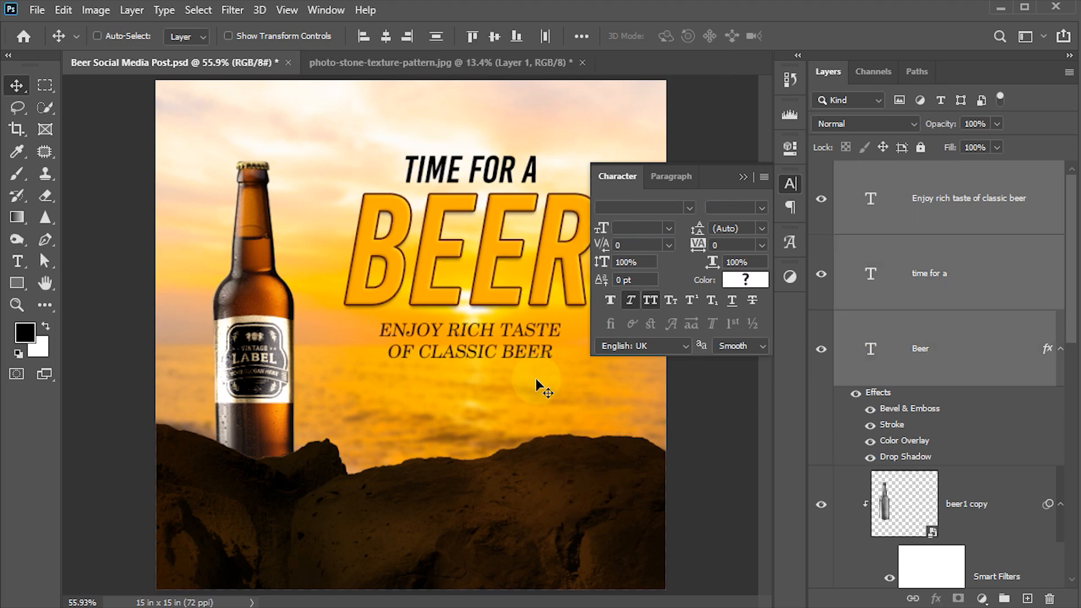
pyautogui.click(789, 180)
# - Place socialicons.png from the Beer post design folder above the tagline layer and move it to the poster's bottom-right corner
pyautogui.click(939, 180)
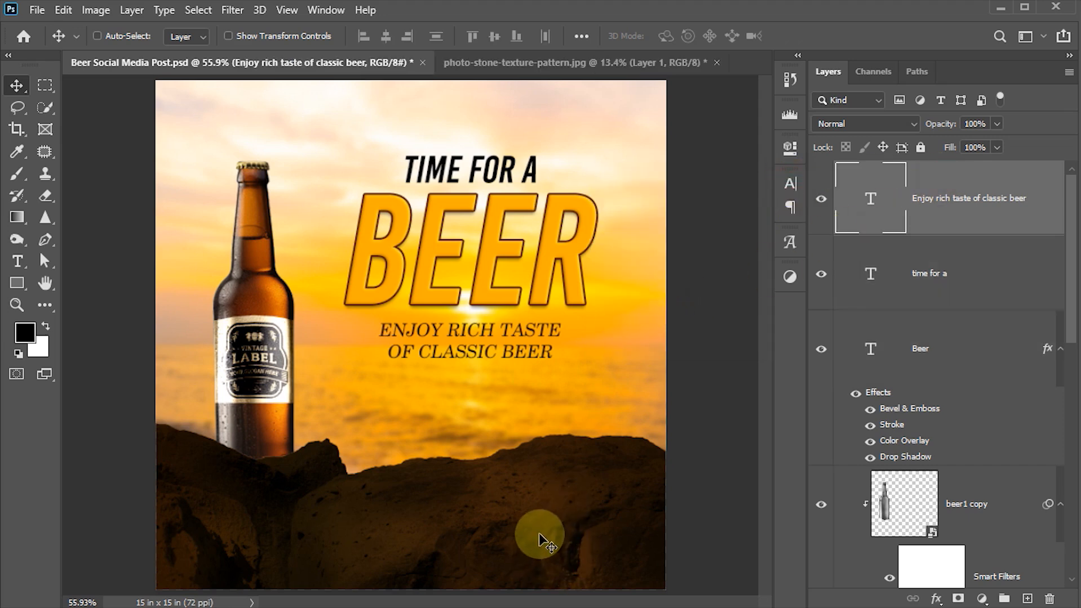
pyautogui.moveTo(264, 607)
pyautogui.click(282, 564)
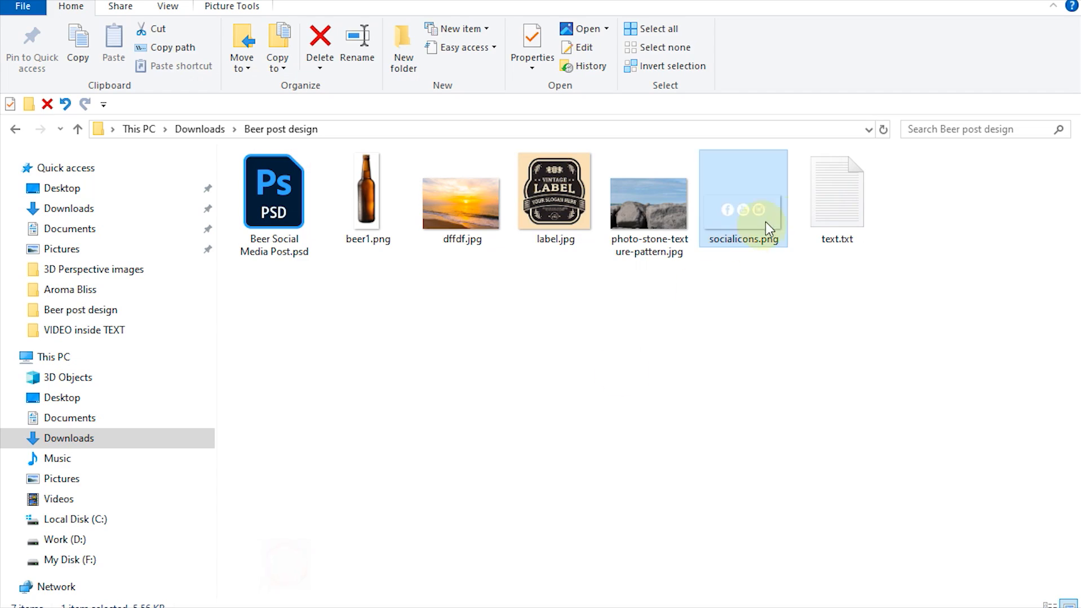
pyautogui.moveTo(733, 244); pyautogui.dragTo(564, 529)
pyautogui.moveTo(483, 504); pyautogui.dragTo(495, 510)
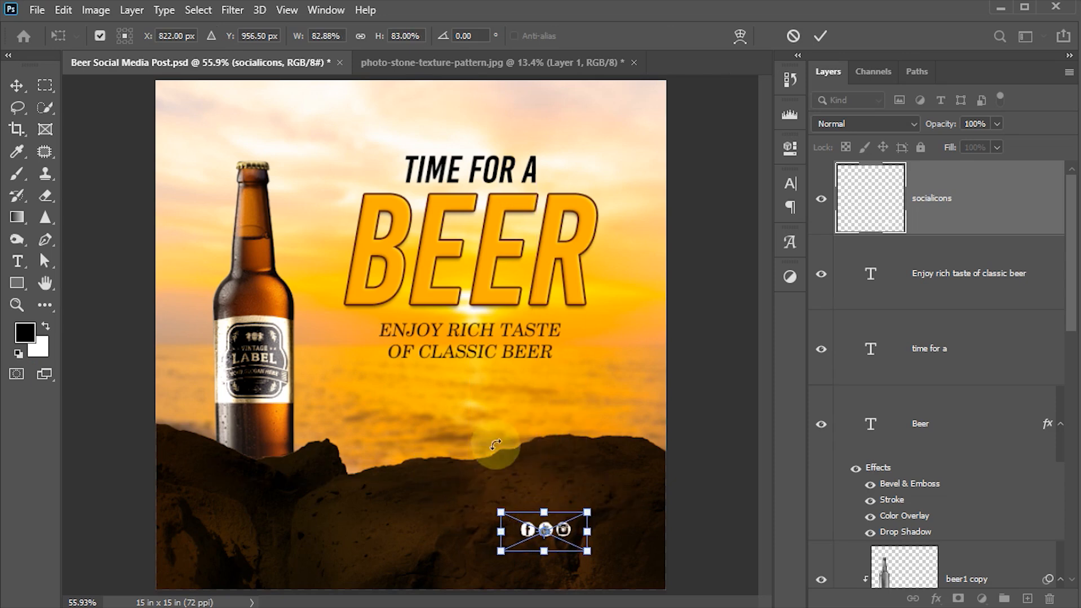
pyautogui.click(817, 36)
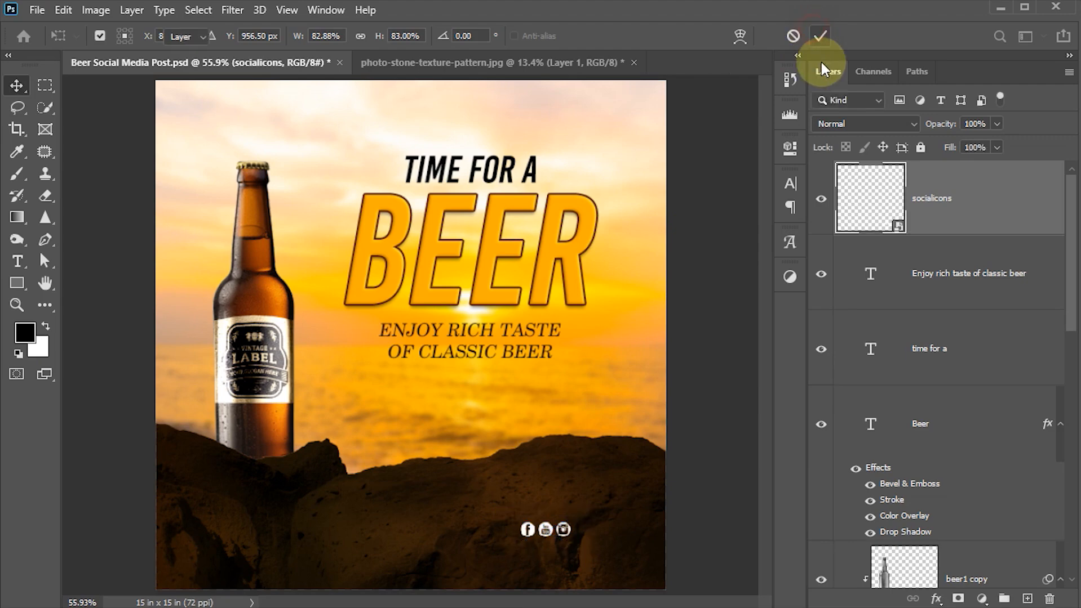
pyautogui.moveTo(574, 530); pyautogui.dragTo(632, 565)
pyautogui.moveTo(631, 562); pyautogui.dragTo(630, 560)
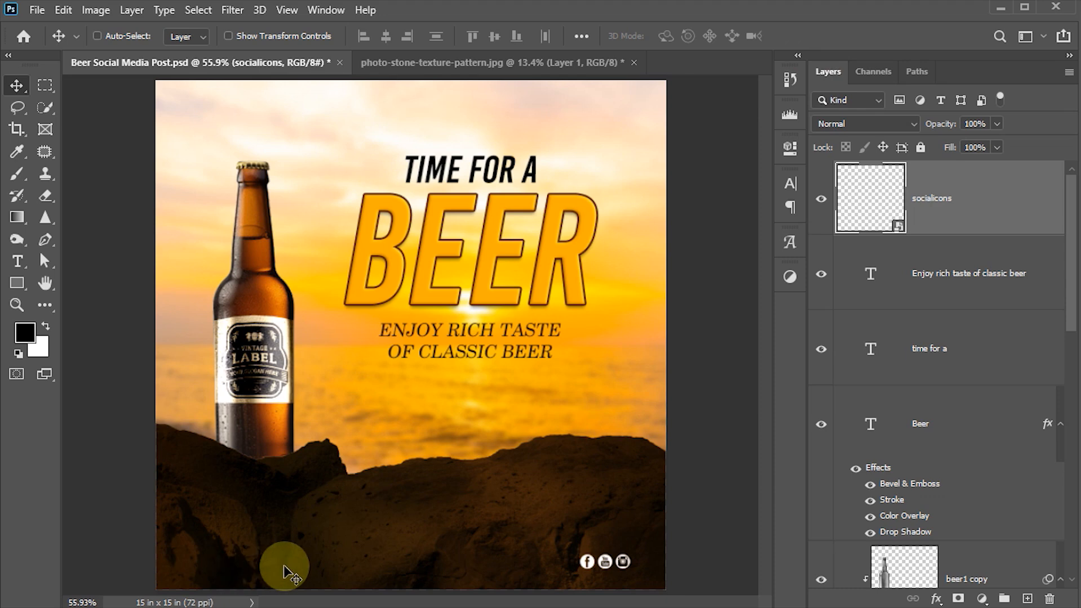
pyautogui.click(18, 261)
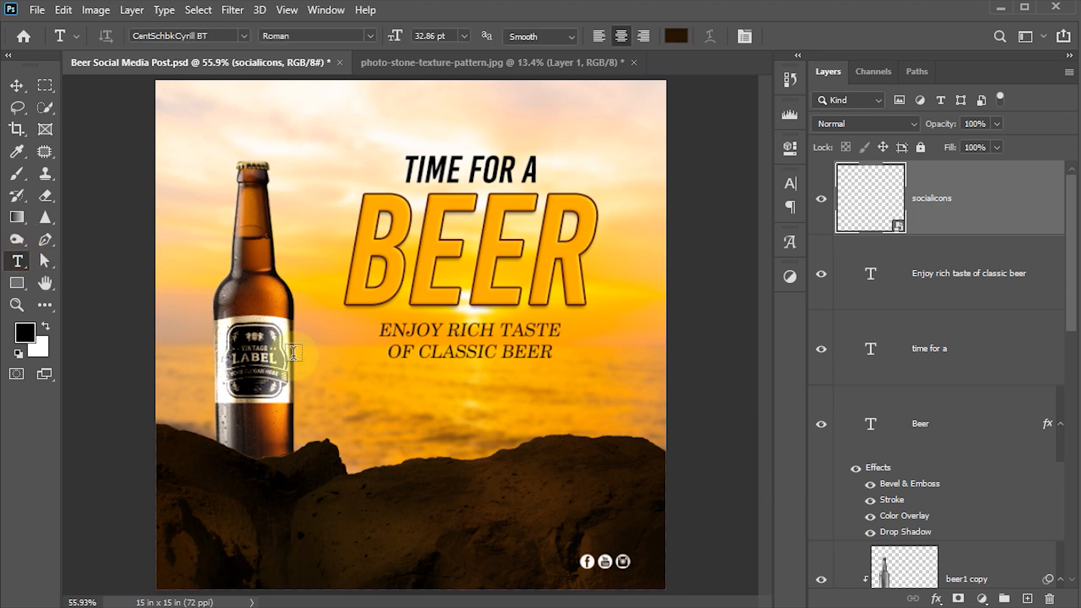
pyautogui.click(243, 36)
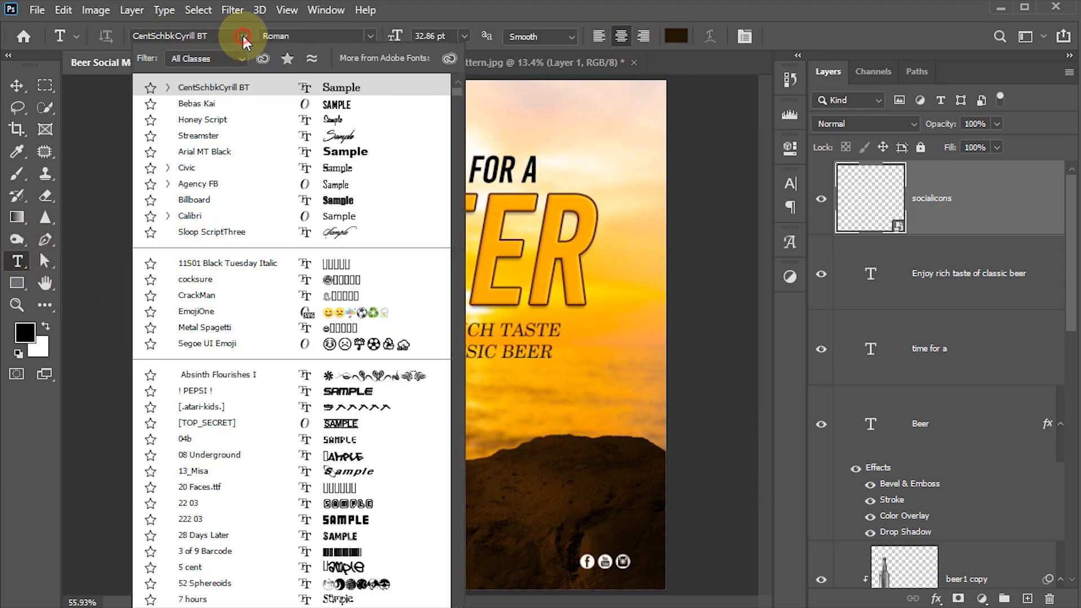
pyautogui.click(198, 218)
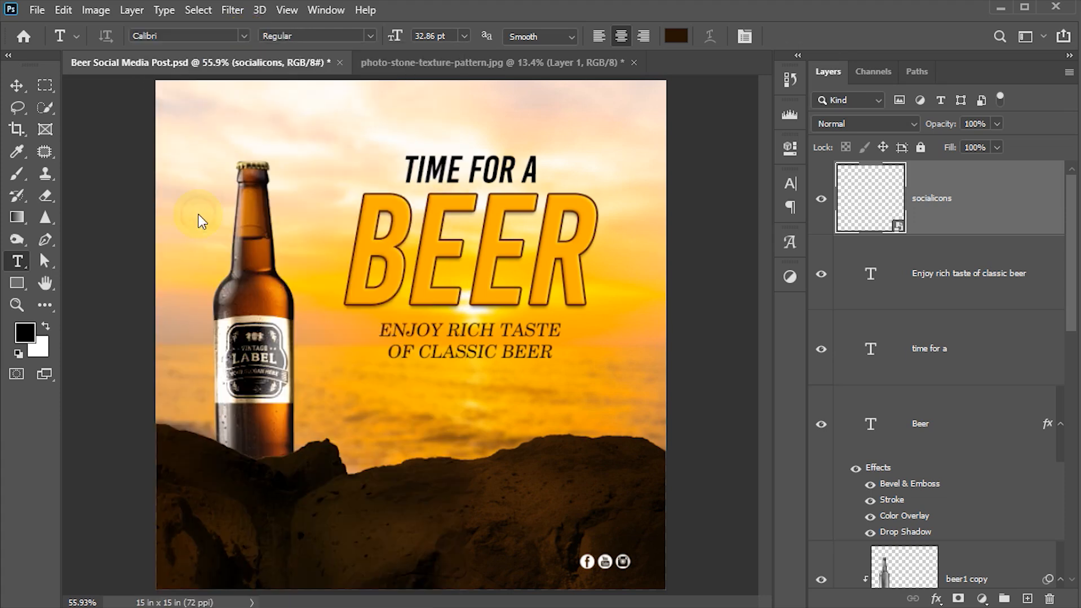
pyautogui.click(675, 36)
pyautogui.moveTo(537, 240); pyautogui.dragTo(510, 222)
pyautogui.click(893, 214)
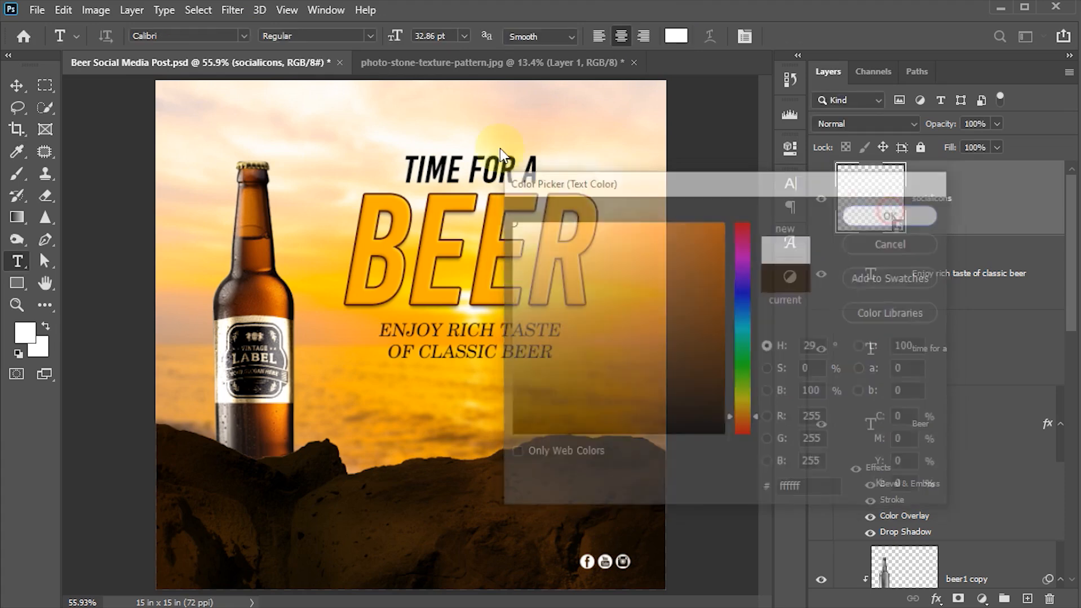
pyautogui.click(223, 528)
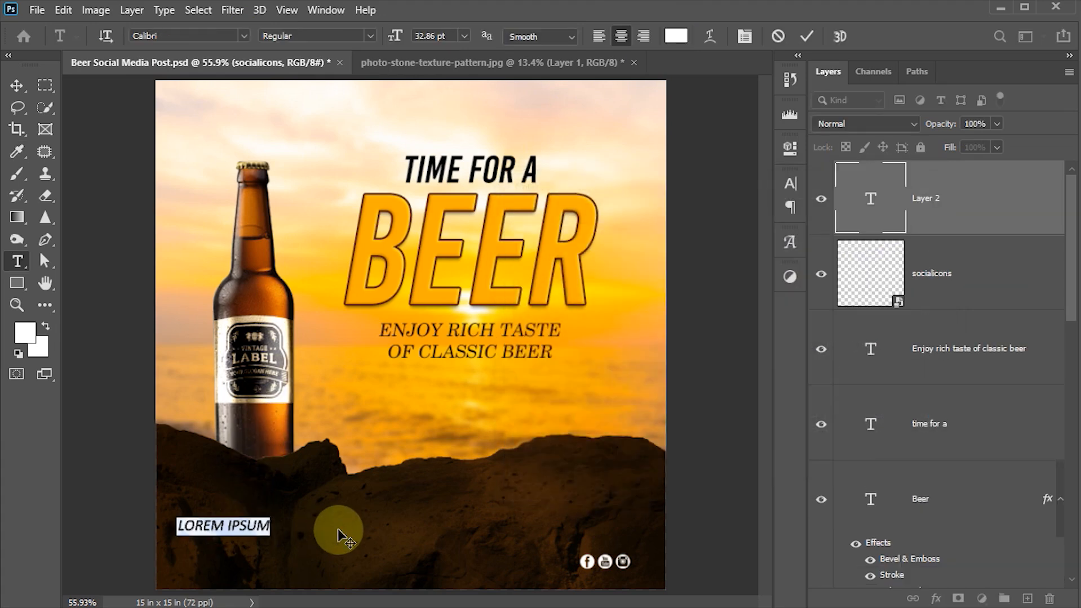
pyautogui.write('www.classicbeer.com')
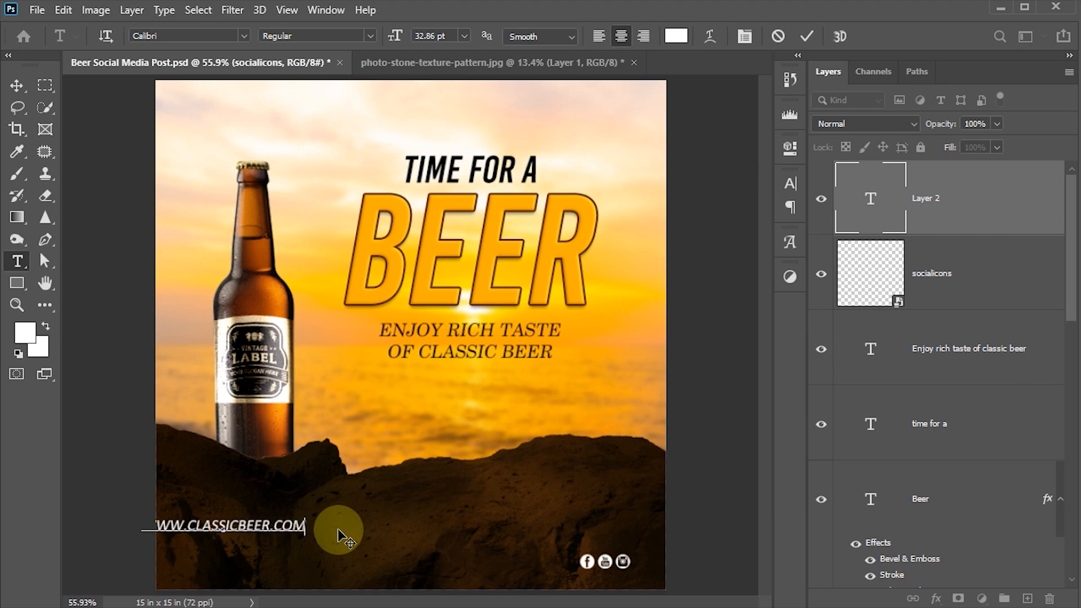
pyautogui.click(806, 36)
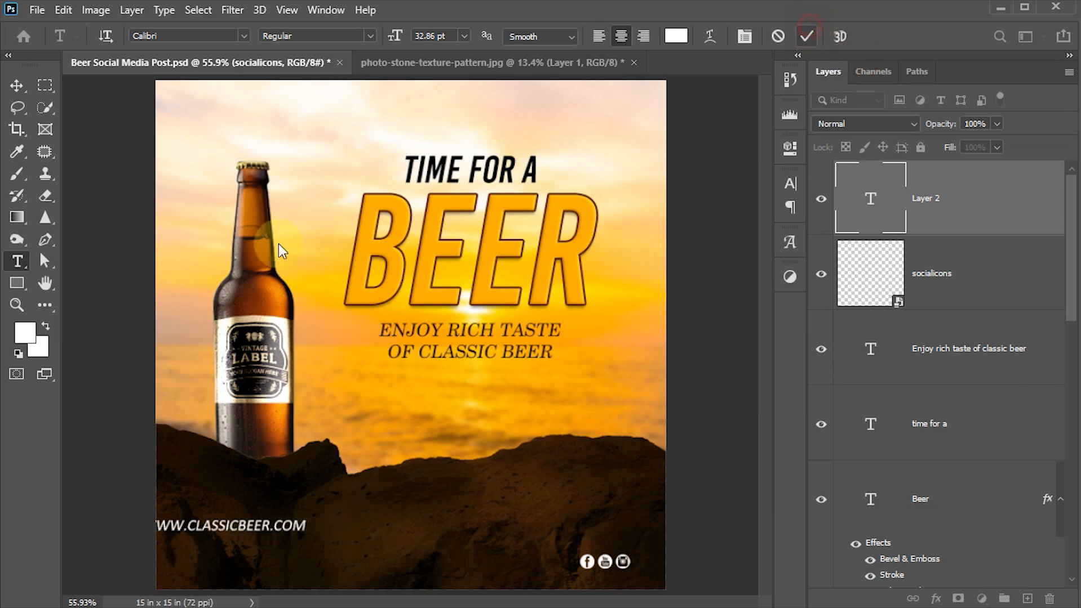
# - Move the website text fully inside the poster and turn off its All Caps and Faux Italic styles
pyautogui.click(790, 183)
pyautogui.click(16, 85)
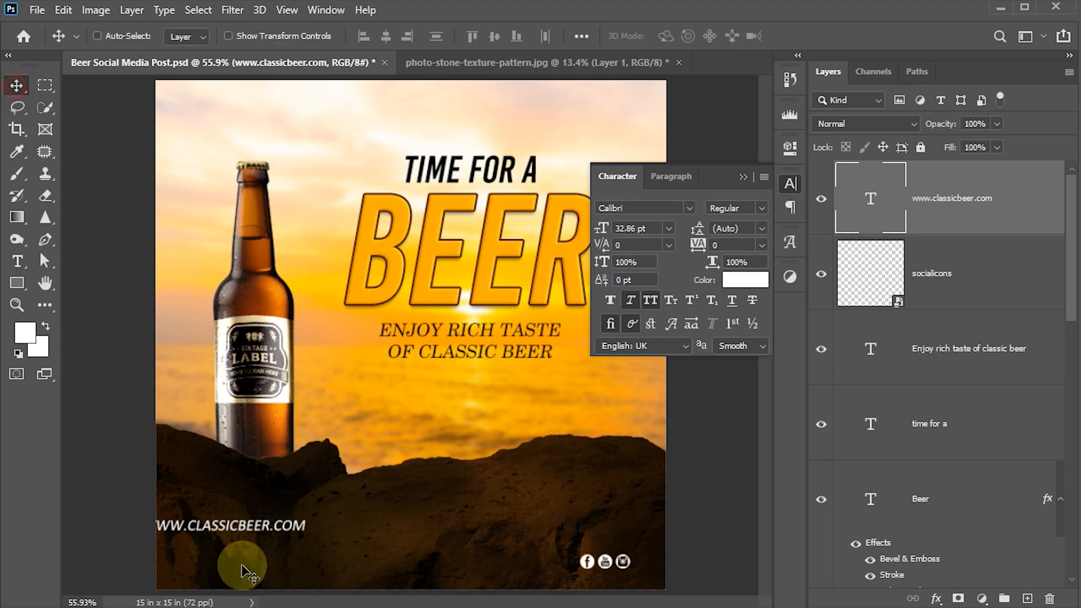
pyautogui.moveTo(237, 535); pyautogui.dragTo(264, 559)
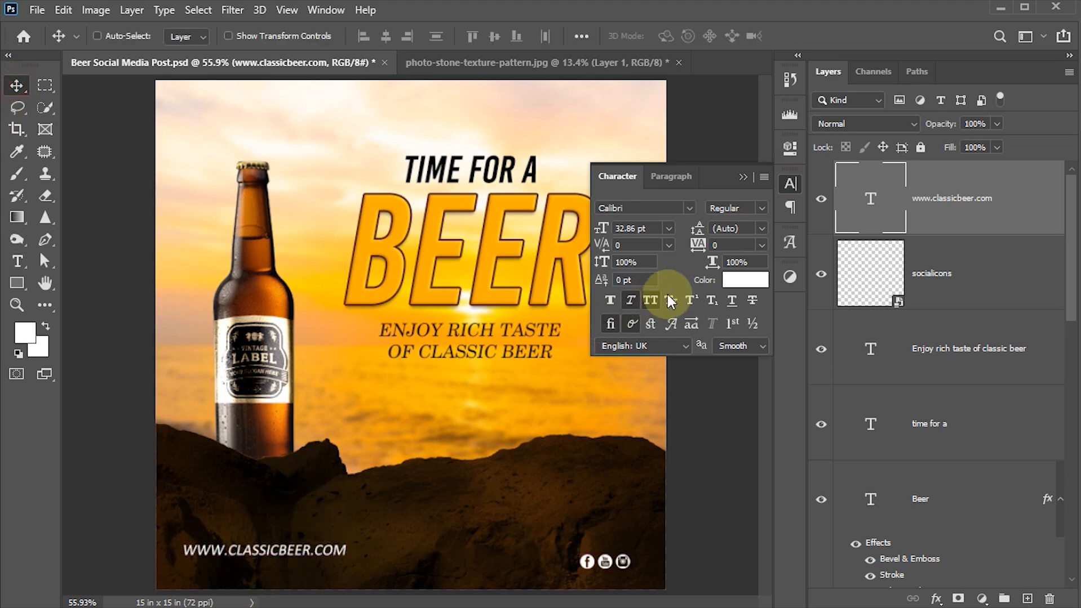
pyautogui.click(650, 300)
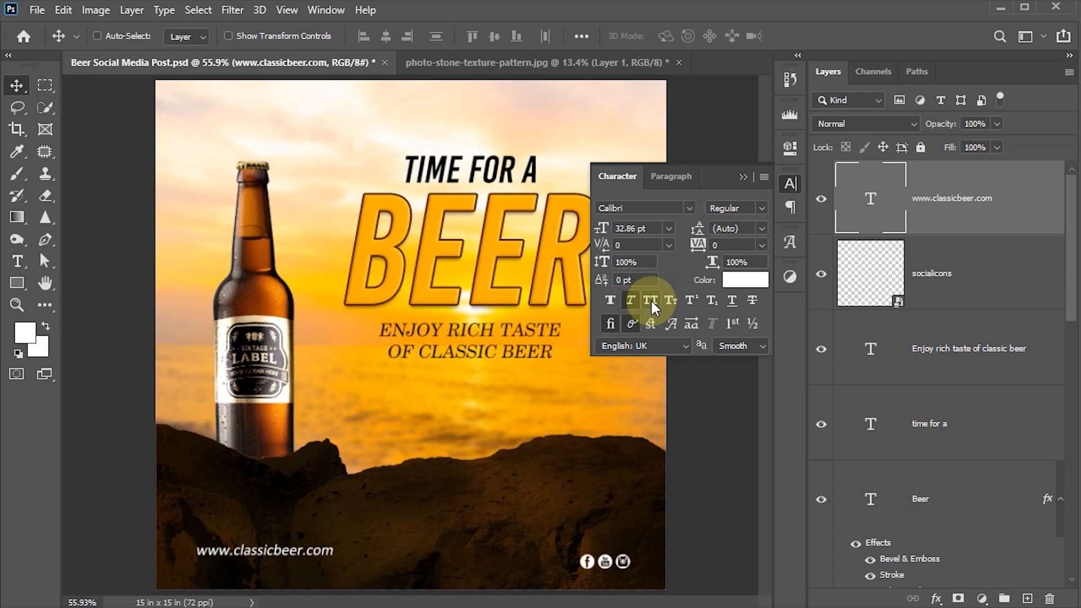
pyautogui.click(631, 300)
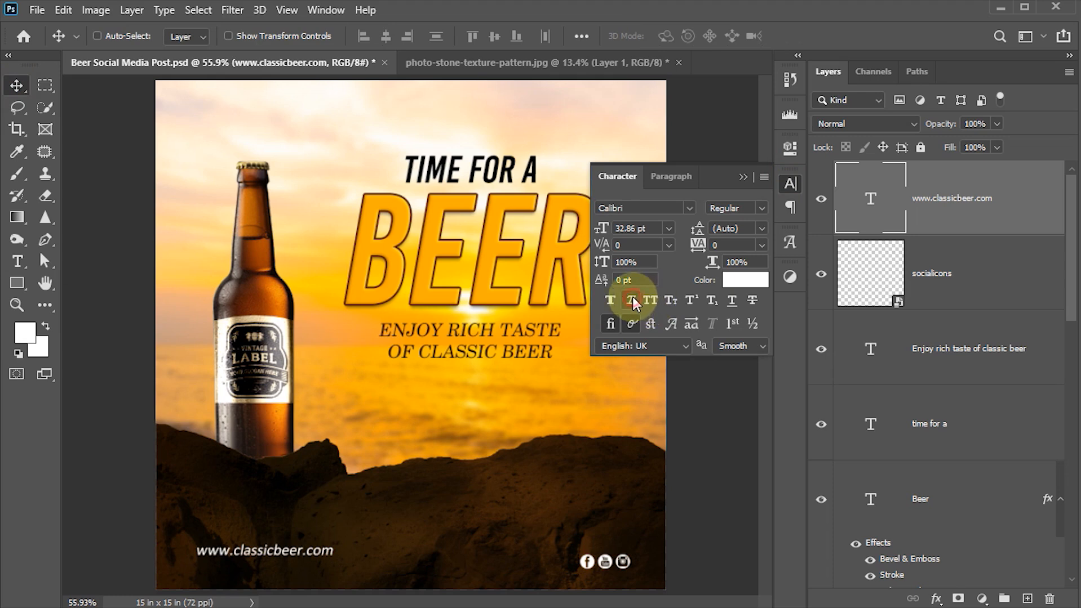
# - Set the website text to 26 pt and position it near the poster's bottom-left corner, level with the social icons
pyautogui.click(643, 229)
pyautogui.write('2')
pyautogui.moveTo(345, 507); pyautogui.dragTo(336, 530)
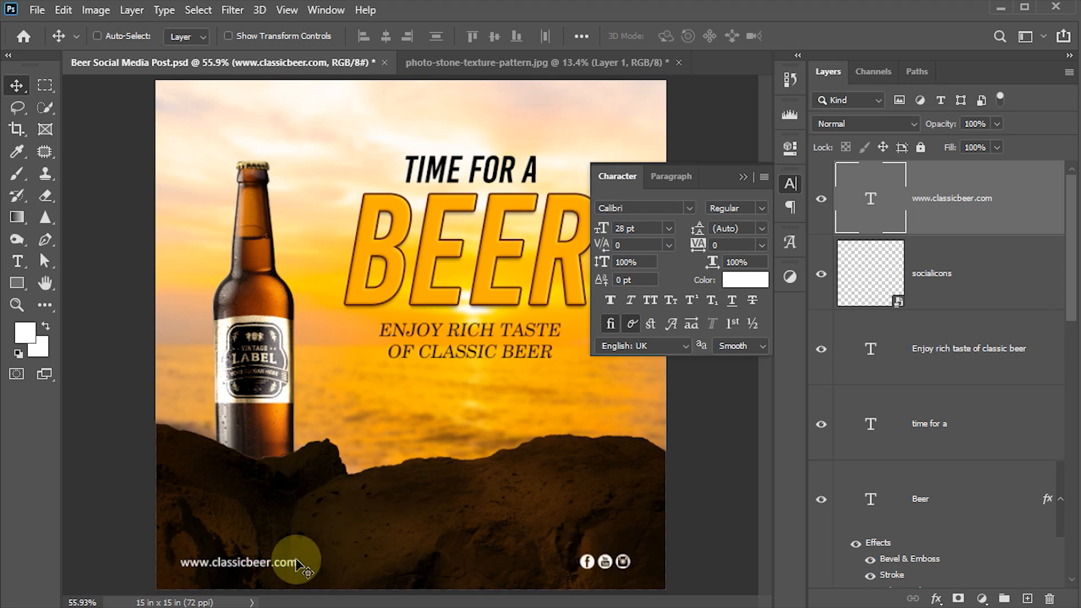
pyautogui.click(642, 227)
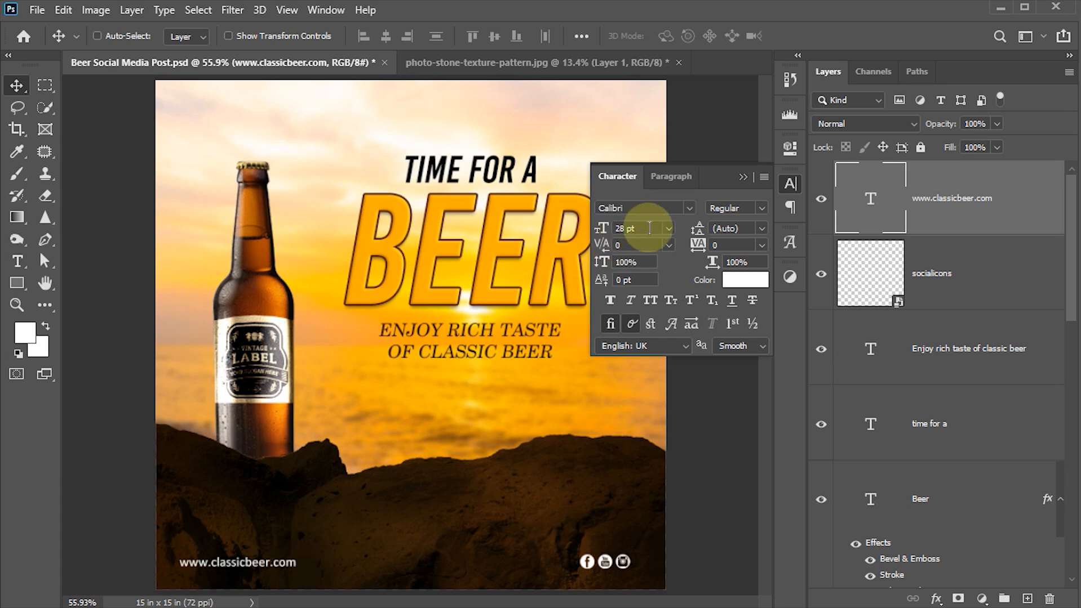
pyautogui.write('26')
pyautogui.press('Return')
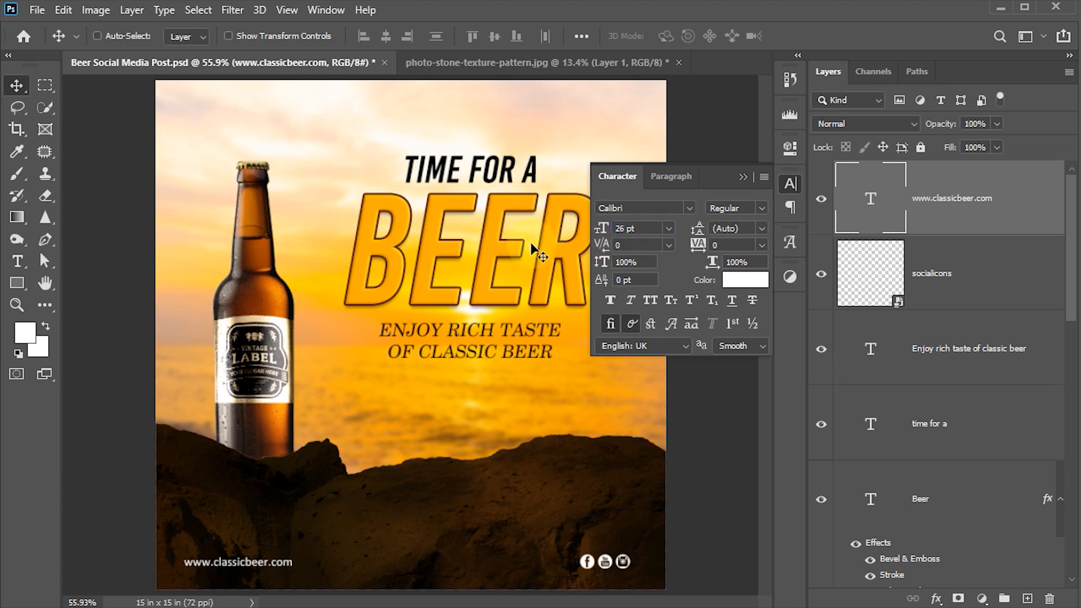
pyautogui.moveTo(390, 497); pyautogui.dragTo(386, 500)
pyautogui.click(789, 184)
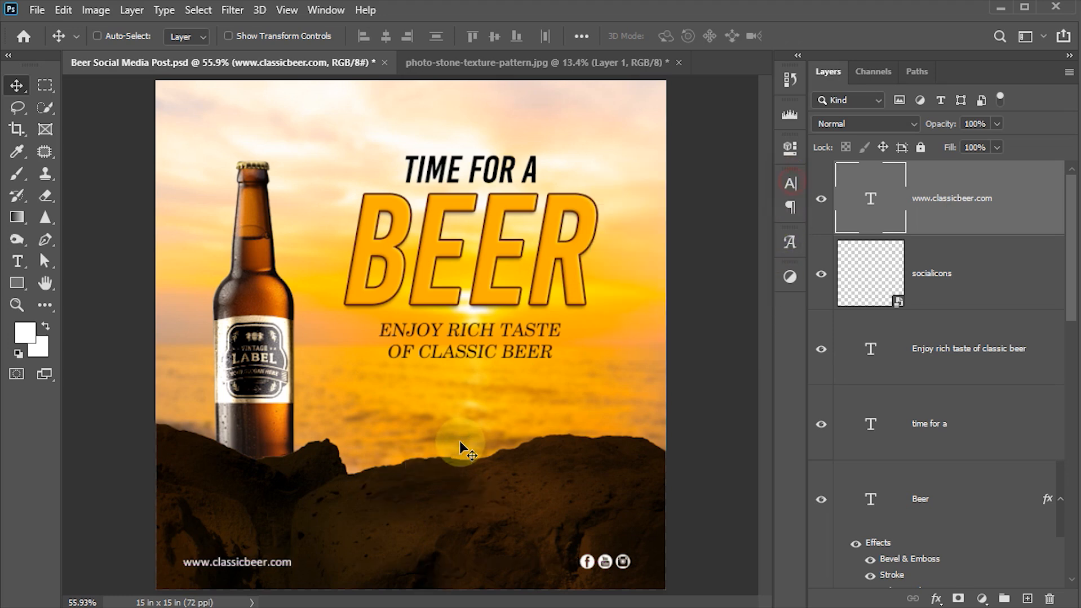
# - Save the Beer Social Media Post.psd document
pyautogui.hotkey('ctrl', 's')
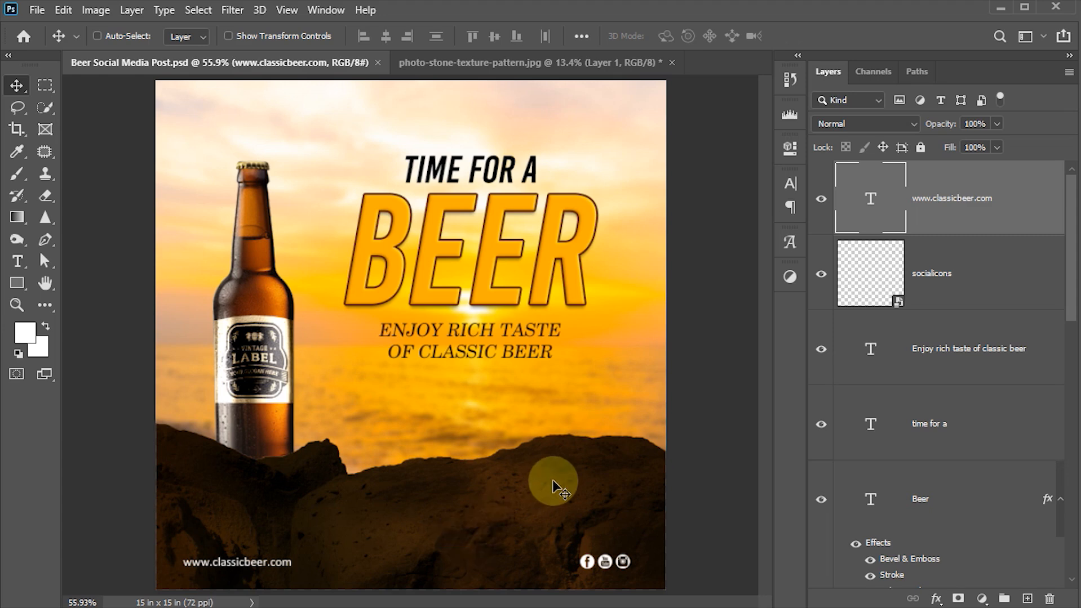
pyautogui.scroll(-10, 876, 388)
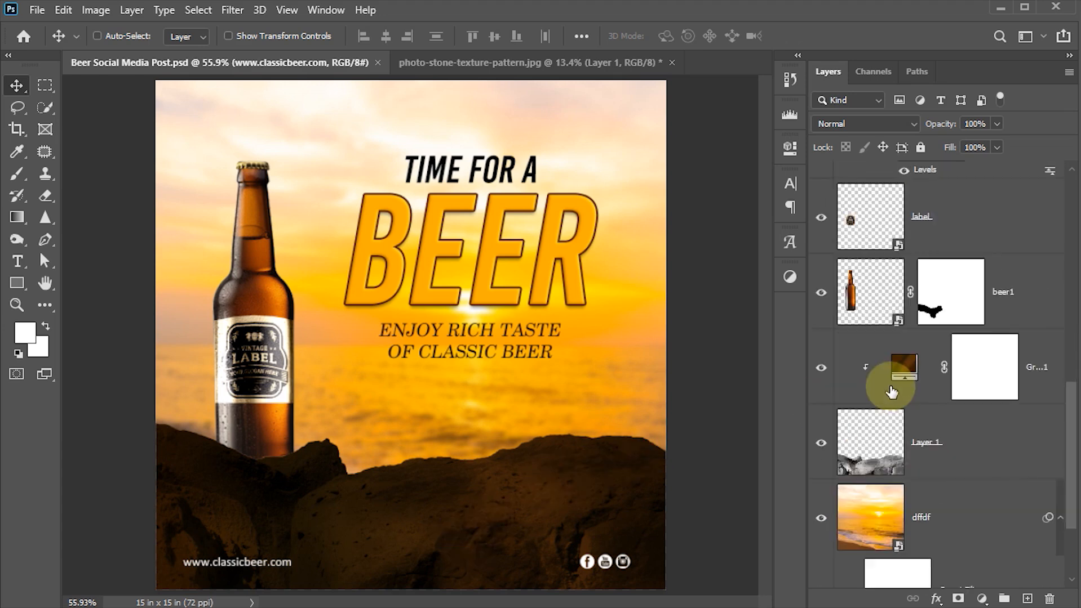
# - Edit the gradient fill clipped to the rocks and change its 28% colour stop to dark olive brown 2c2205
pyautogui.scroll(-2, 890, 391)
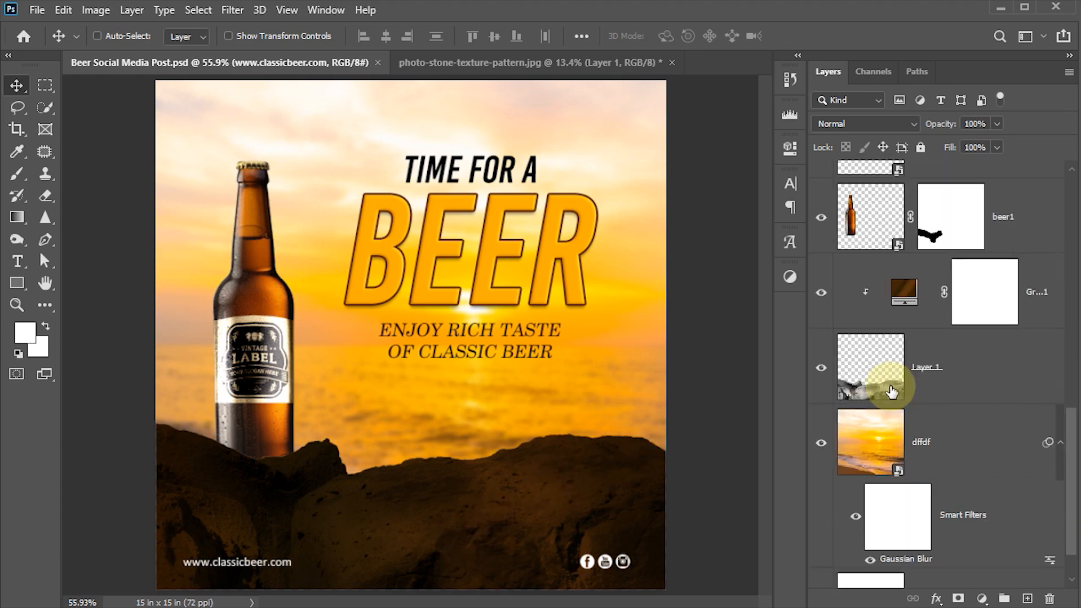
pyautogui.click(903, 291)
pyautogui.doubleClick(903, 291)
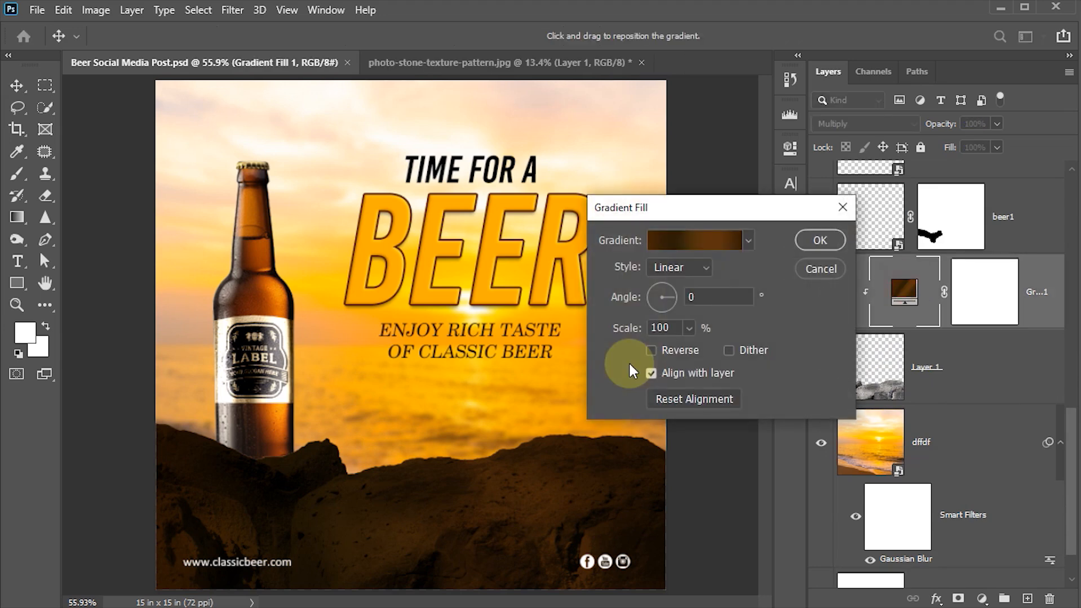
pyautogui.click(680, 246)
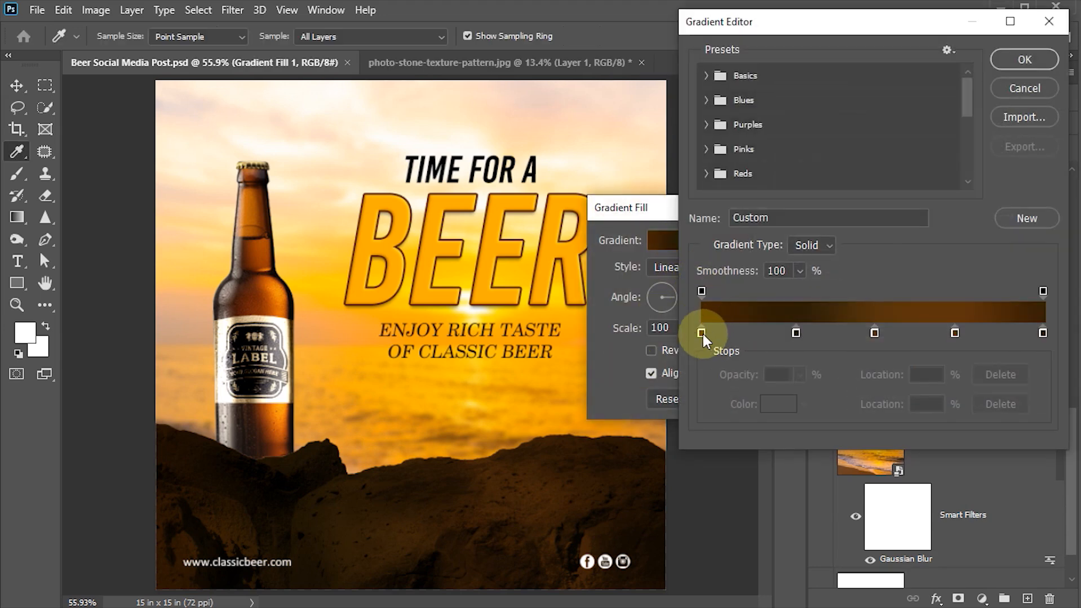
pyautogui.doubleClick(795, 332)
pyautogui.moveTo(755, 414); pyautogui.dragTo(755, 410)
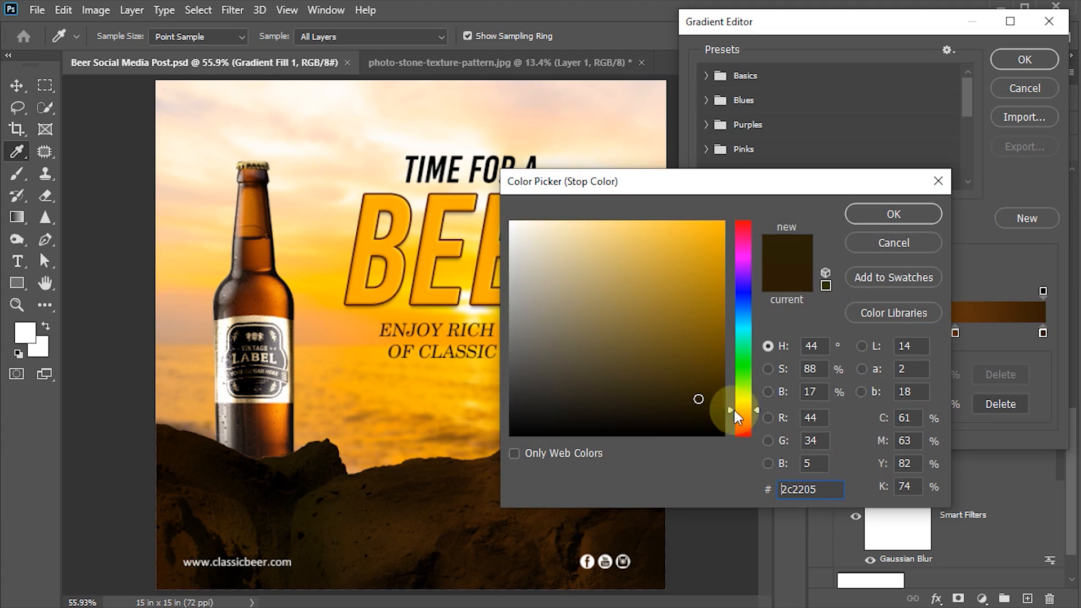
pyautogui.click(880, 216)
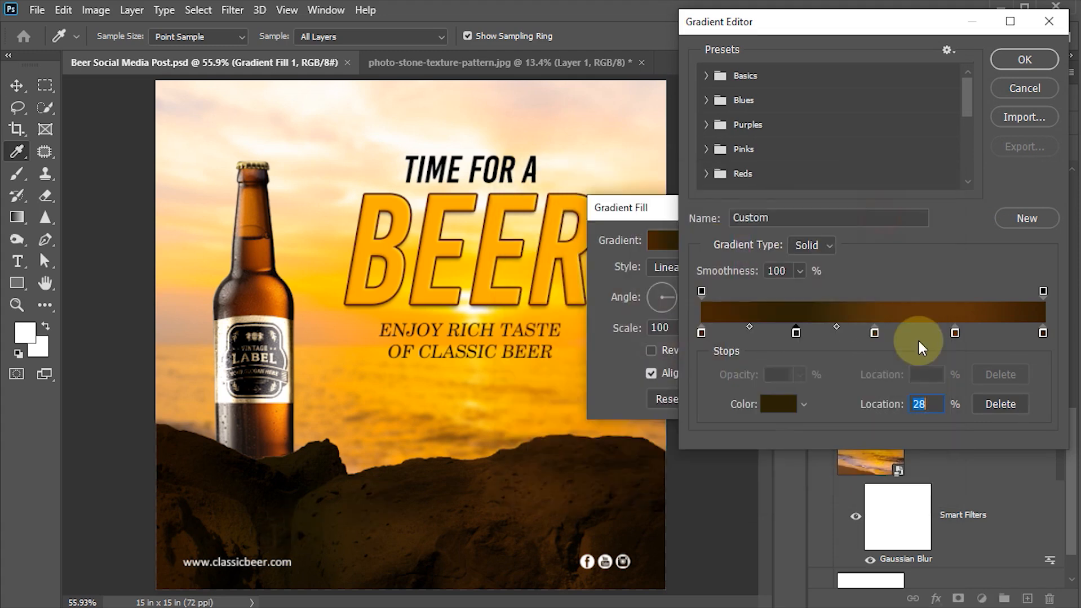
# - Shift the hue of the rock gradient's middle colour stop to a yellower brown, 553a0b
pyautogui.doubleClick(874, 334)
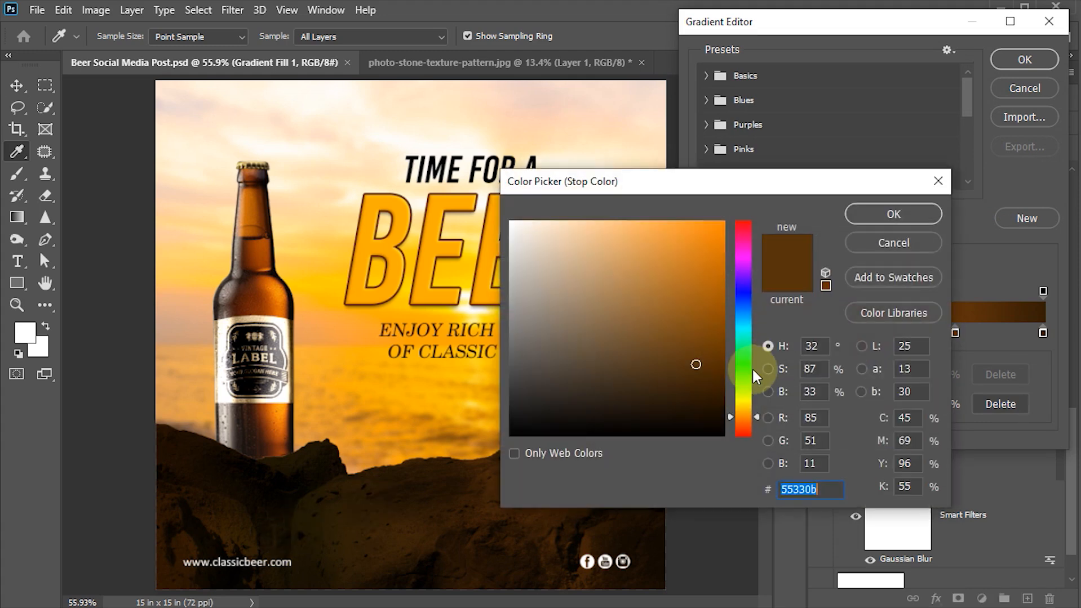
pyautogui.moveTo(755, 417); pyautogui.dragTo(754, 414)
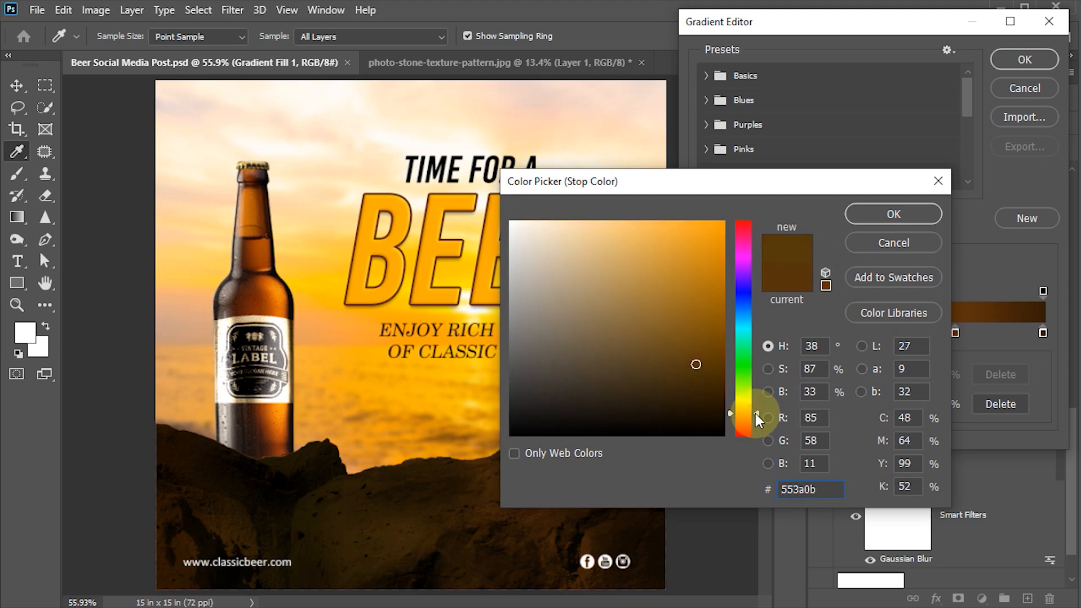
pyautogui.click(865, 214)
# - Shift the gradient's 74% colour stop to a redder brown, apply the edited gradient fill and save the document
pyautogui.doubleClick(955, 332)
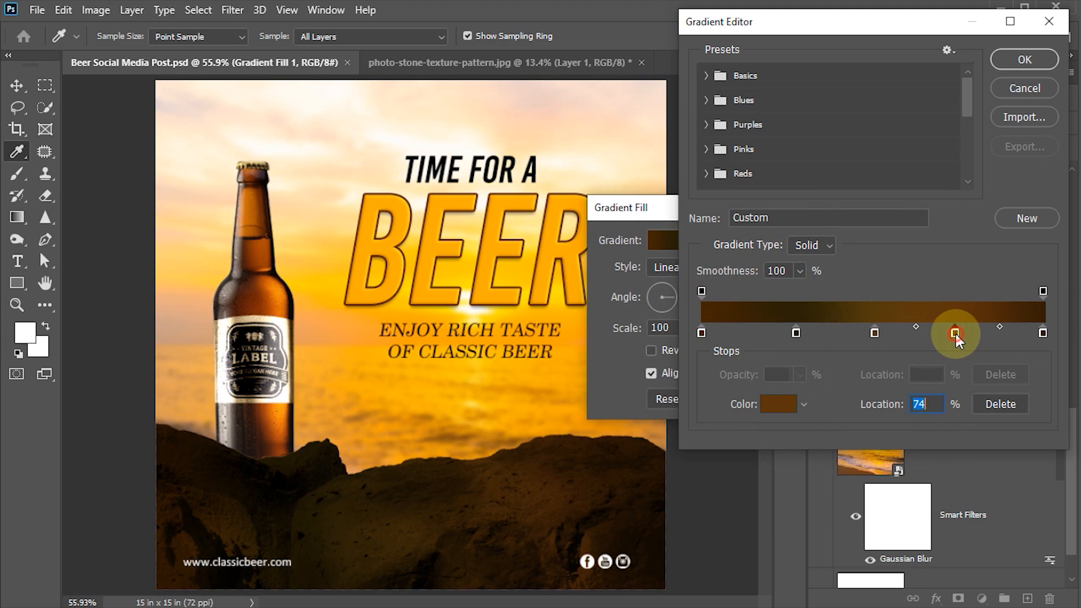
pyautogui.moveTo(757, 418); pyautogui.dragTo(758, 423)
pyautogui.click(852, 212)
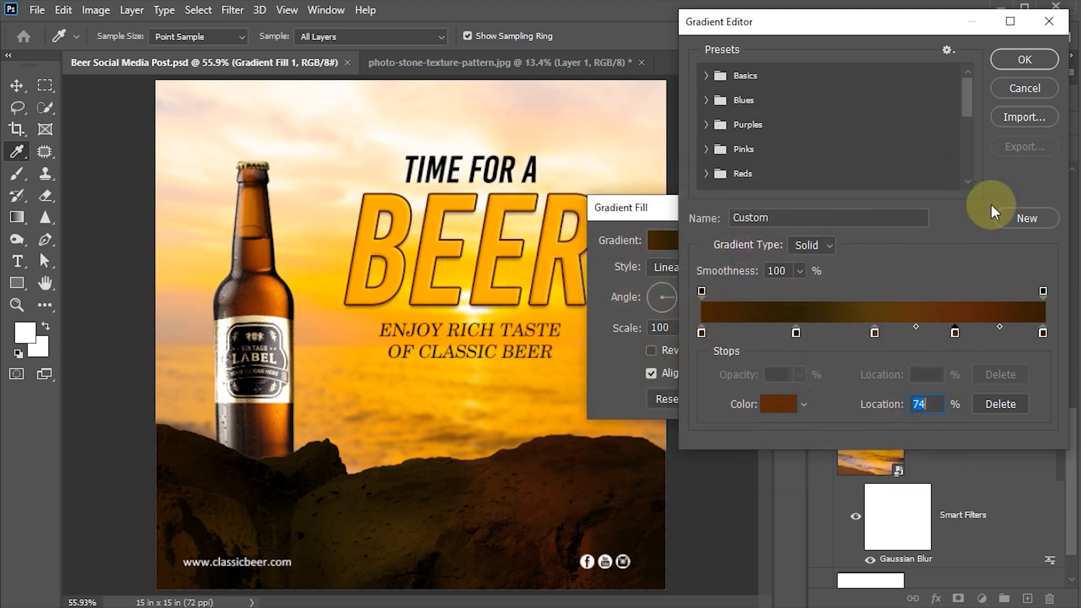
pyautogui.click(1009, 59)
pyautogui.click(821, 240)
pyautogui.hotkey('ctrl', 's')
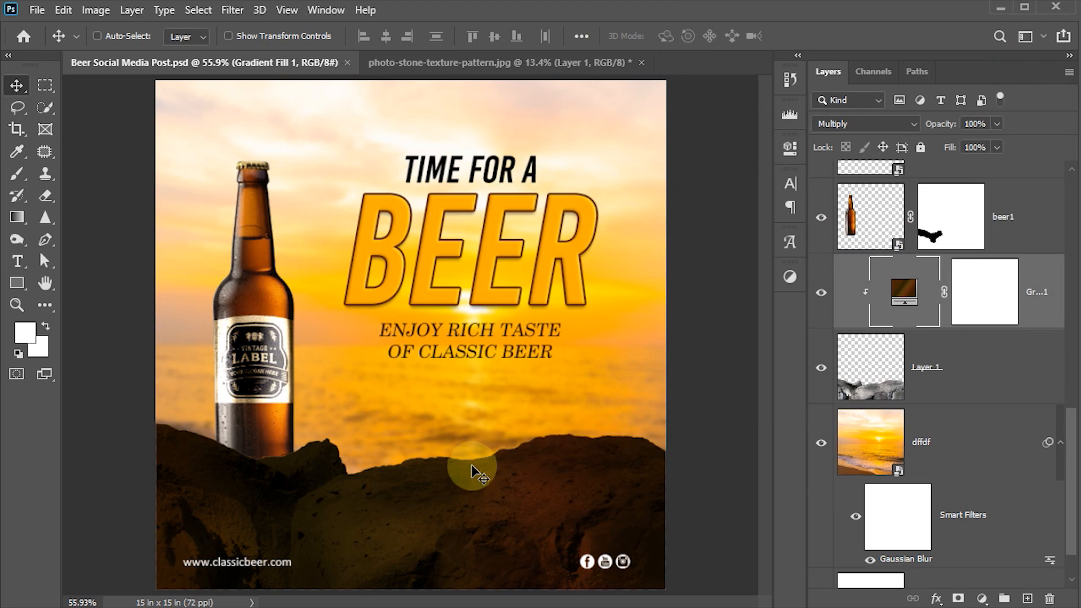
# - Hide the interface panels and examine the poster up close, including the recoloured rocks, website text and social icons
pyautogui.press('Tab')
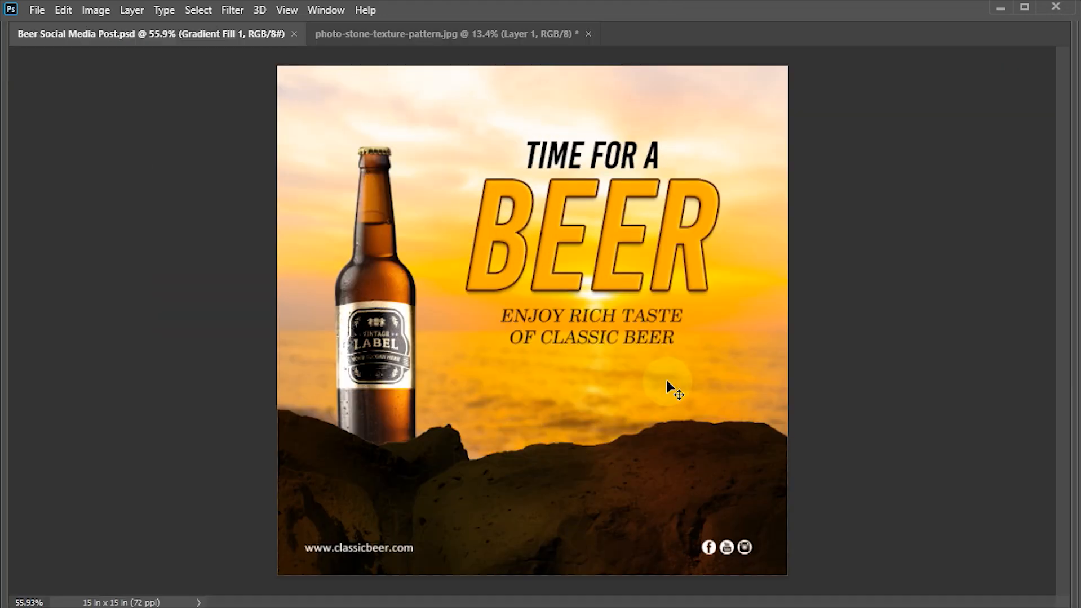
pyautogui.press('z')
pyautogui.moveTo(714, 357); pyautogui.dragTo(767, 430)
pyautogui.press('space')
pyautogui.moveTo(666, 268)
pyautogui.mouseDown()
pyautogui.moveTo(678, 514)
pyautogui.moveTo(669, 507)
pyautogui.moveTo(637, 180)
pyautogui.mouseUp()
pyautogui.moveTo(612, 478); pyautogui.dragTo(611, 194)
pyautogui.press('v')
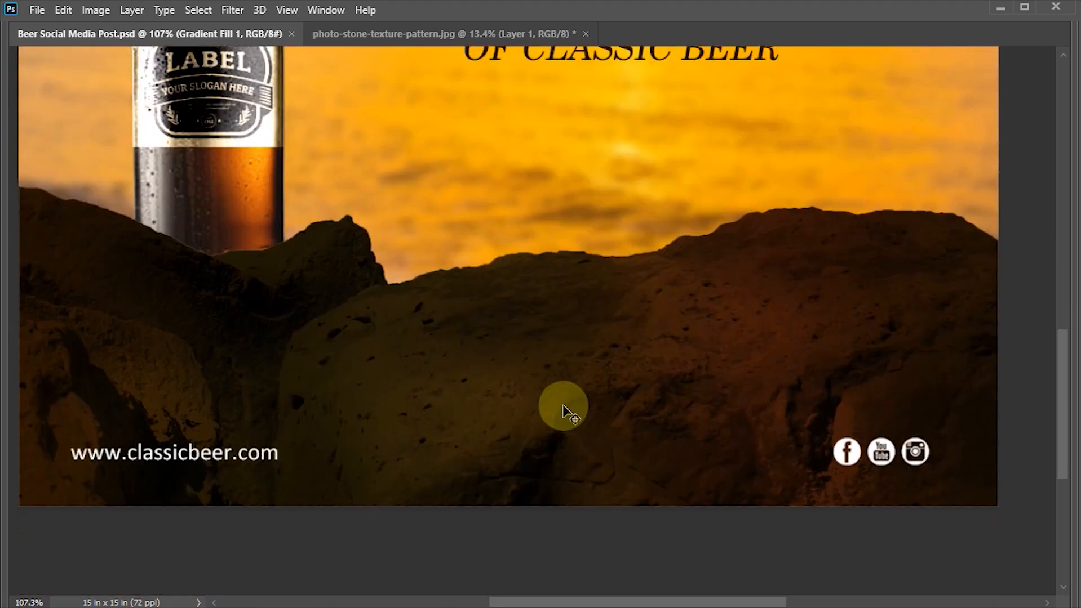
pyautogui.hotkey('ctrl', '0')
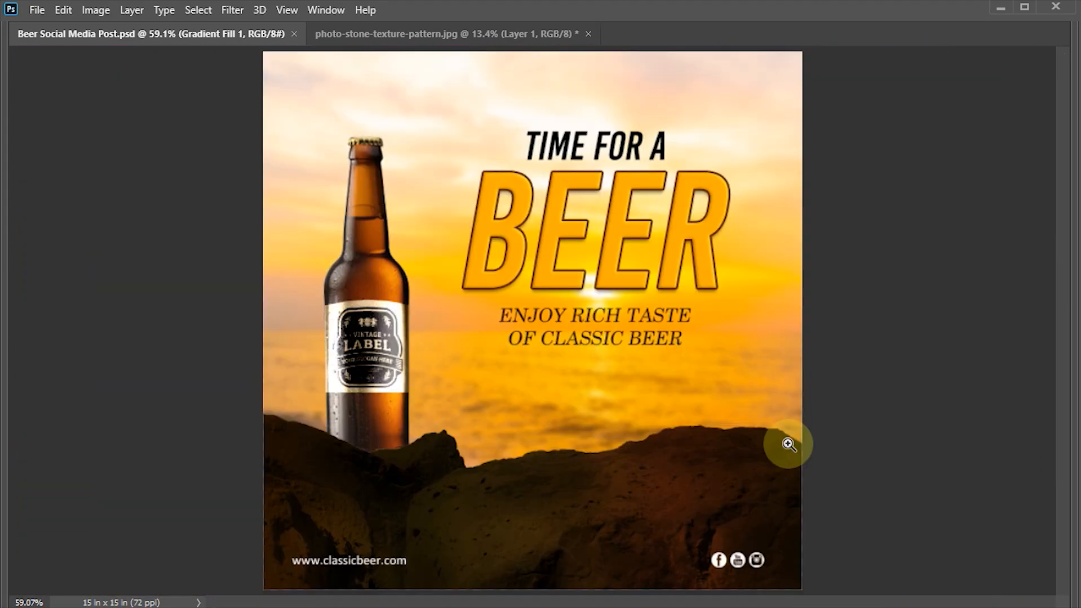